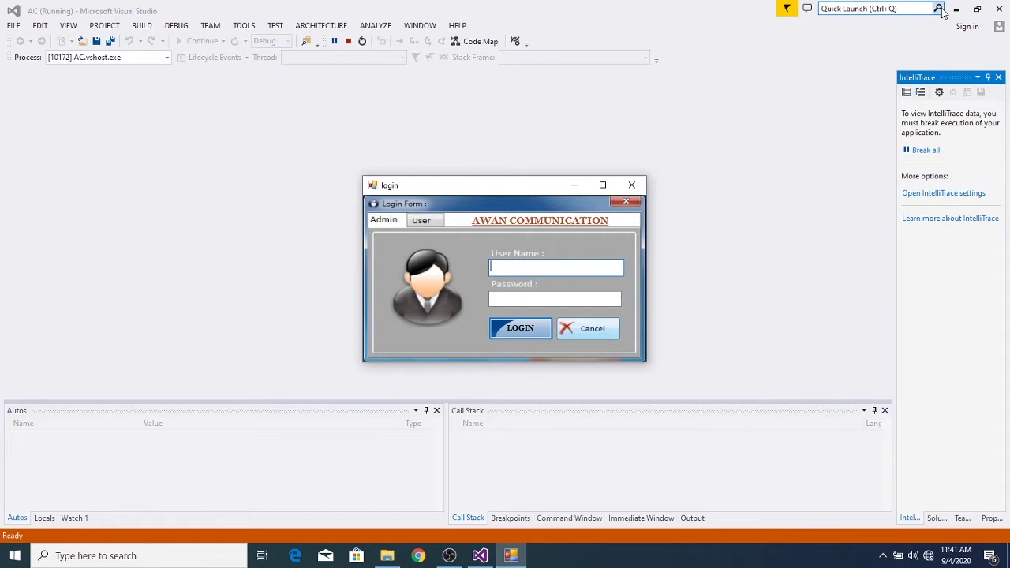
- Log in to the admin account with its user name and password
text(abc)
key(Tab)
text(123)
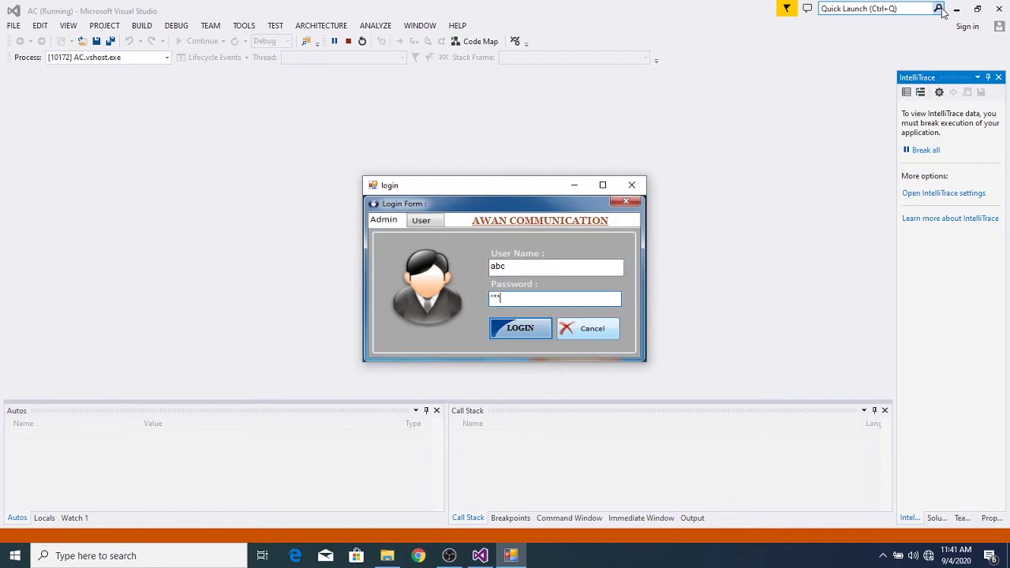
key(Return)
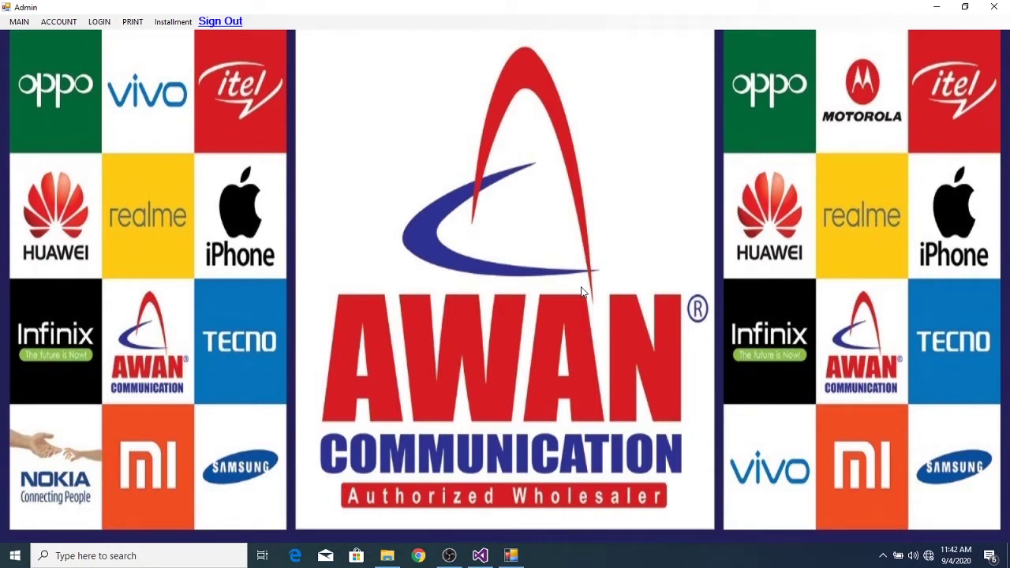
click(71, 24)
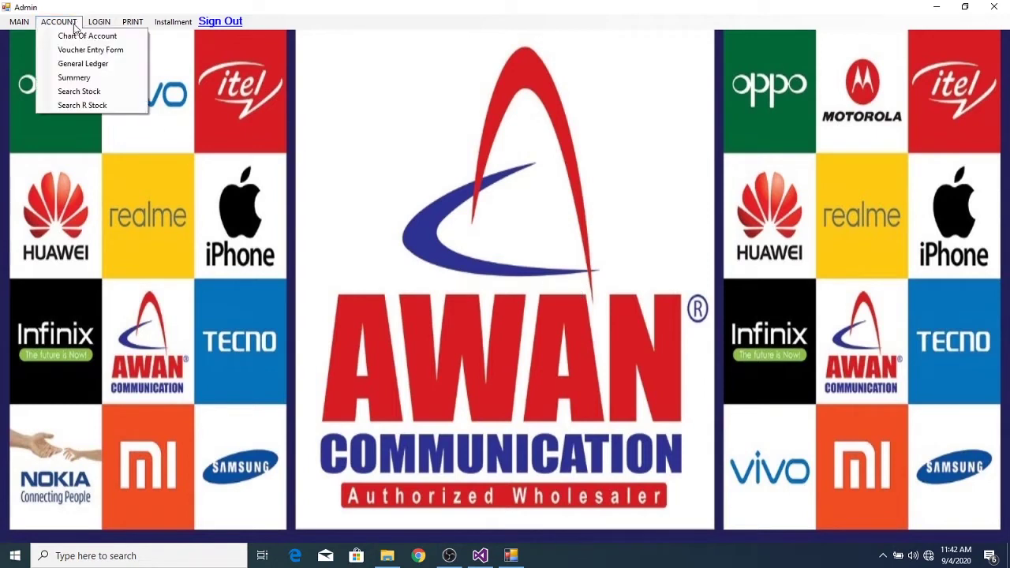
click(102, 37)
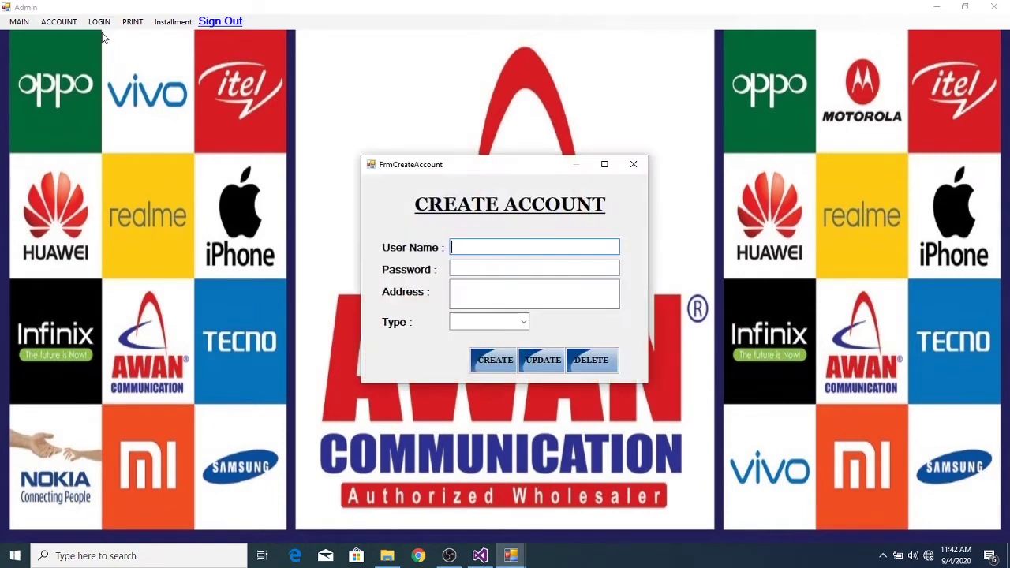
click(469, 292)
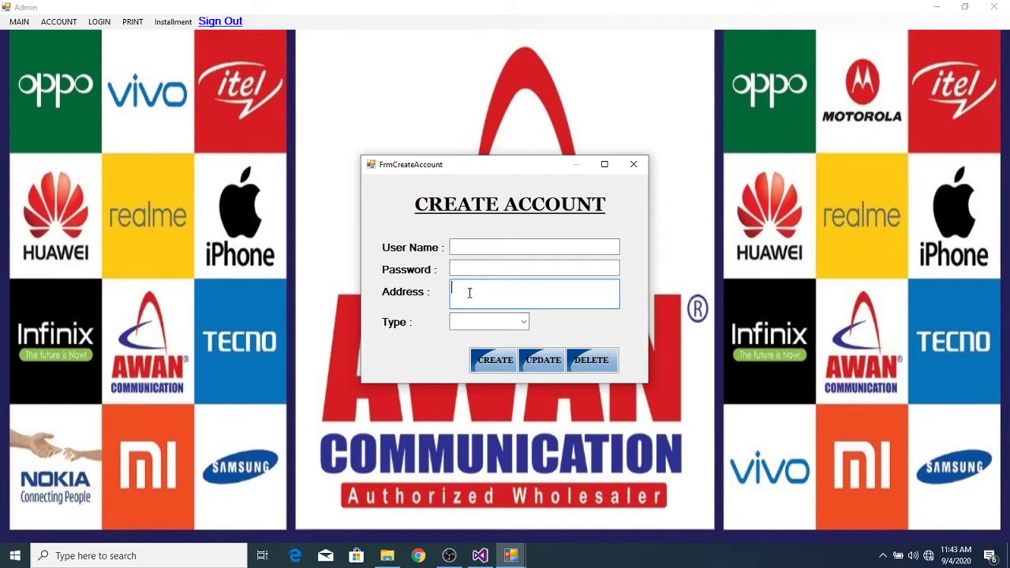
click(637, 166)
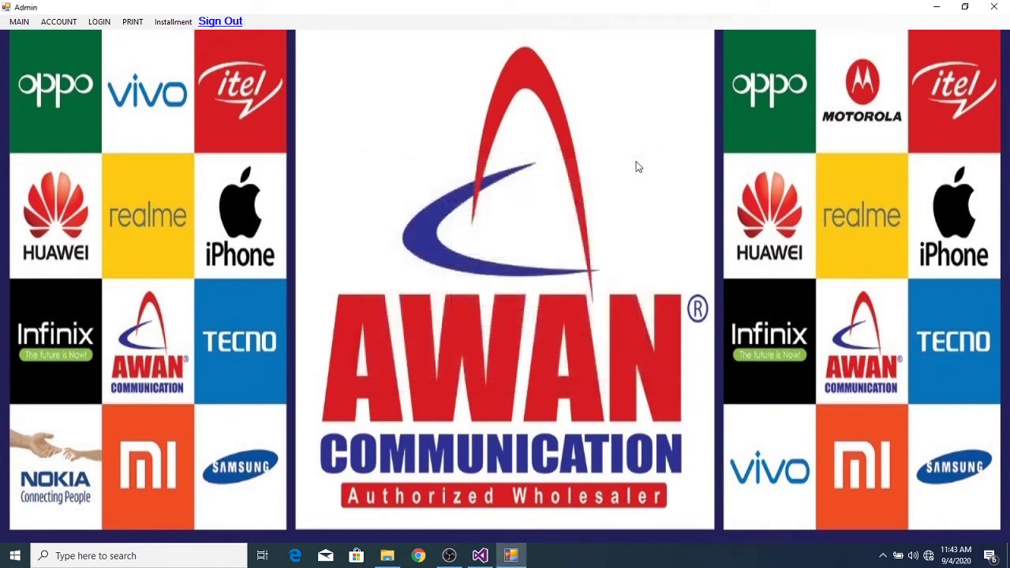
- Open the Inventory sale form from MAIN, clear the counter and refresh it to Sale ID 25
click(23, 28)
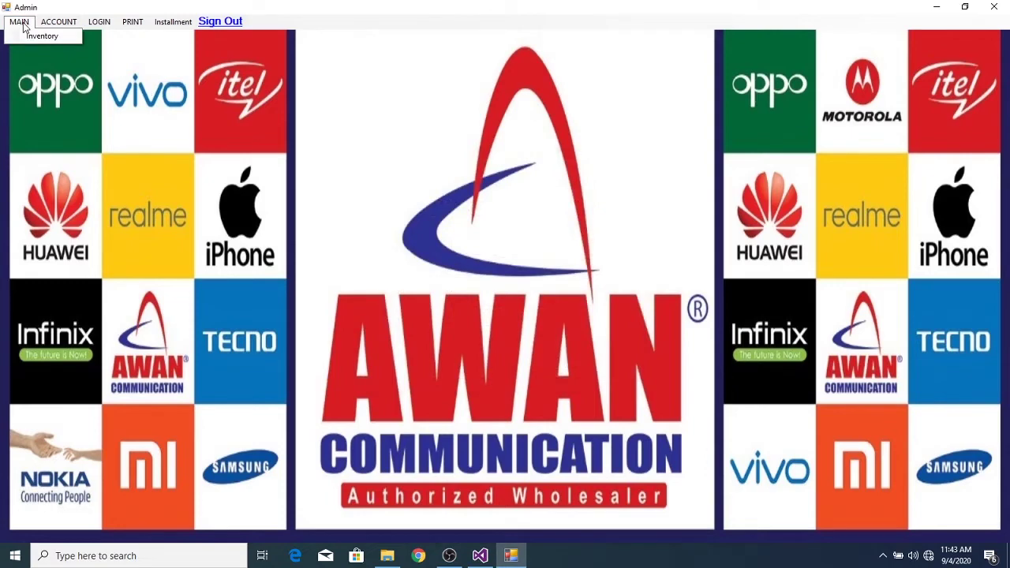
click(27, 35)
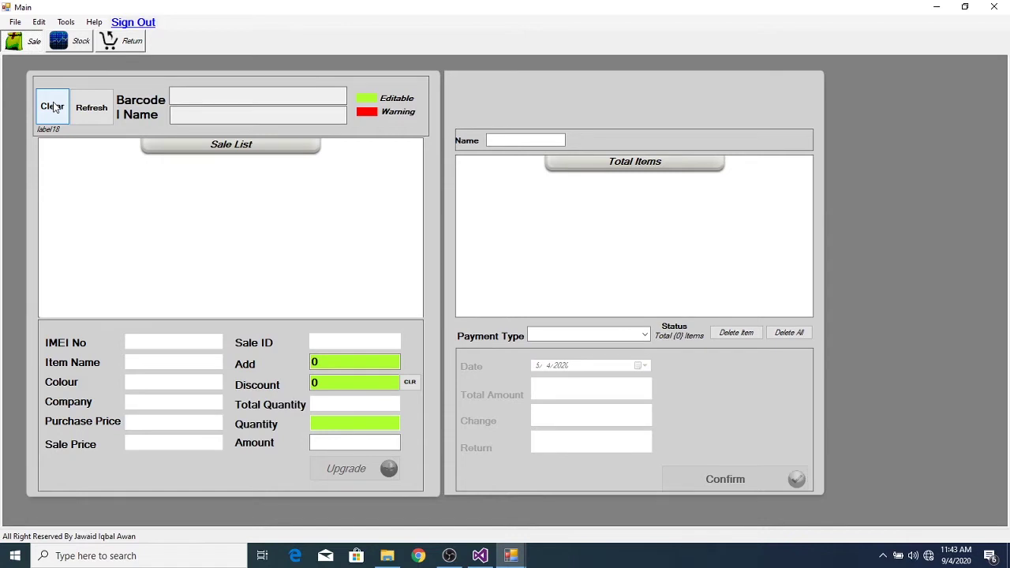
click(53, 107)
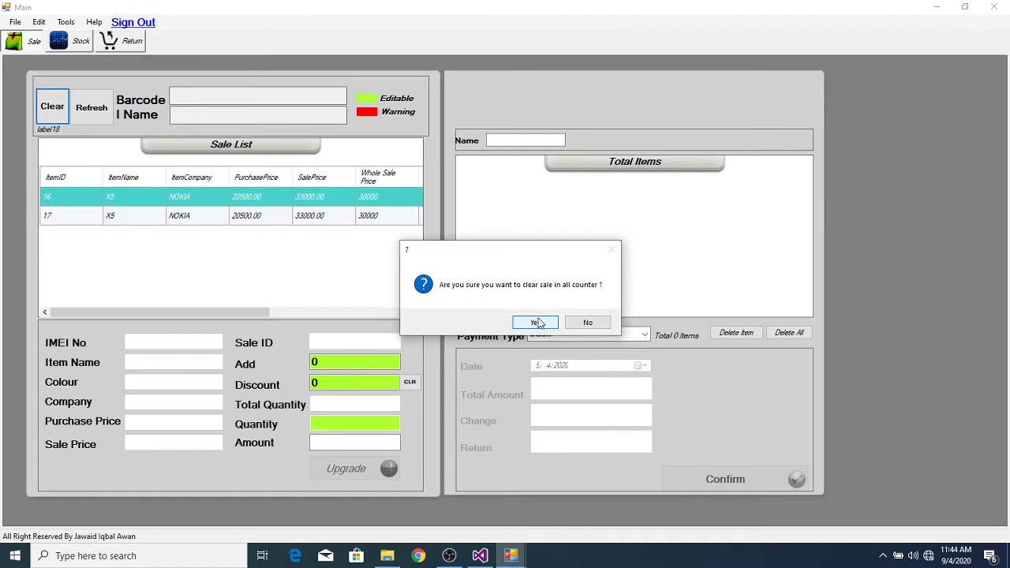
click(539, 323)
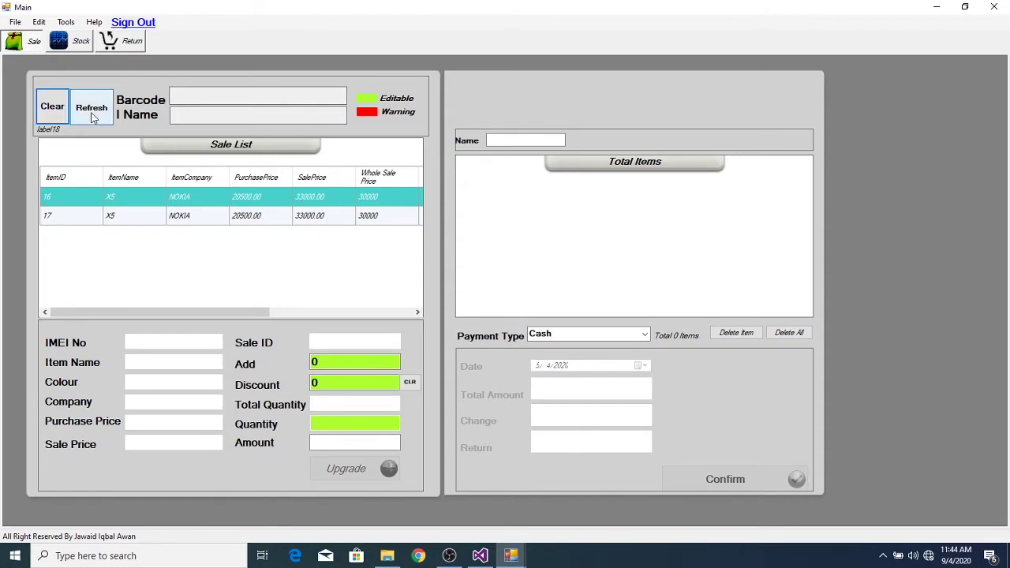
click(93, 117)
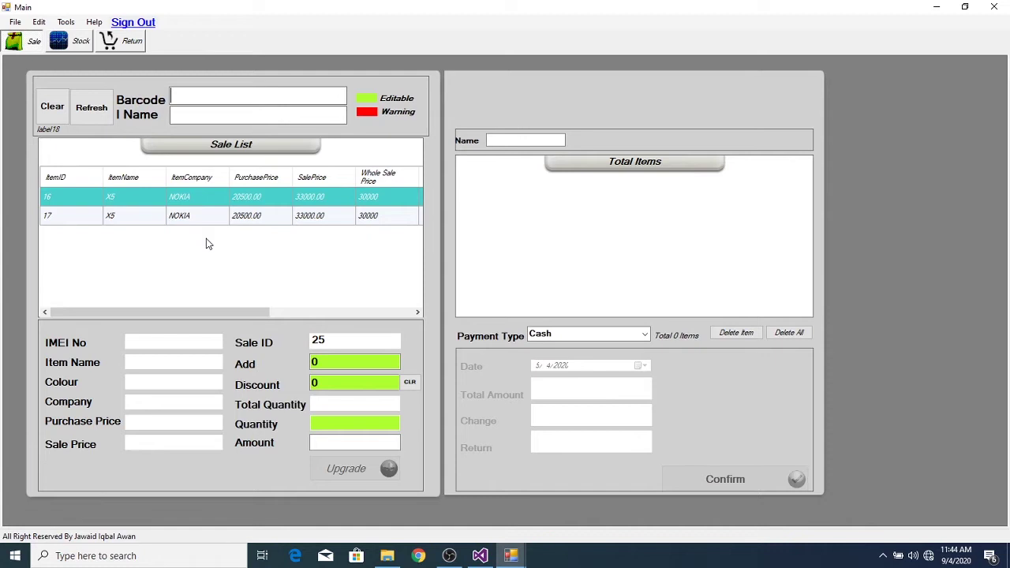
click(511, 557)
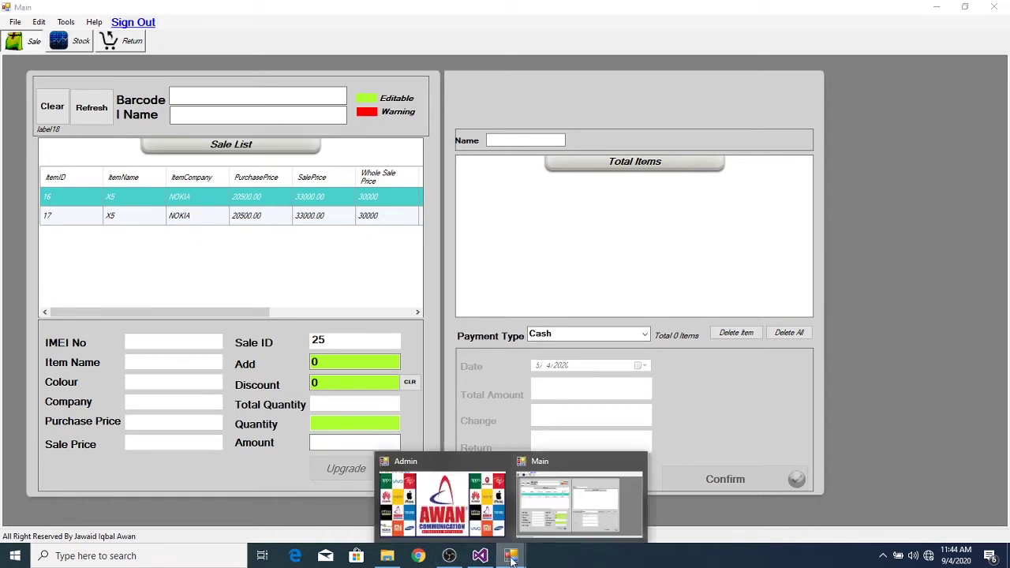
- From the Admin window, open a second Inventory sale form via MAIN
mouse_move(456, 514)
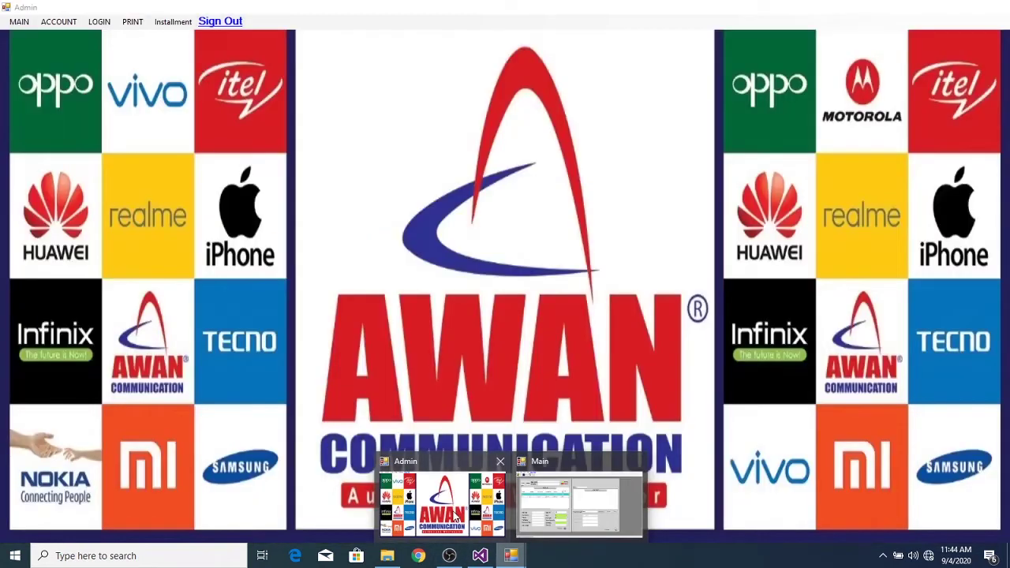
click(454, 514)
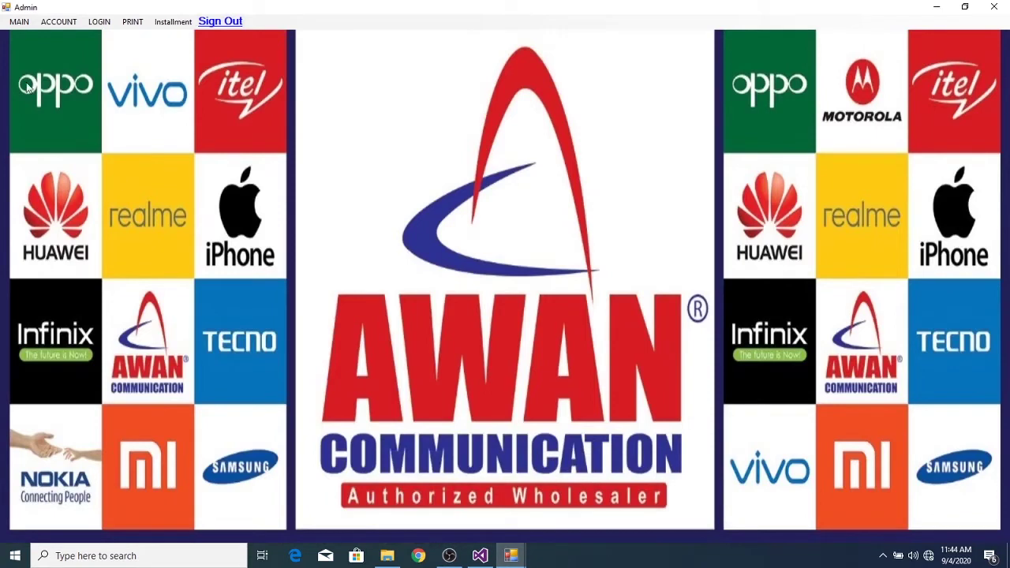
click(19, 21)
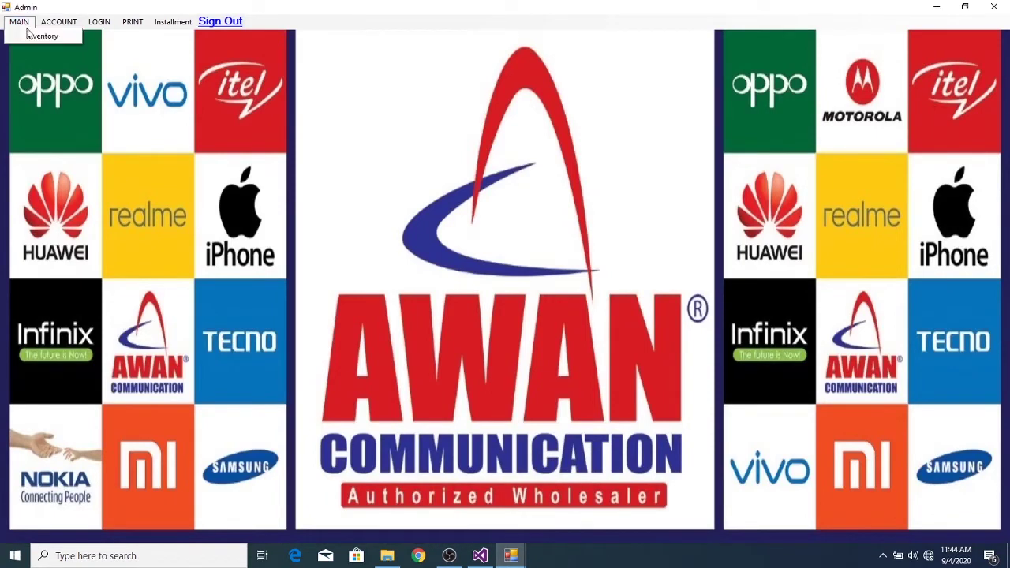
click(39, 37)
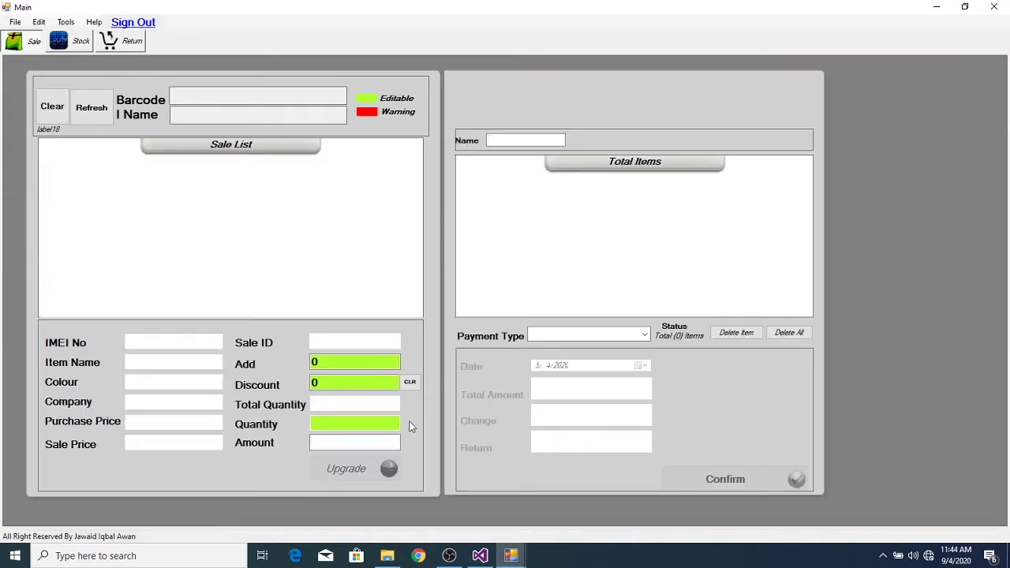
- Switch back to the first sale window showing Sale ID 25
mouse_move(512, 555)
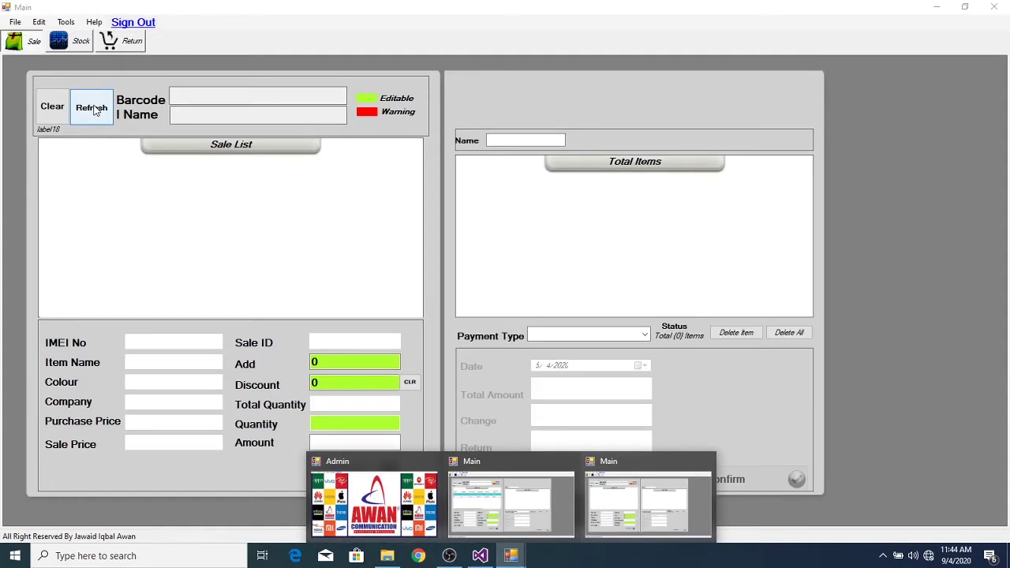
click(627, 502)
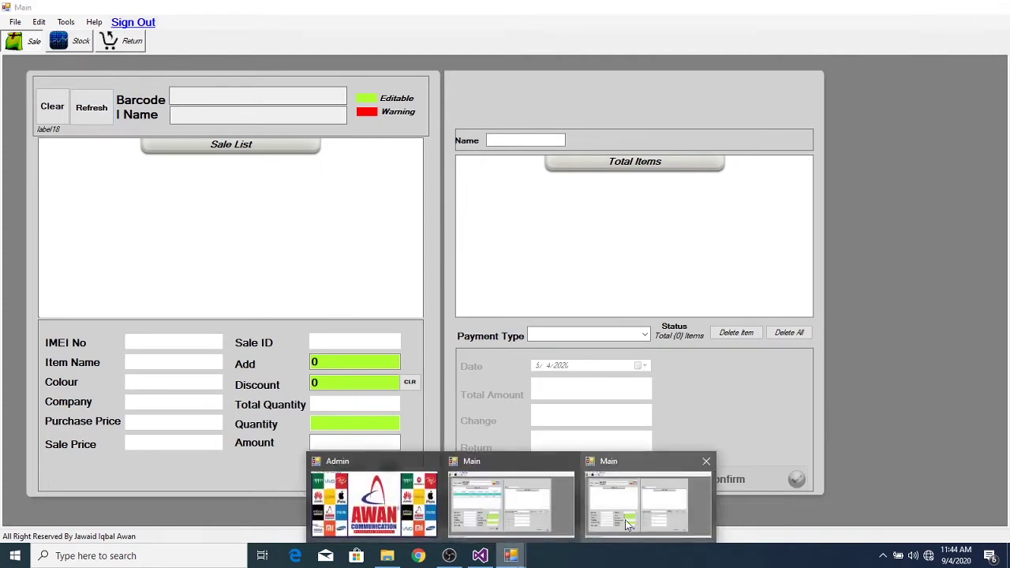
click(625, 523)
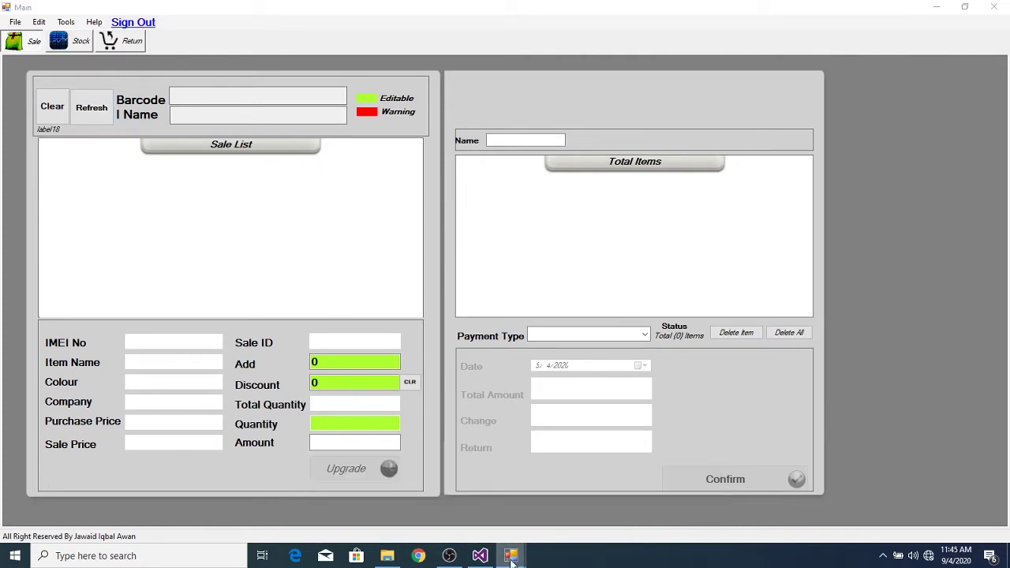
mouse_move(512, 556)
click(482, 503)
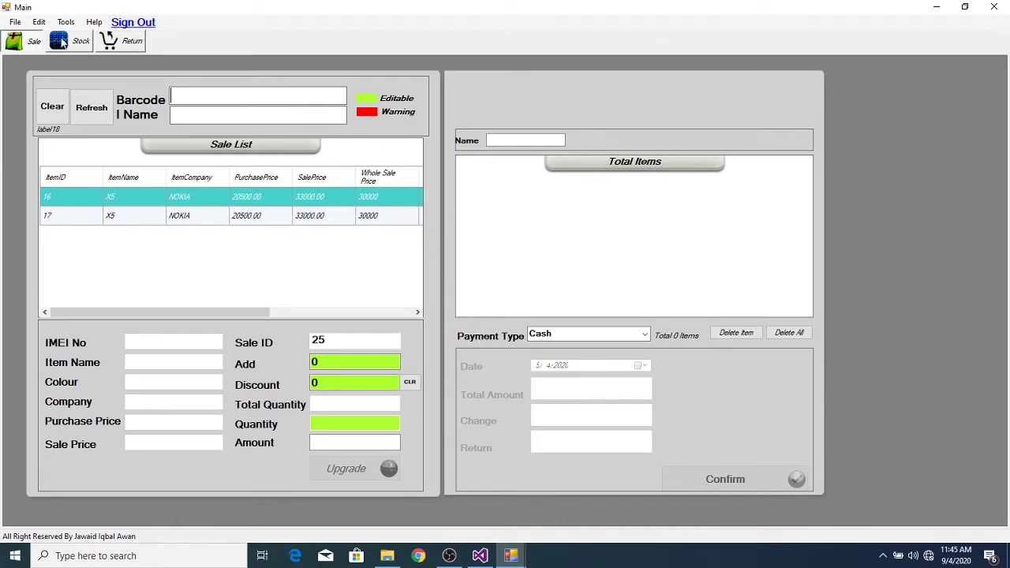
- Open the Stock entry form and set the company to NOKIA
click(78, 41)
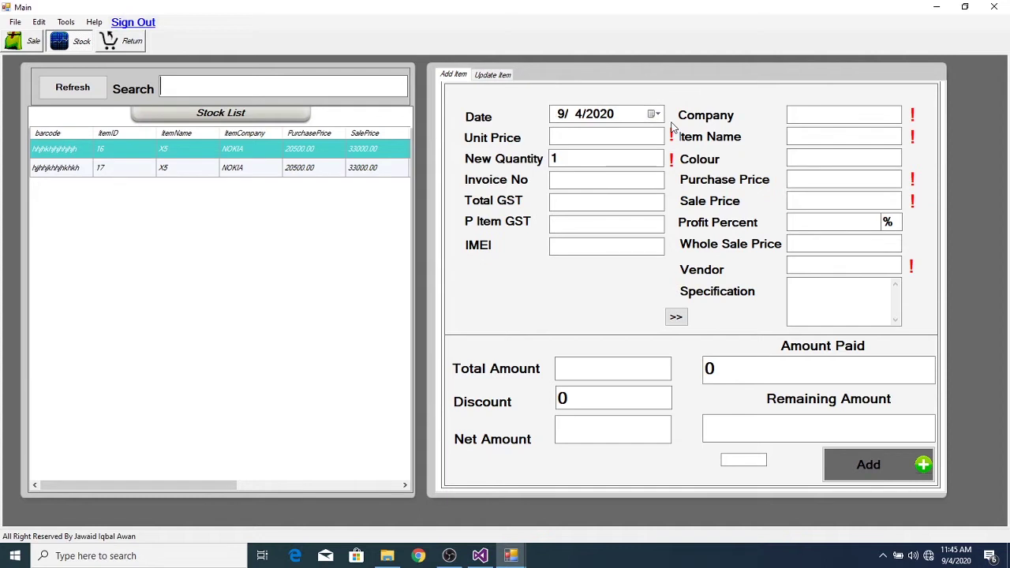
click(813, 116)
text(NOKIA)
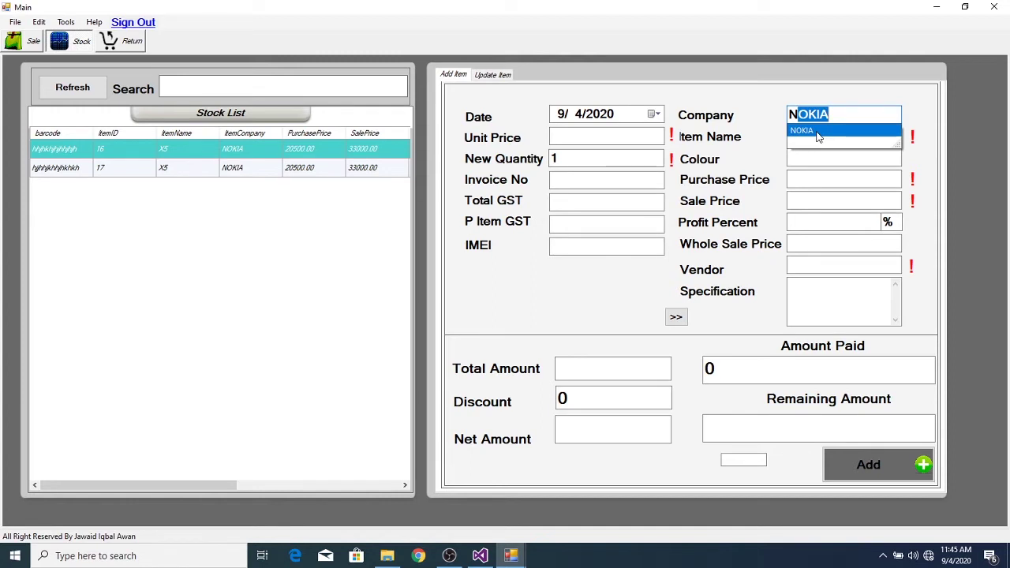
click(819, 133)
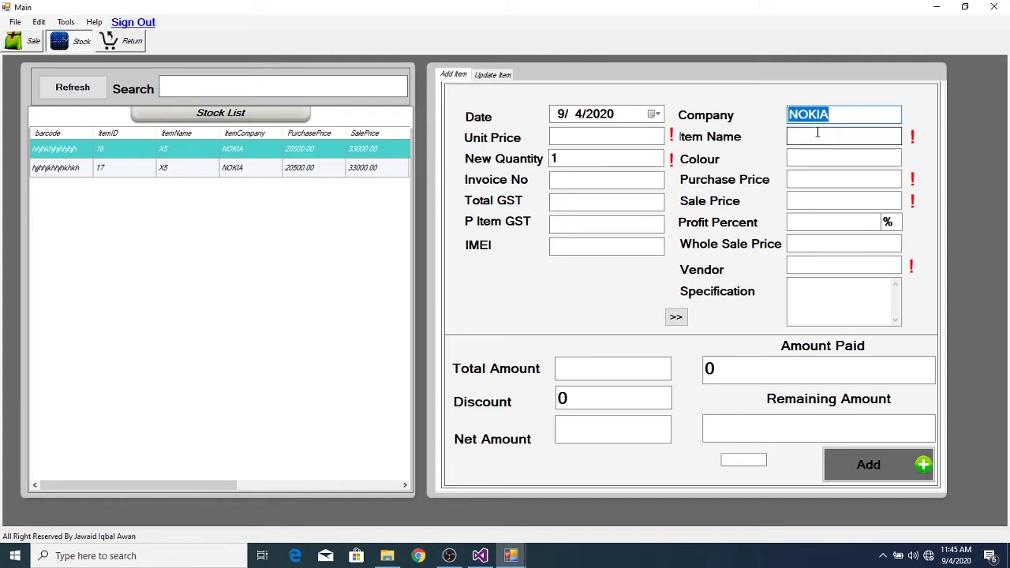
- Pick X5 as the item name so its white colour and prices fill in
click(818, 138)
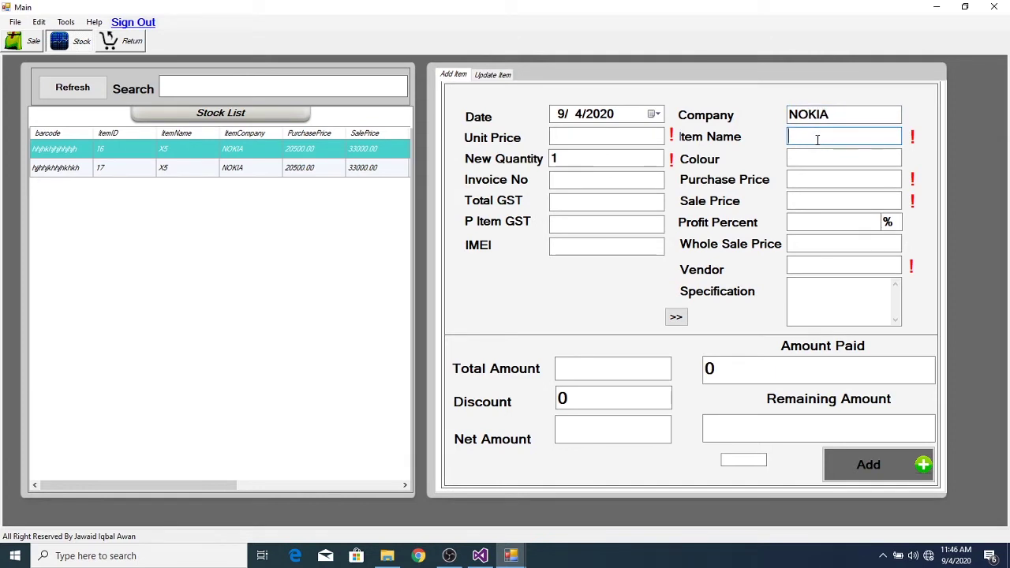
text(x5)
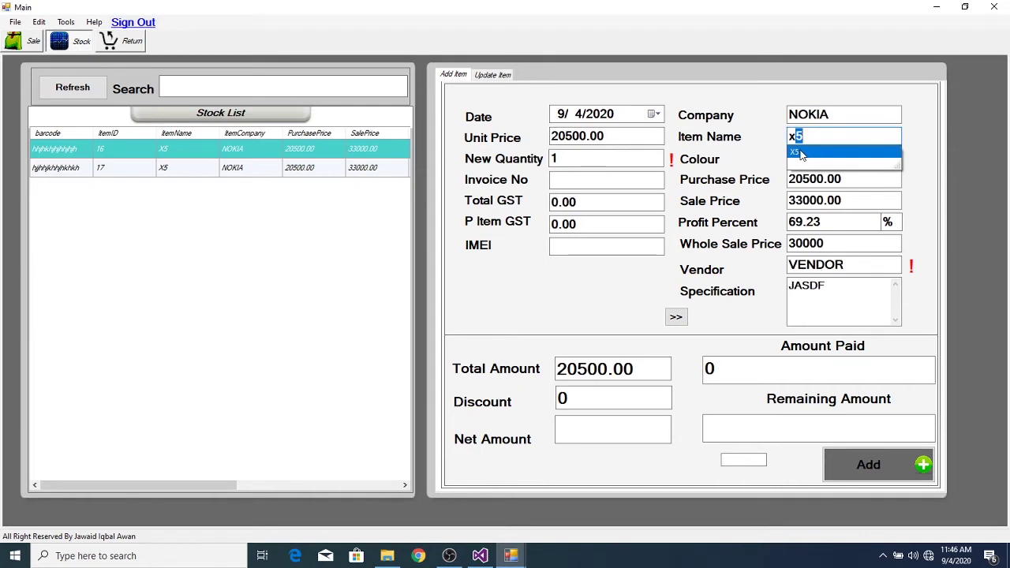
click(801, 153)
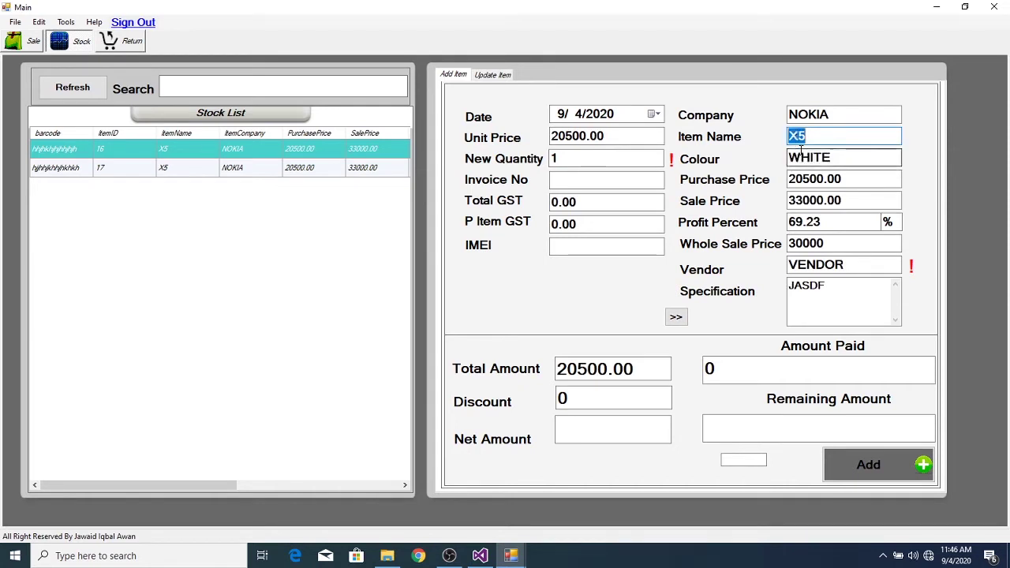
click(877, 159)
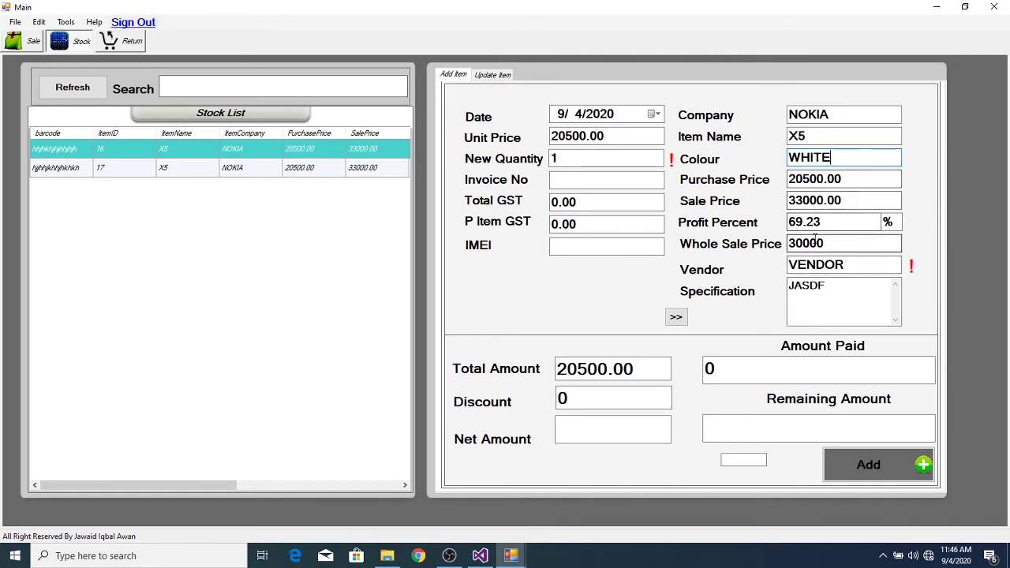
- Change the X5 unit price to 32000 and advance to the IMEI field
click(613, 135)
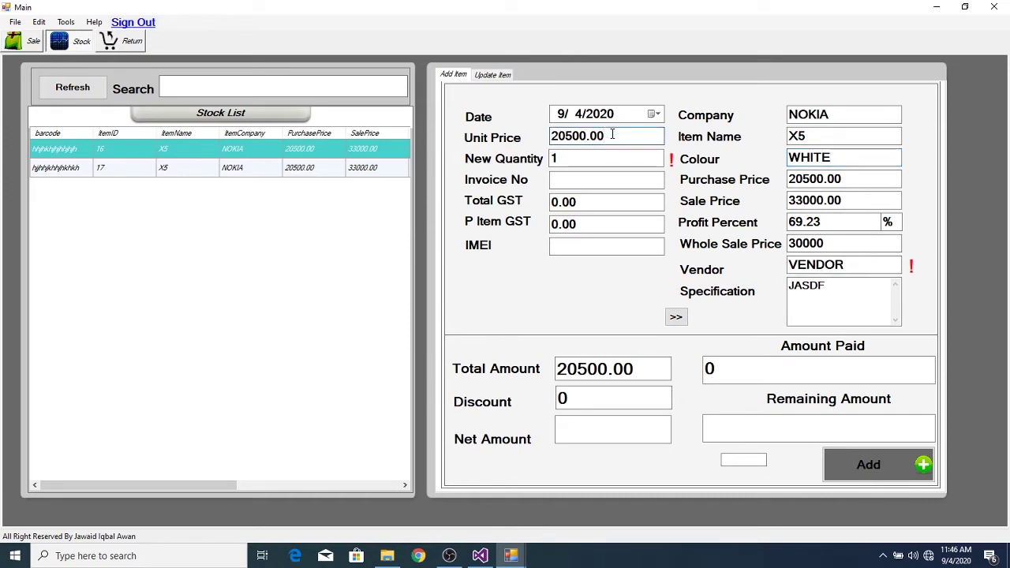
key(BackSpace)
key(BackSpace)
key(BackSpace)
key(BackSpace)
key(BackSpace)
key(BackSpace)
key(BackSpace)
key(BackSpace)
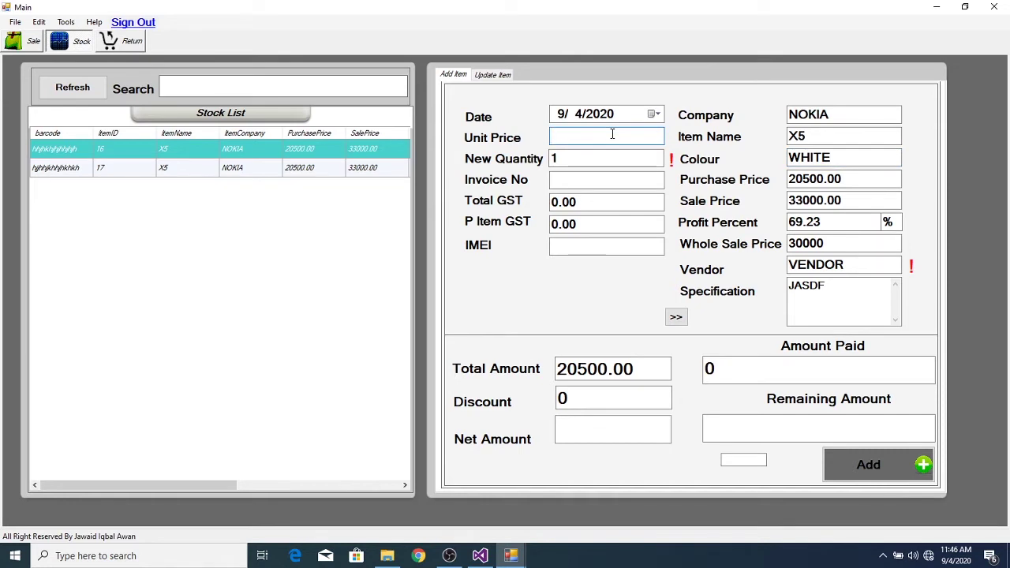
key(Tab)
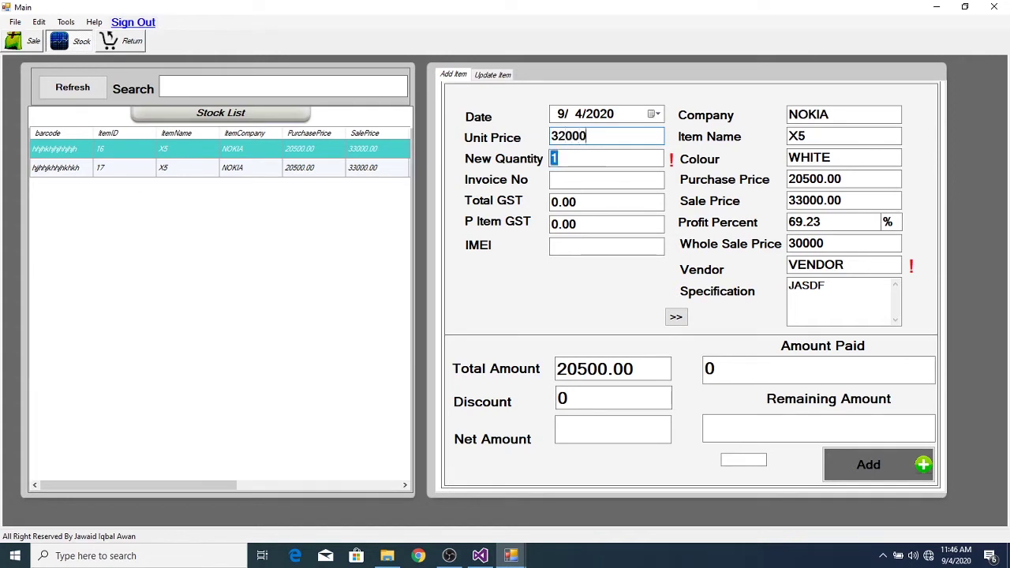
key(Tab)
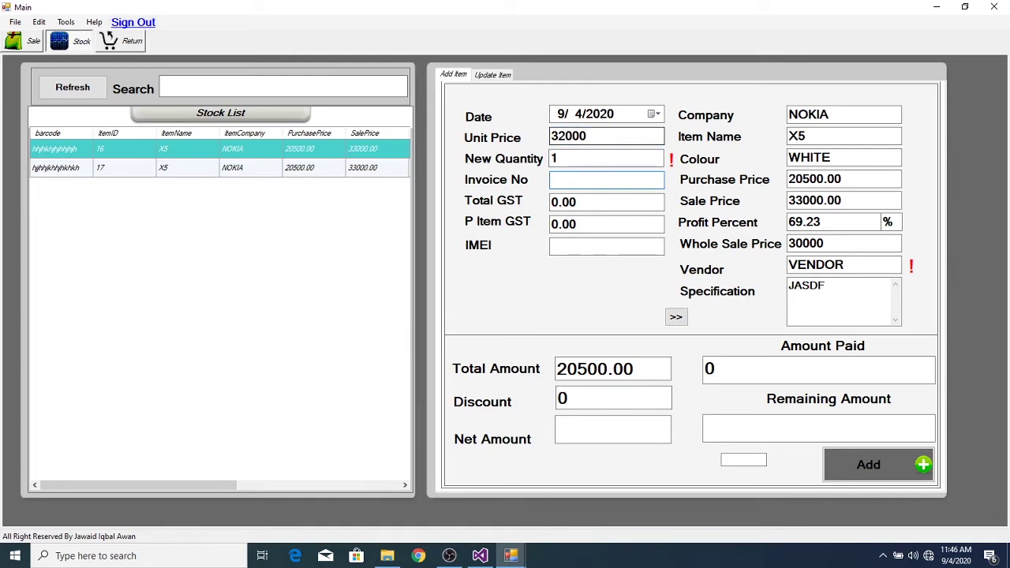
key(Tab)
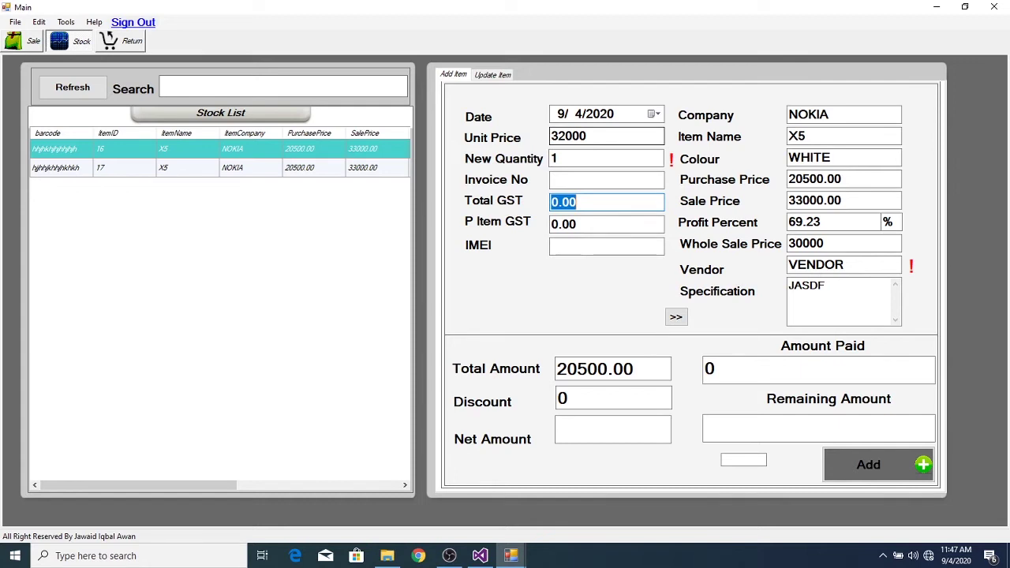
key(Tab)
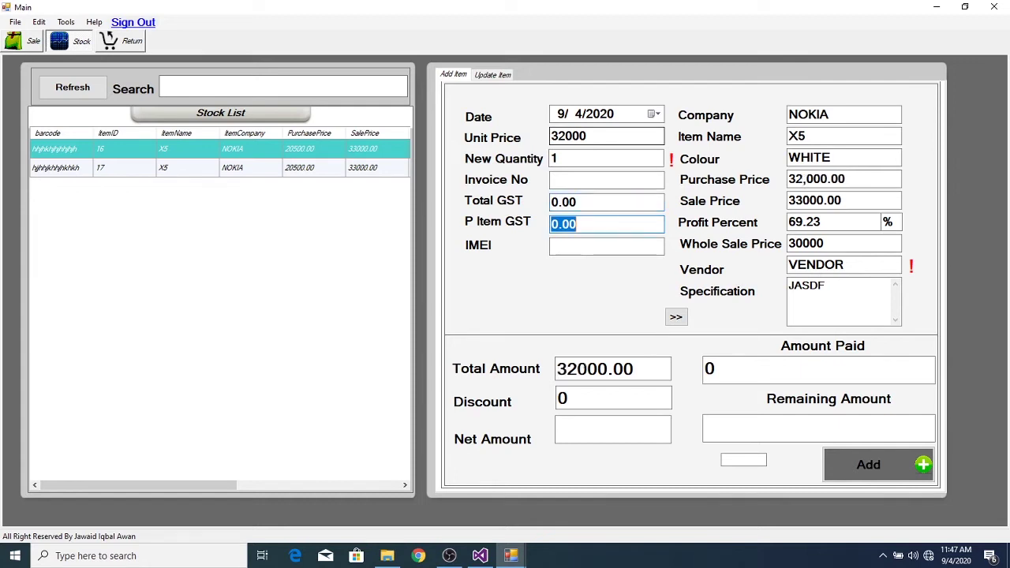
key(Tab)
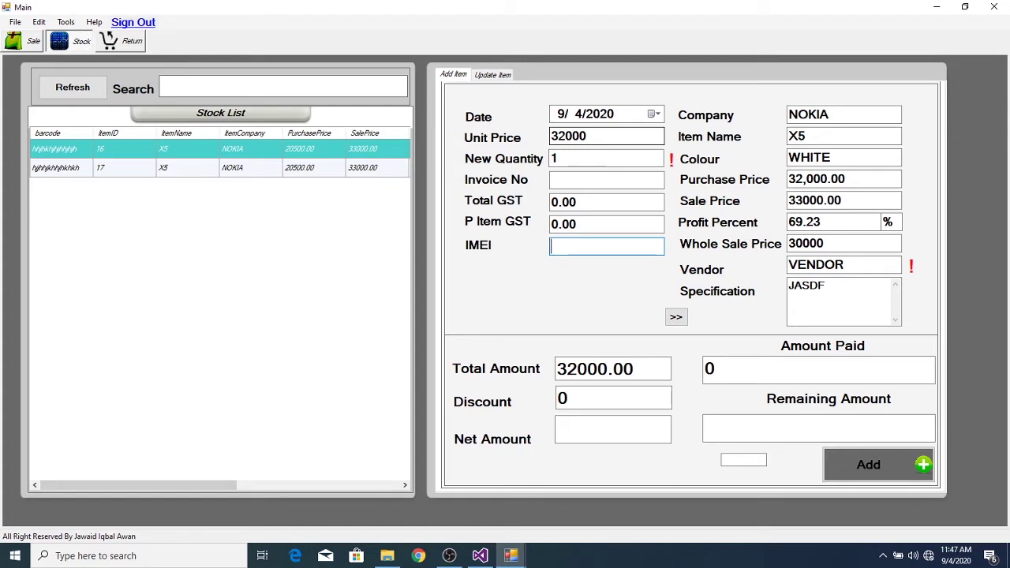
key(Return)
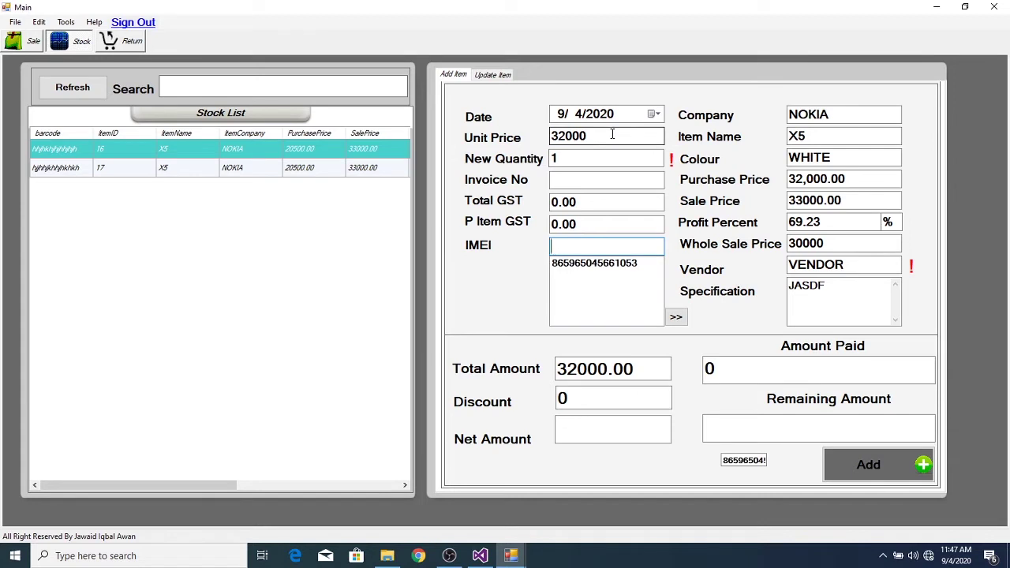
key(Return)
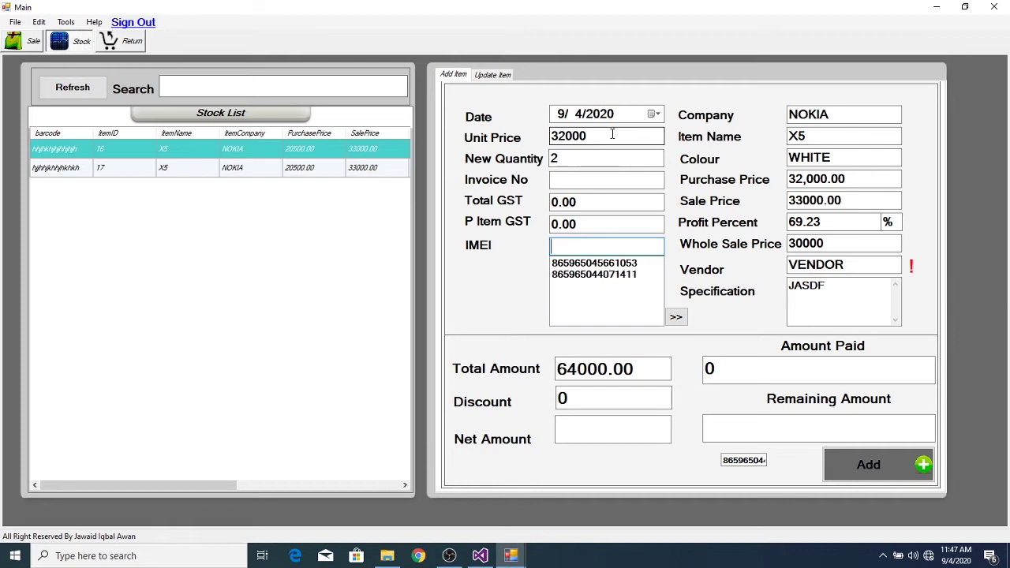
key(Return)
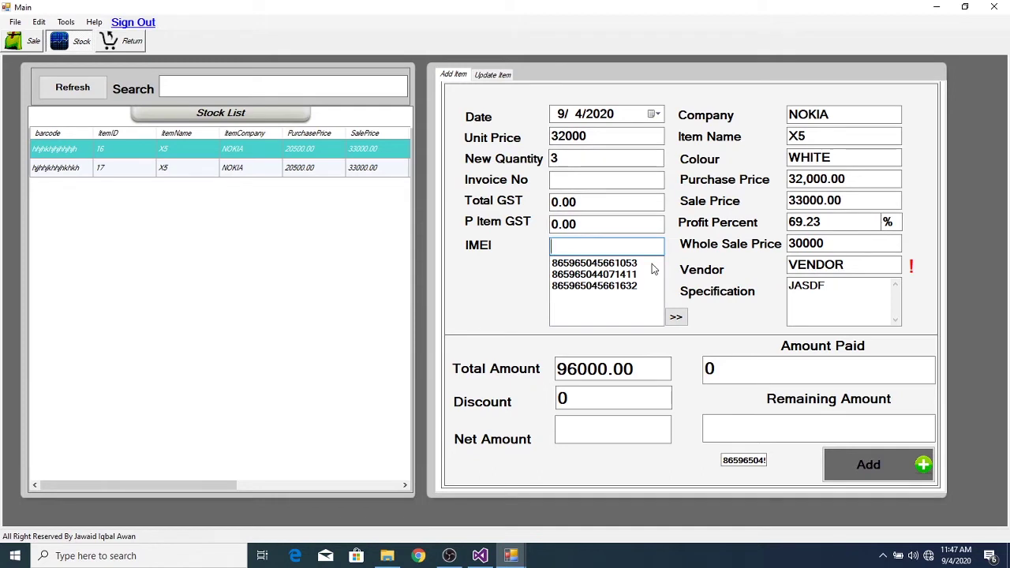
- Set Total GST to 1800, giving 600.00 GST per item
click(610, 202)
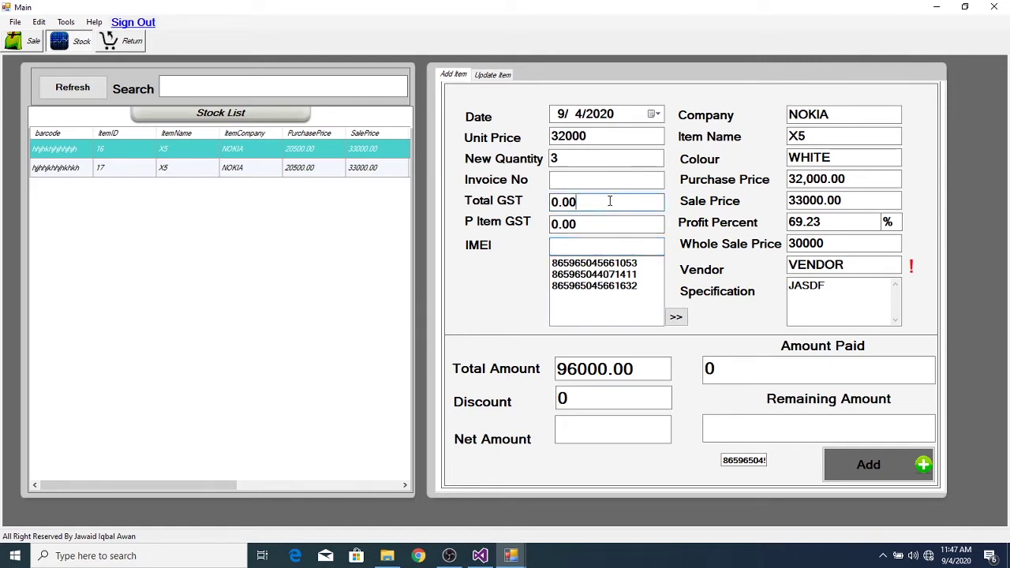
key(BackSpace)
key(BackSpace)
key(BackSpace)
key(BackSpace)
text(1800)
key(Tab)
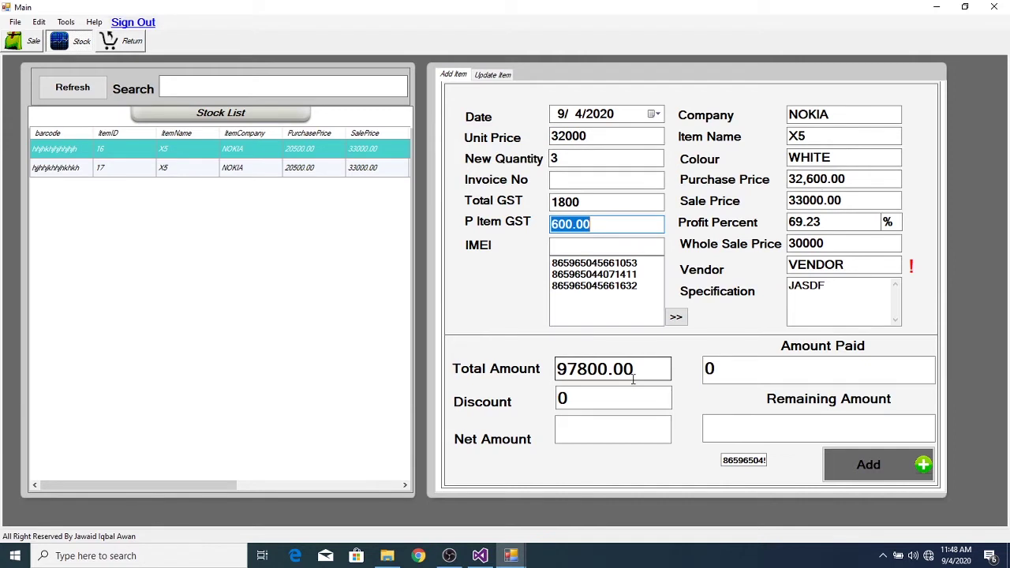
key(Tab)
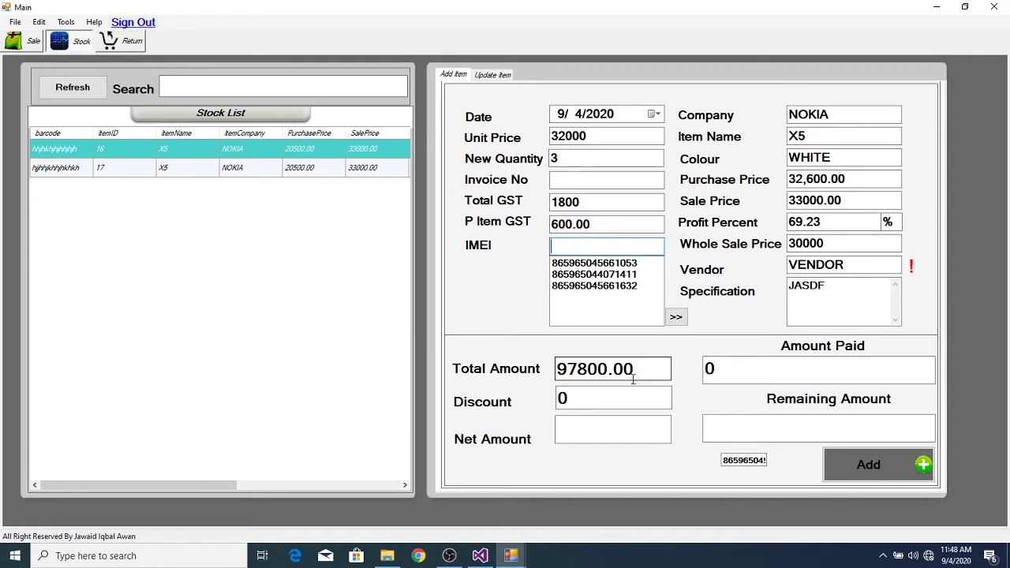
- Change the company to SAMSUNG and the item name to C5
key(Tab)
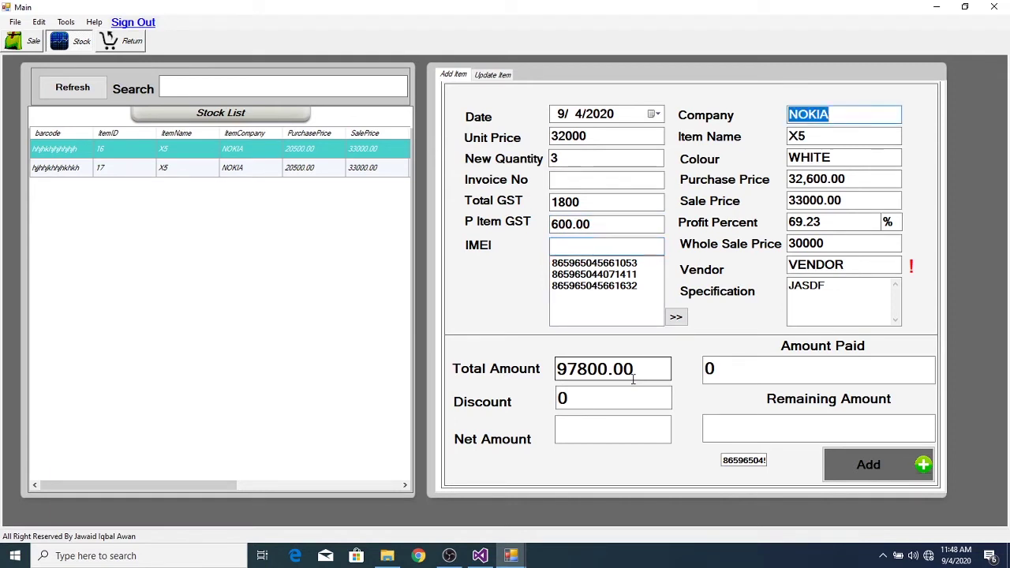
text(SAMSUNG)
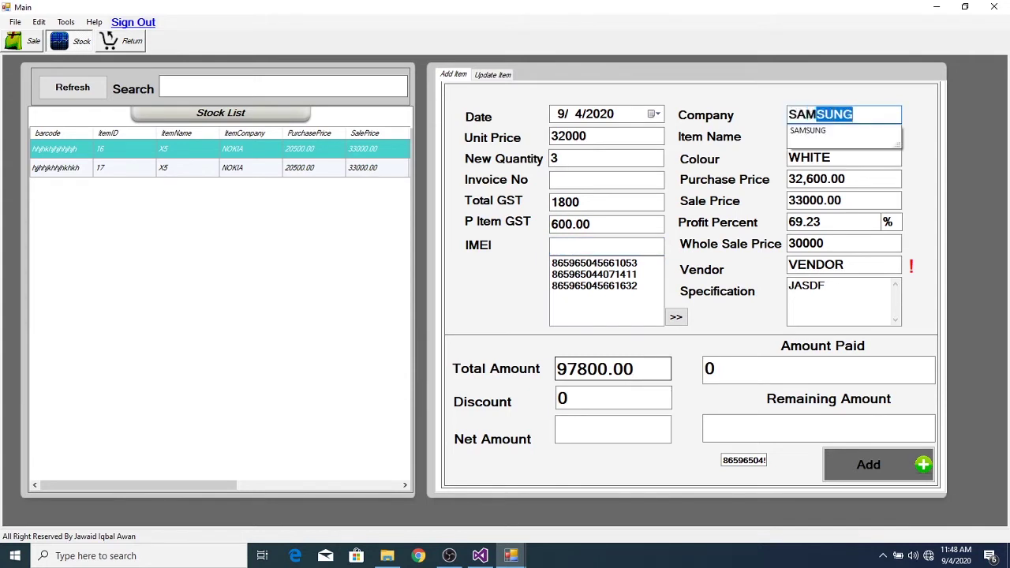
key(Down)
key(Return)
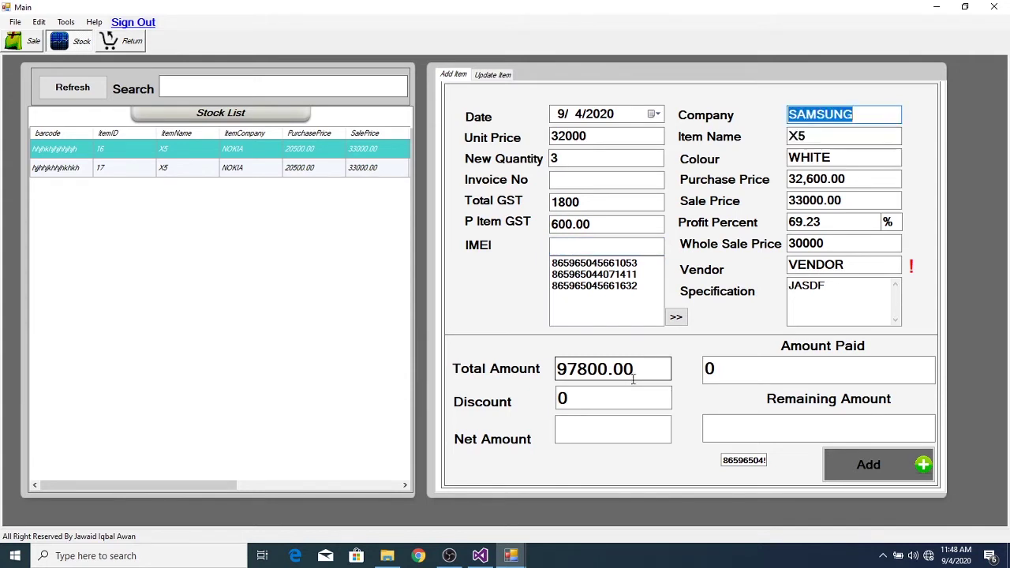
key(Tab)
text(C5)
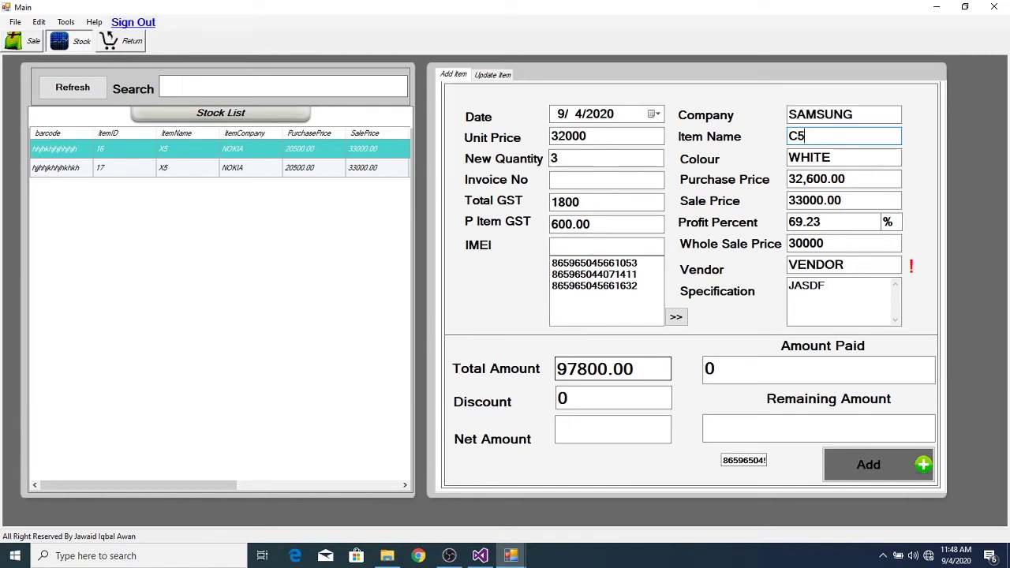
- Replace the colour WHITE with BLACK
click(830, 157)
key(BackSpace)
key(BackSpace)
key(BackSpace)
key(BackSpace)
key(BackSpace)
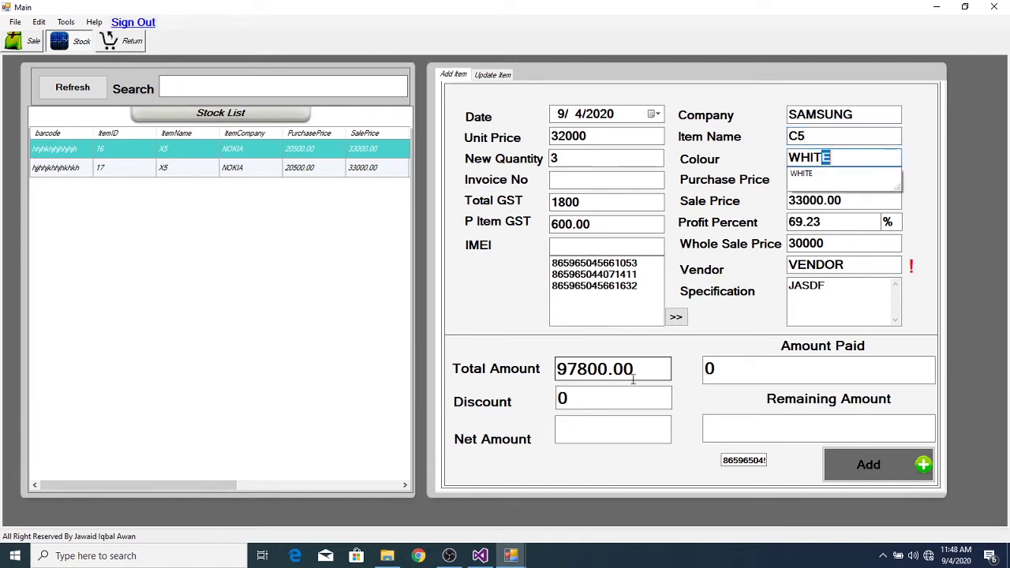
text(BLACK)
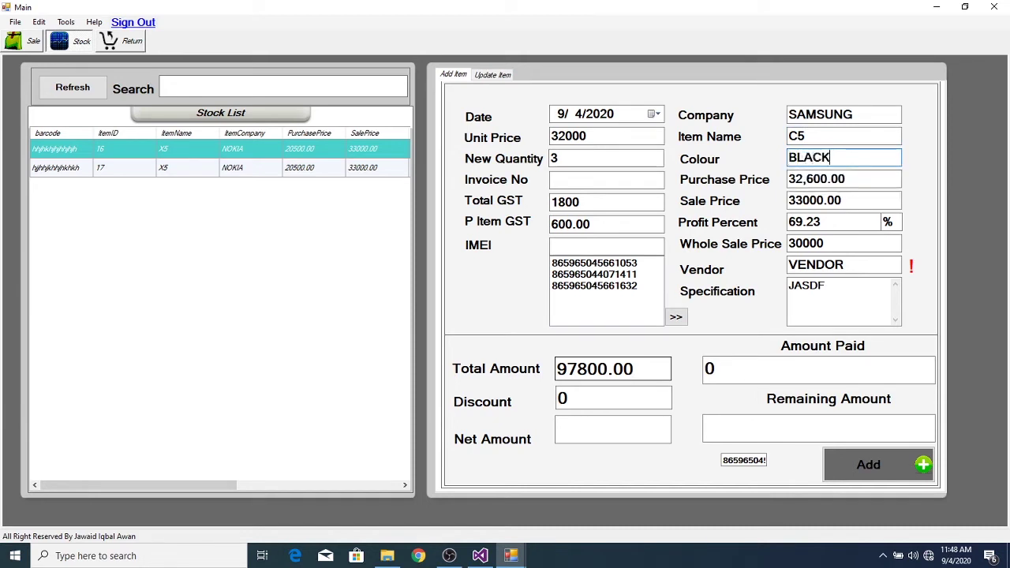
key(Tab)
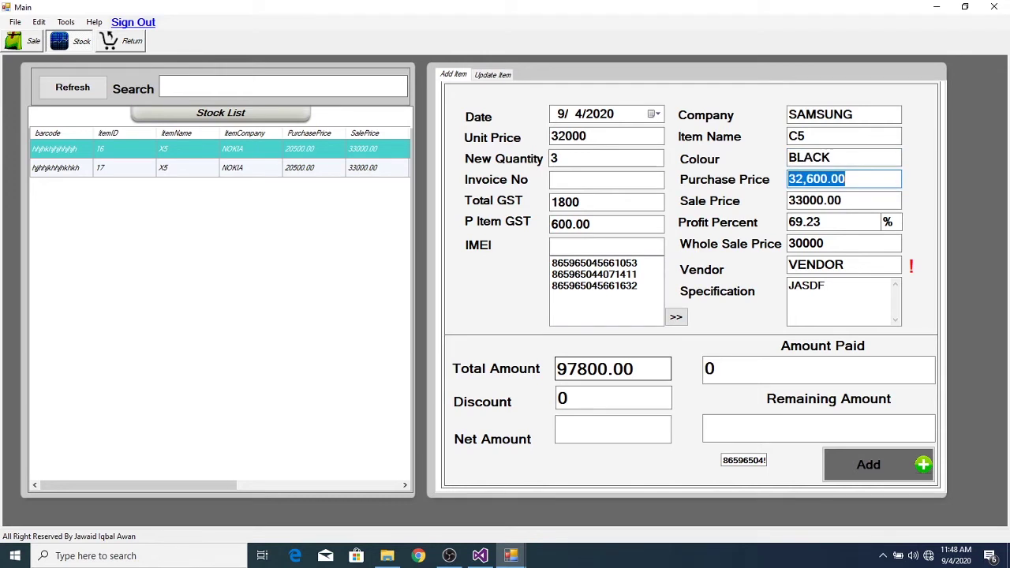
- Set the sale price to 38000, correcting an initial 37000, for 16.56 profit percent
click(875, 177)
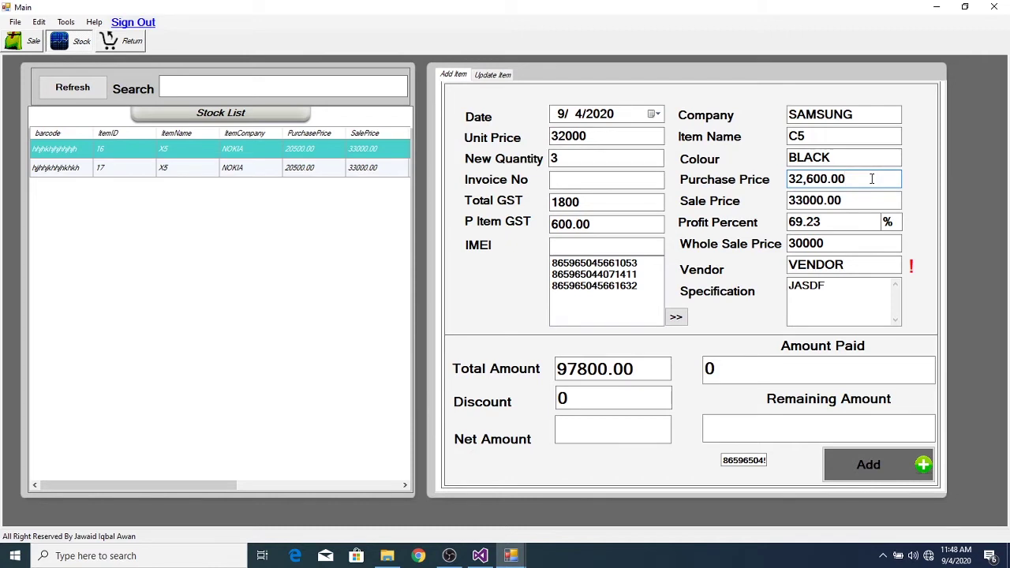
key(Tab)
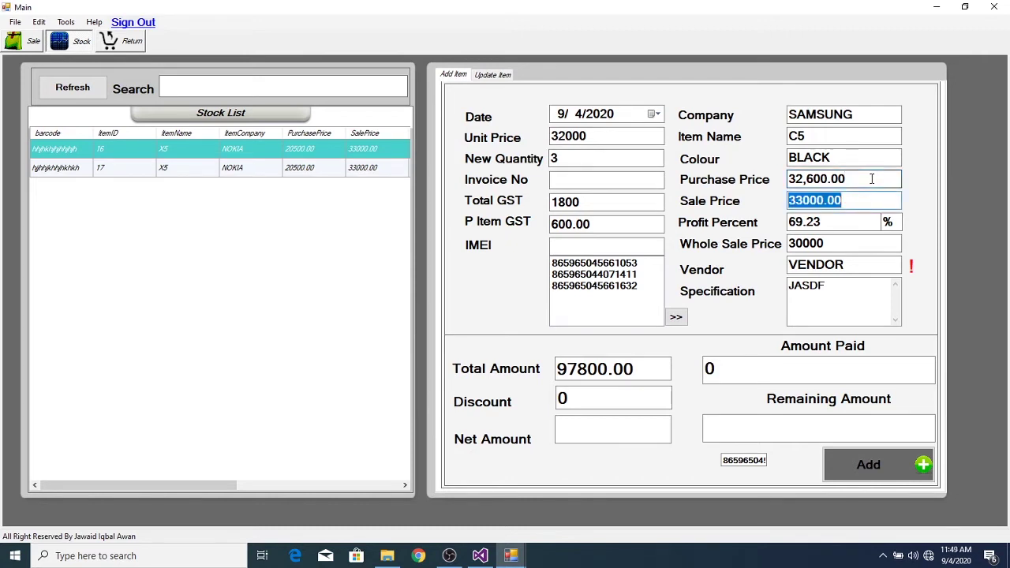
text(3700)
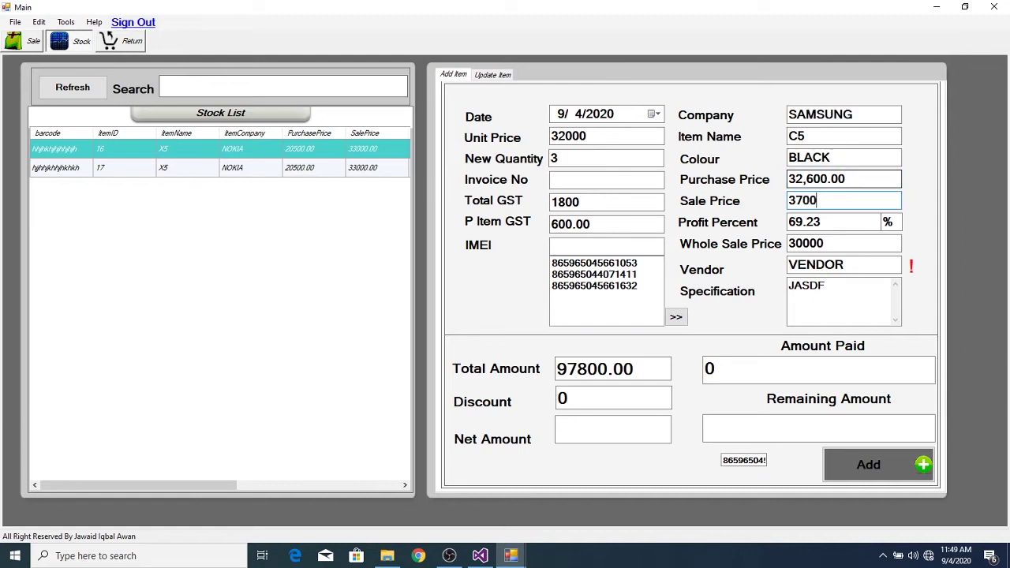
text(0)
key(Tab)
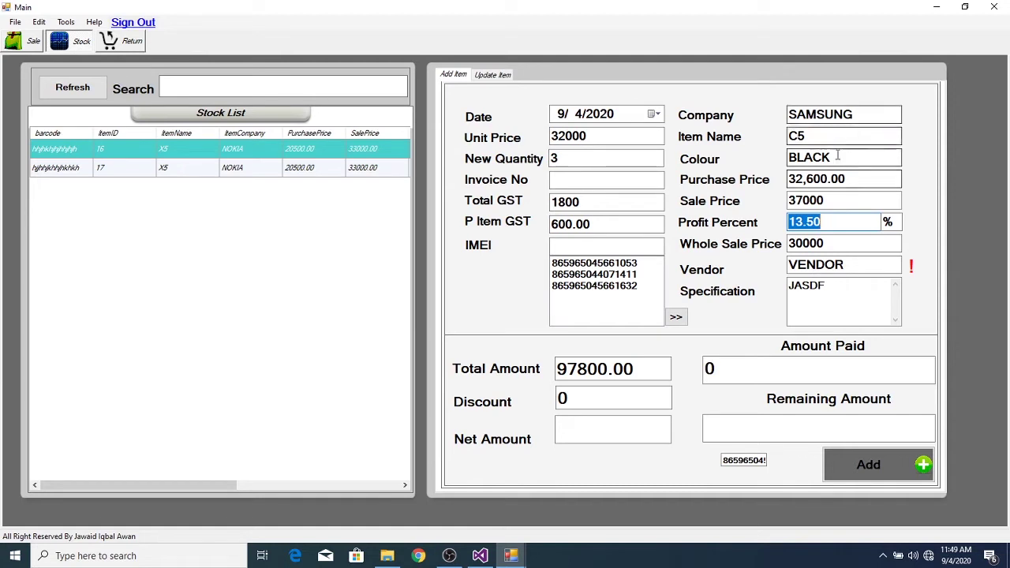
click(833, 200)
key(BackSpace)
key(BackSpace)
key(BackSpace)
key(BackSpace)
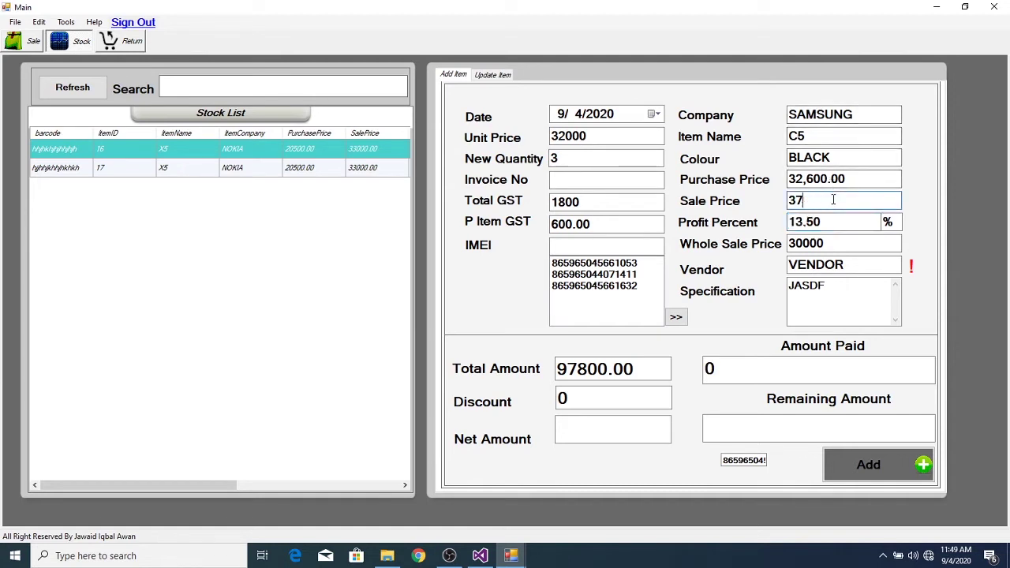
text(8000)
key(Tab)
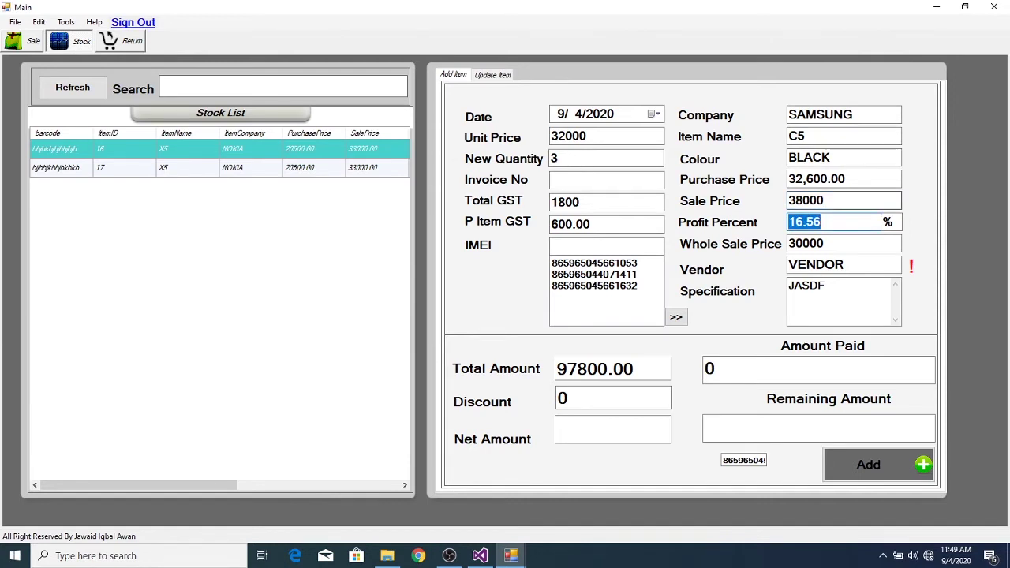
key(Tab)
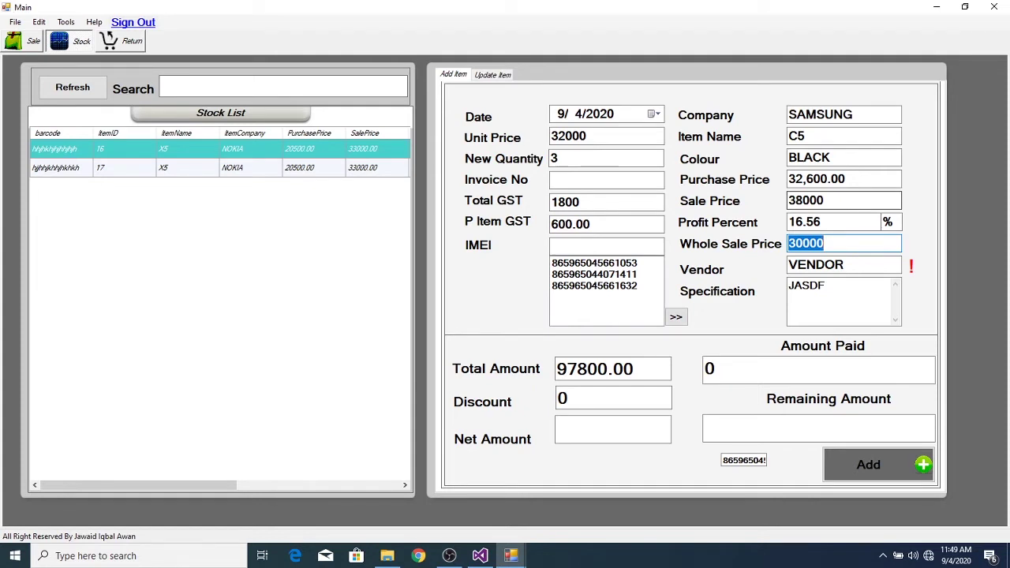
- Set the wholesale price to 33000 and bring up the vendor lookup list
text(33000)
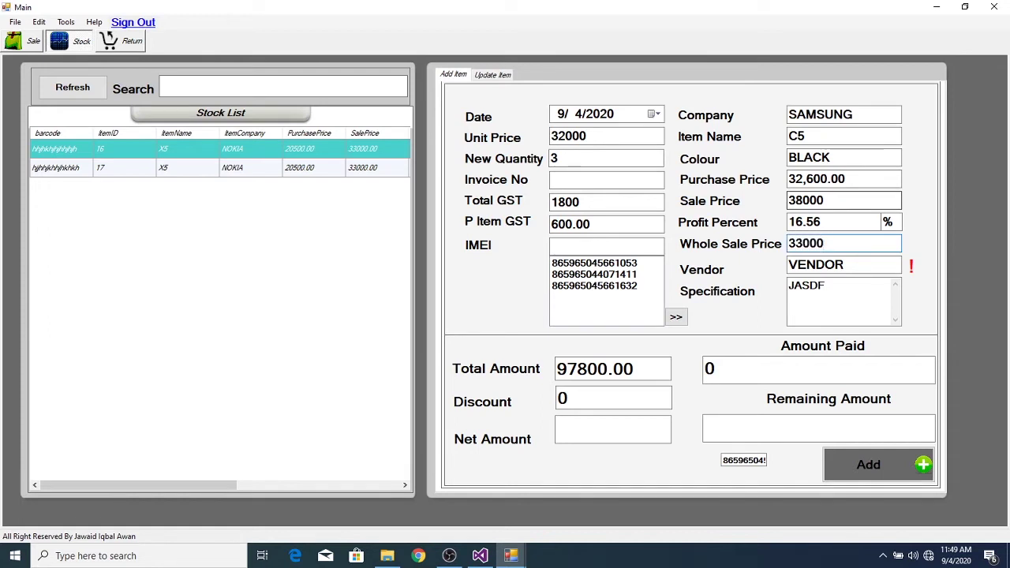
key(Tab)
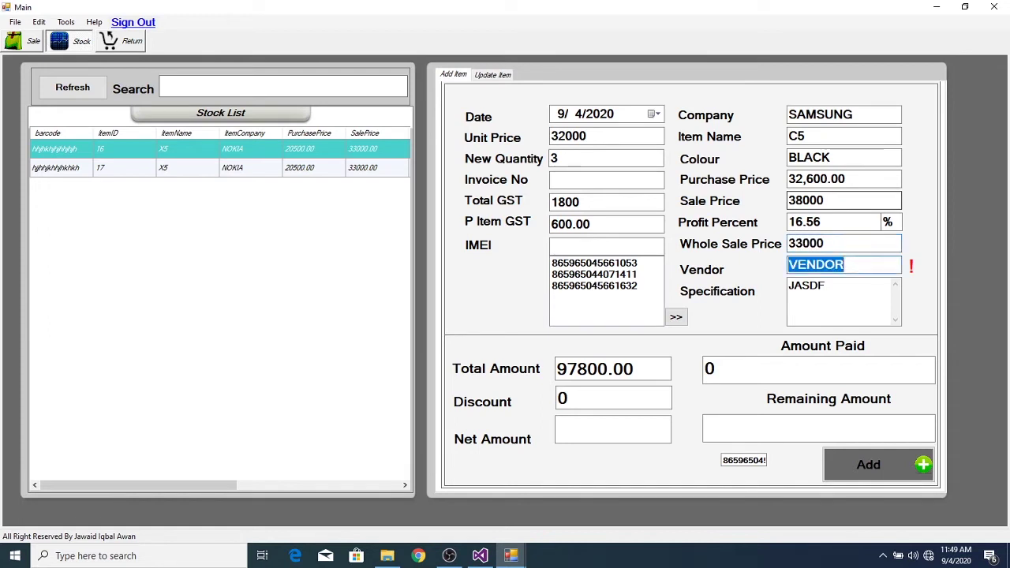
click(876, 262)
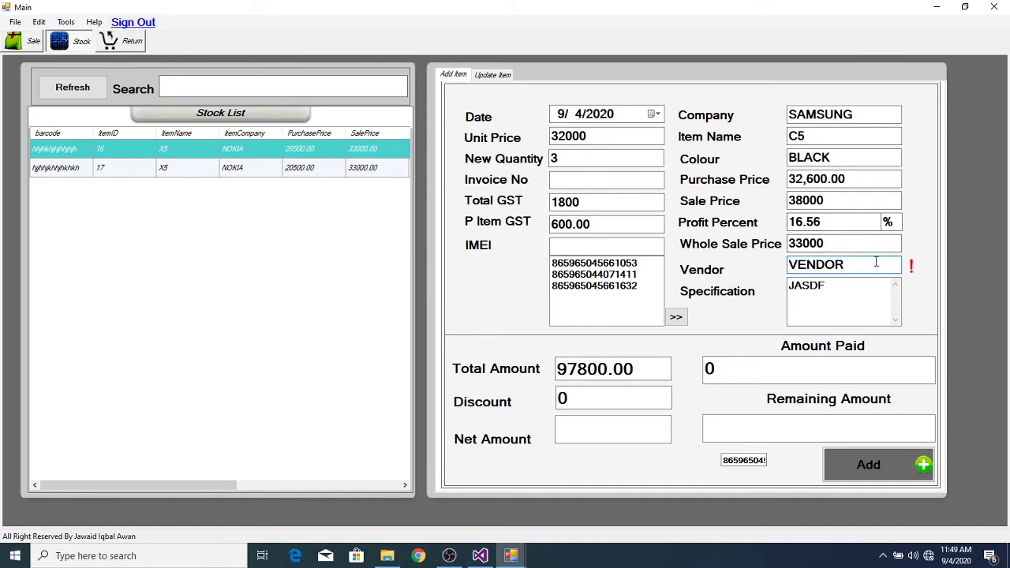
double_click(877, 265)
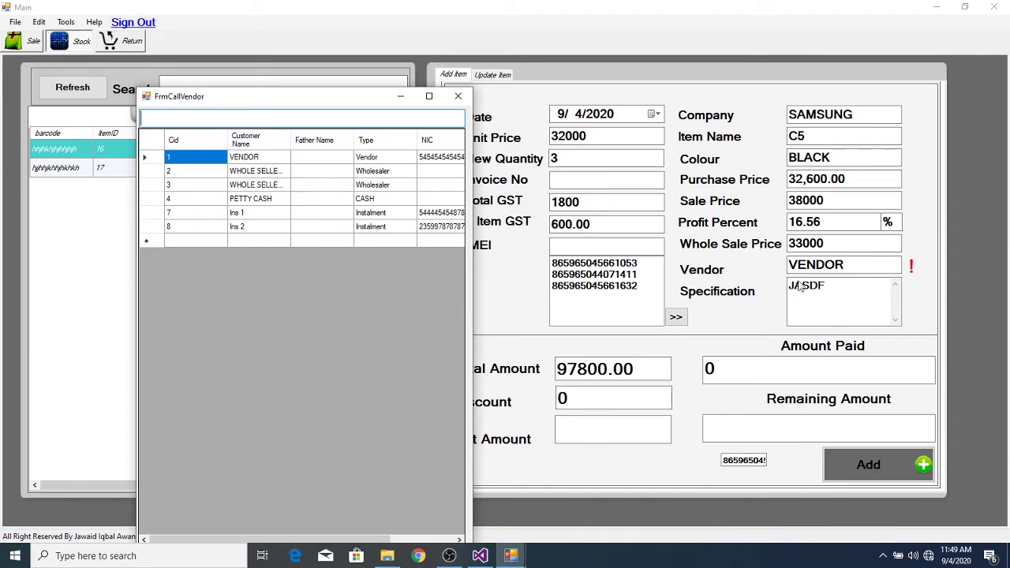
- Select VENDOR in the vendor lookup list as the item's vendor
click(255, 158)
double_click(255, 158)
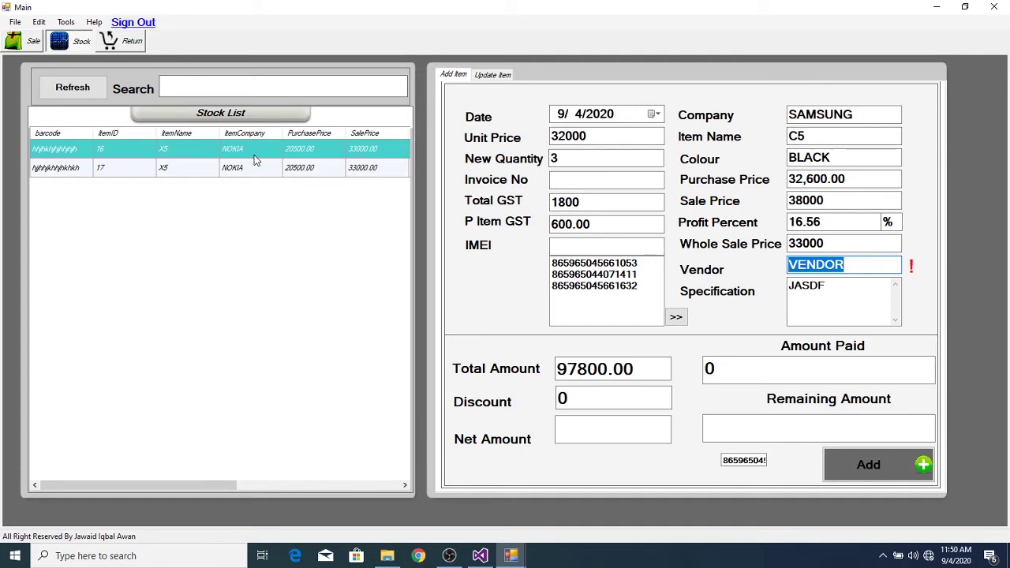
- Bring the Admin window forward and open ACCOUNT > Chart Of Account settings
click(513, 558)
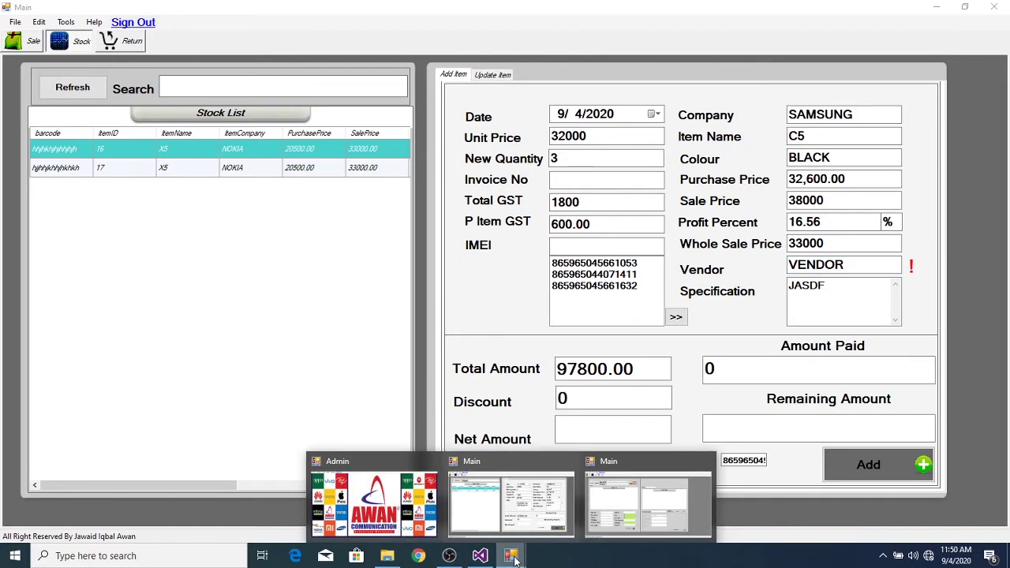
click(379, 497)
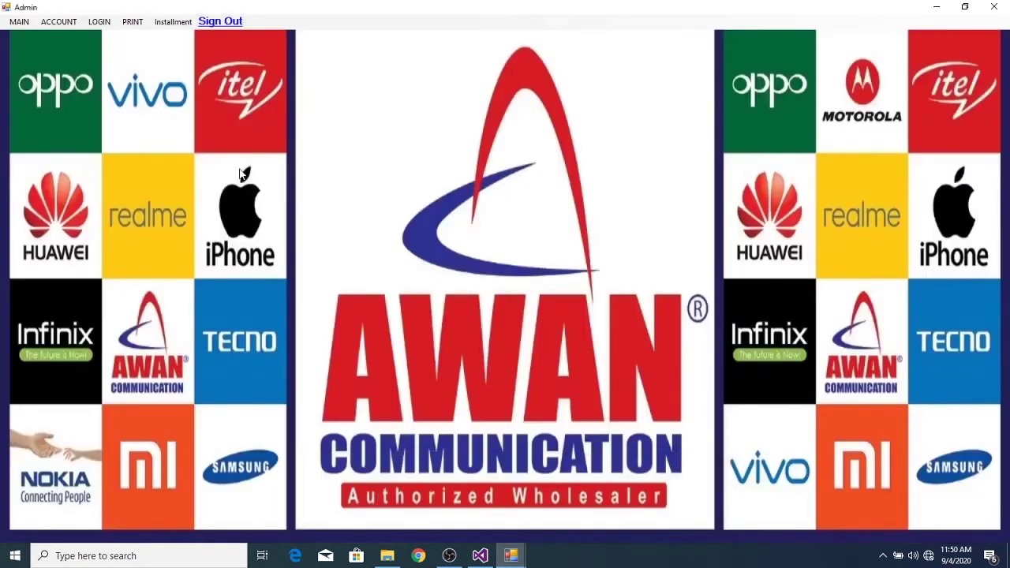
click(59, 22)
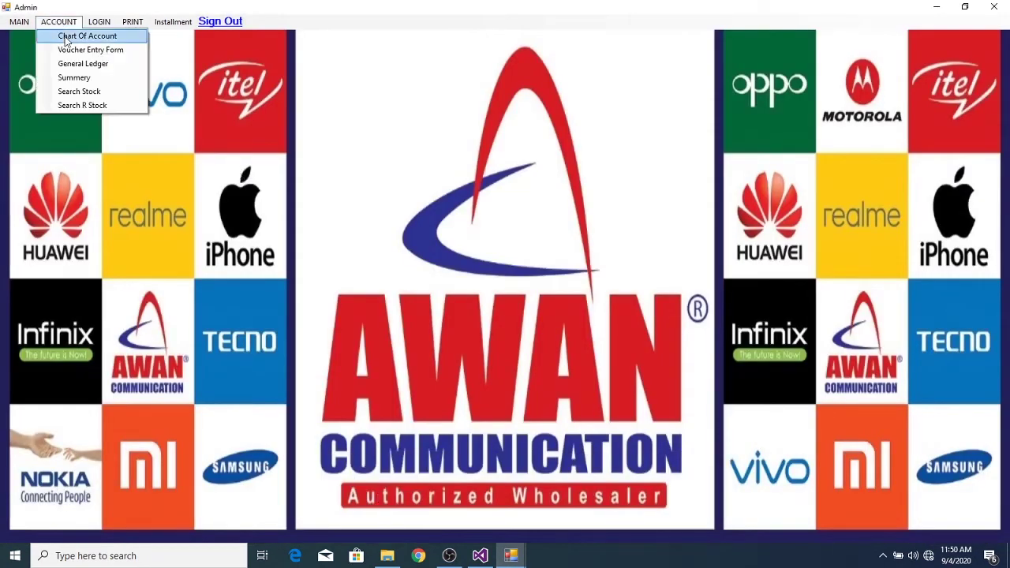
click(67, 37)
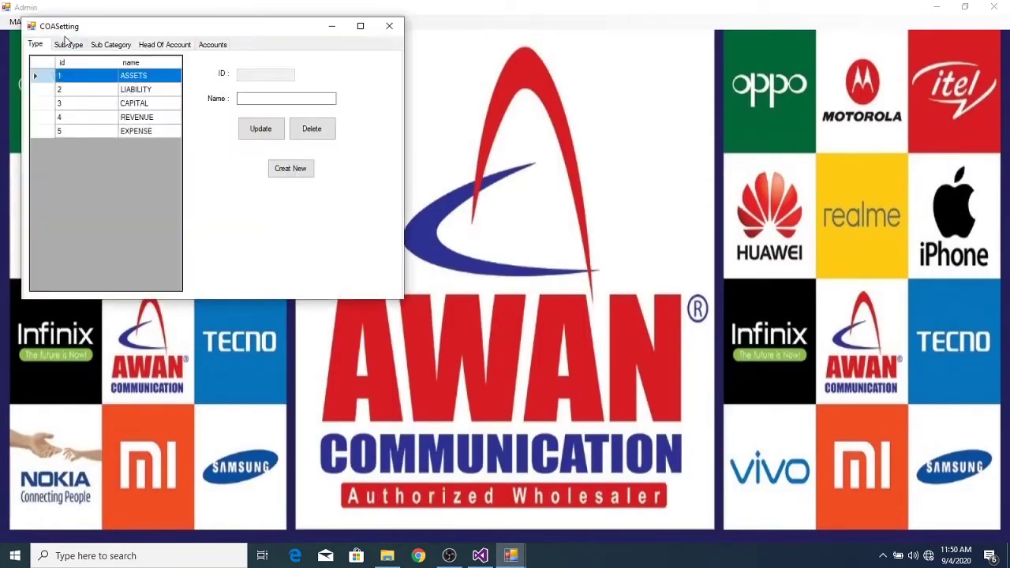
- Review the ASSETS type and its sub types, then close Chart Of Account confirming Yes
click(78, 75)
click(68, 45)
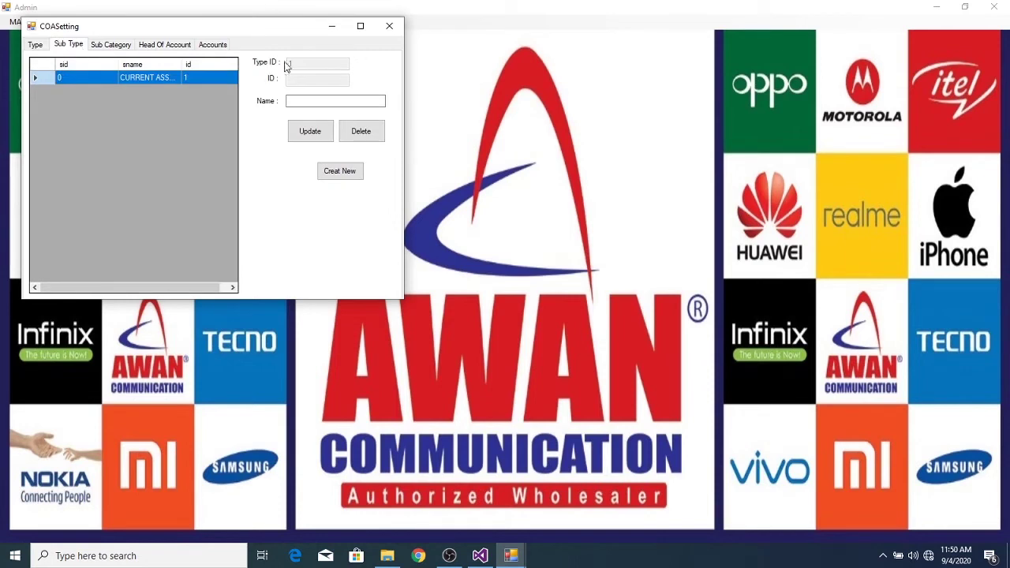
click(390, 32)
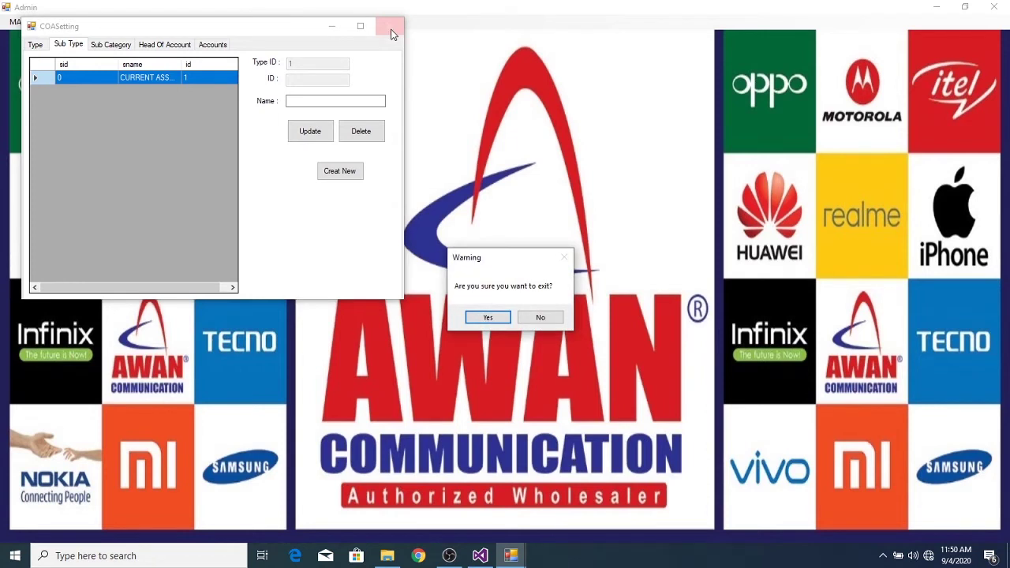
click(490, 316)
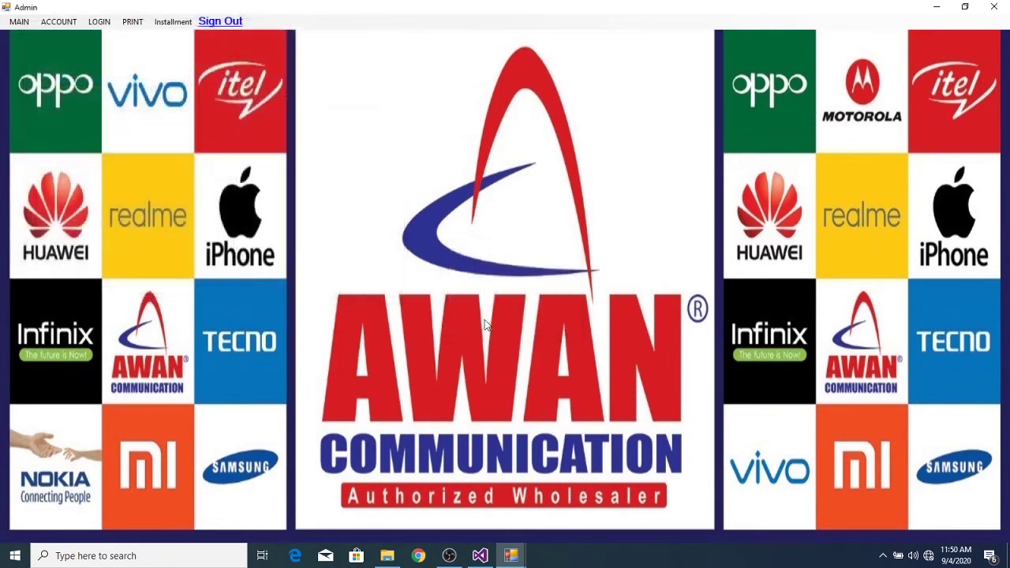
- Open Installment > Customer Information and enter the name VENDOR 2
click(60, 21)
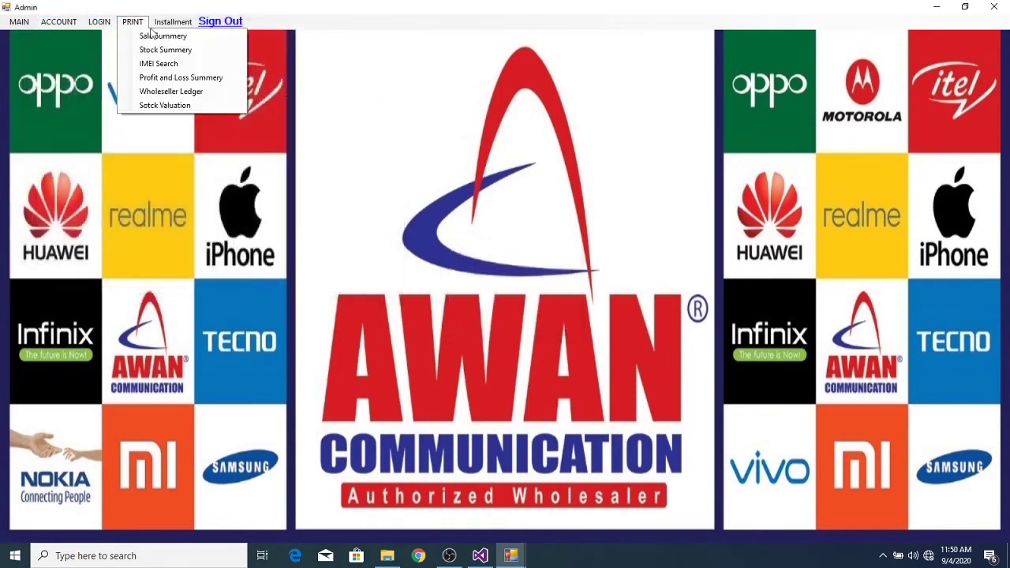
click(166, 28)
click(178, 35)
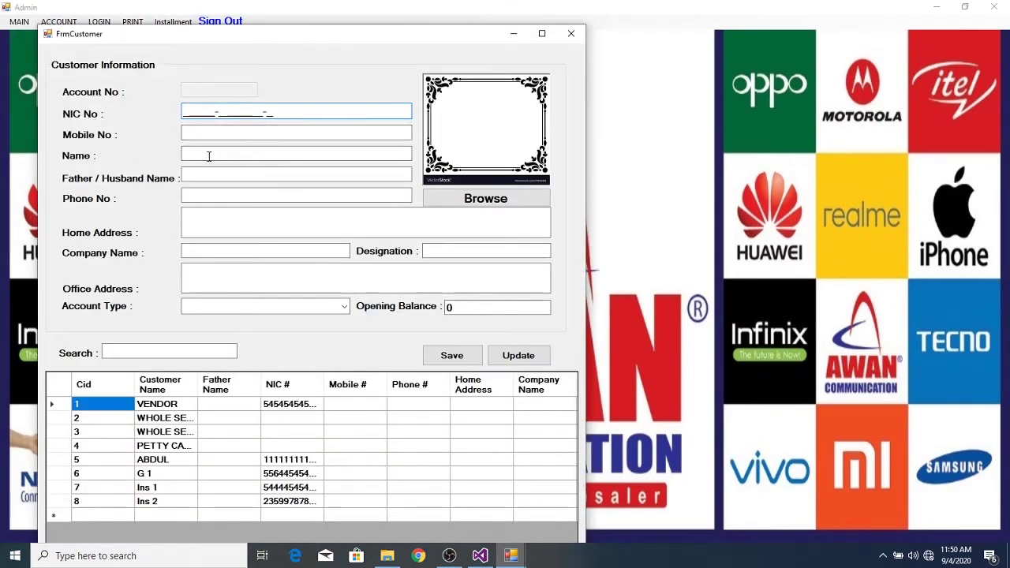
click(208, 156)
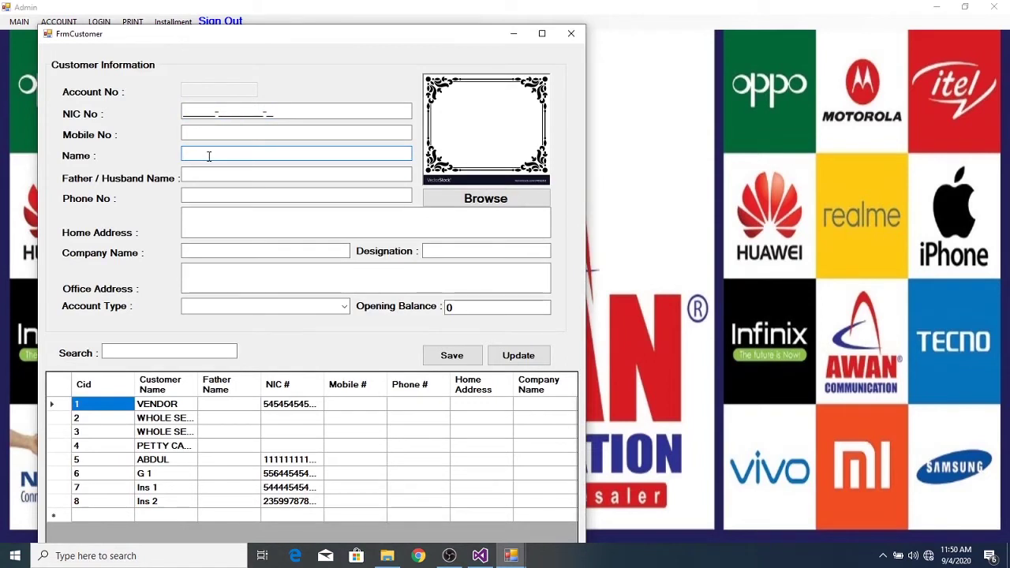
text(vEND)
key(BackSpace)
key(BackSpace)
key(BackSpace)
key(BackSpace)
text(VENDOR)
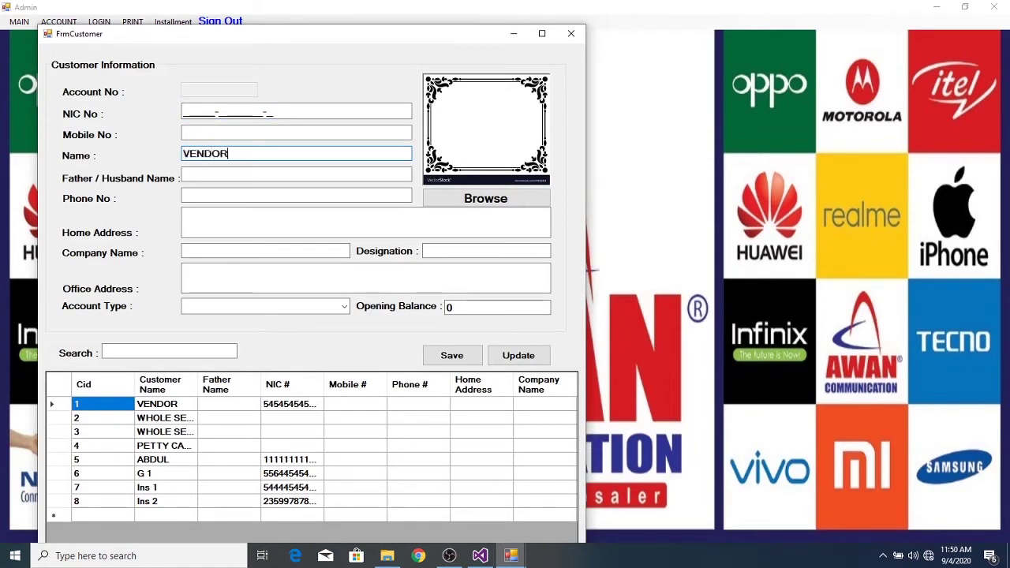
text( 2)
- Set the account type to Vendor, save the record, and close the form
click(344, 308)
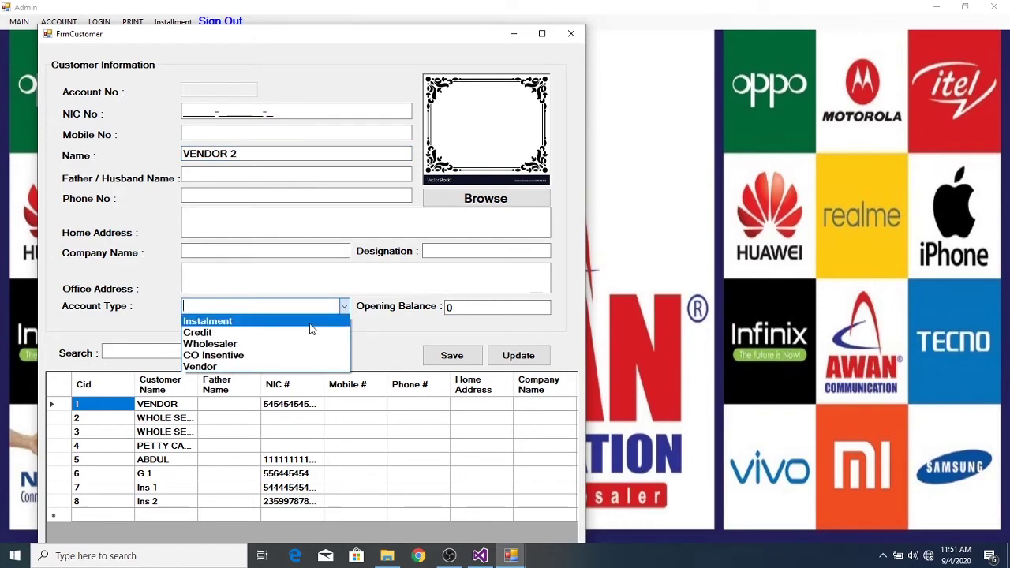
click(289, 366)
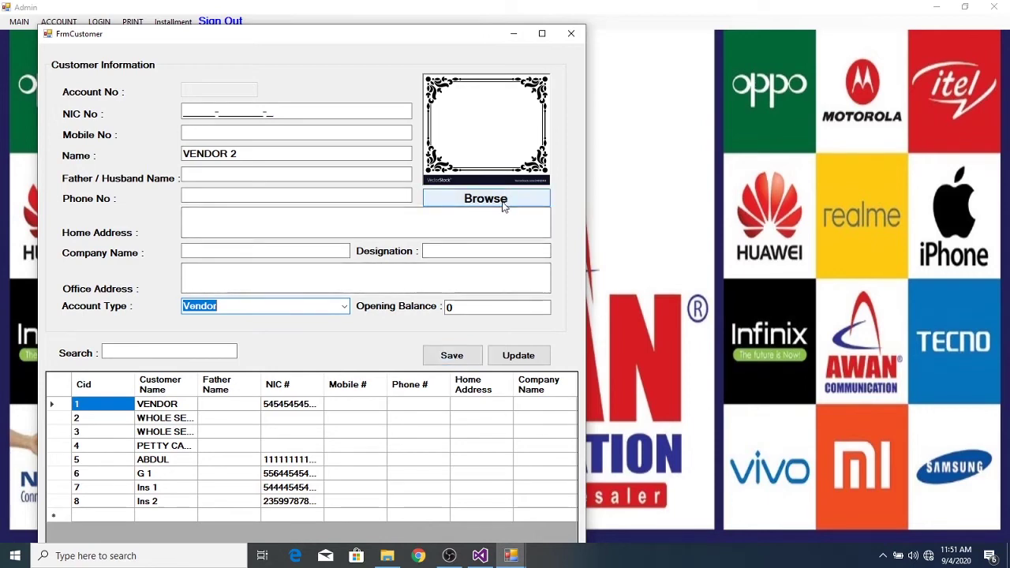
click(451, 356)
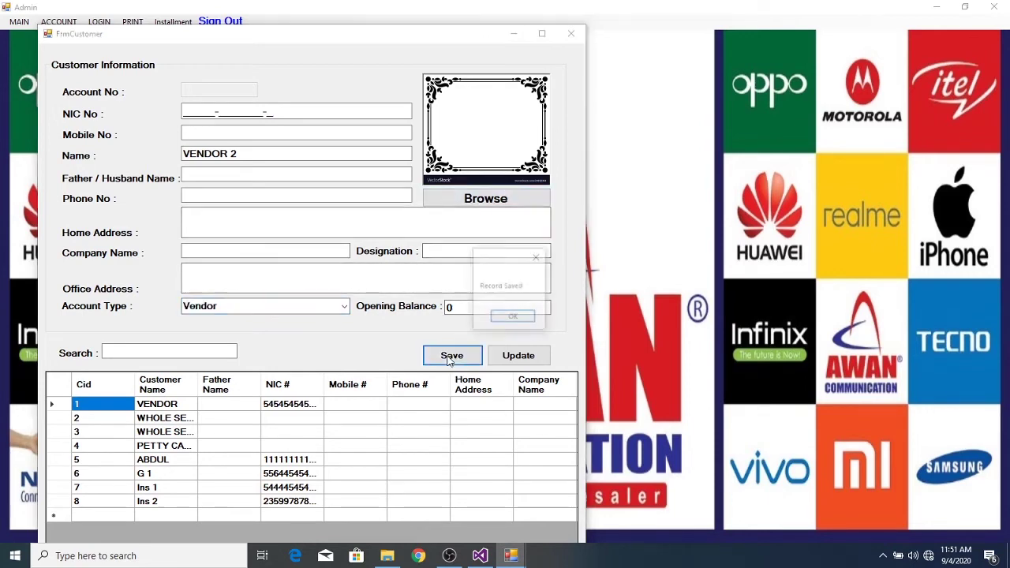
click(513, 316)
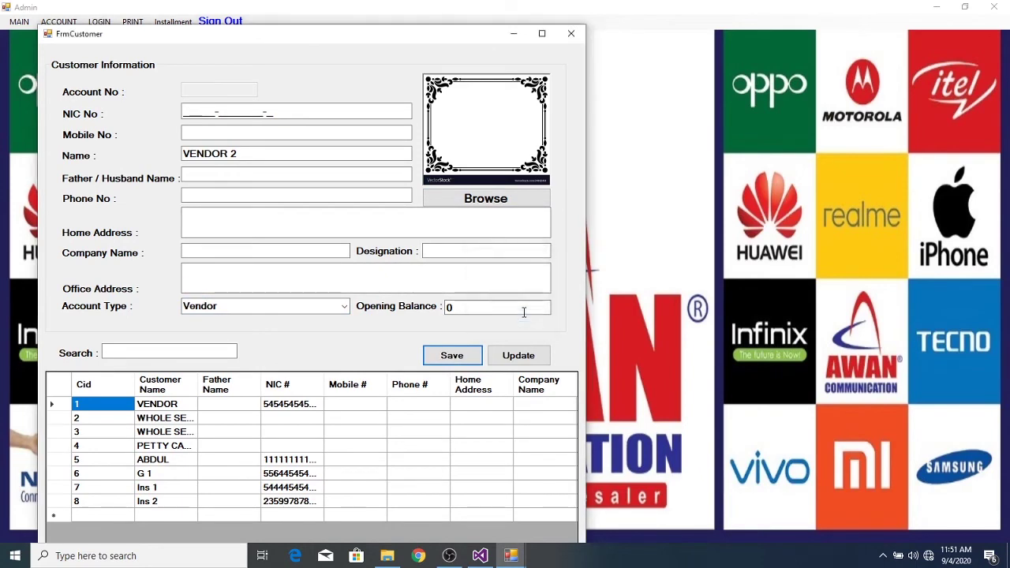
click(571, 33)
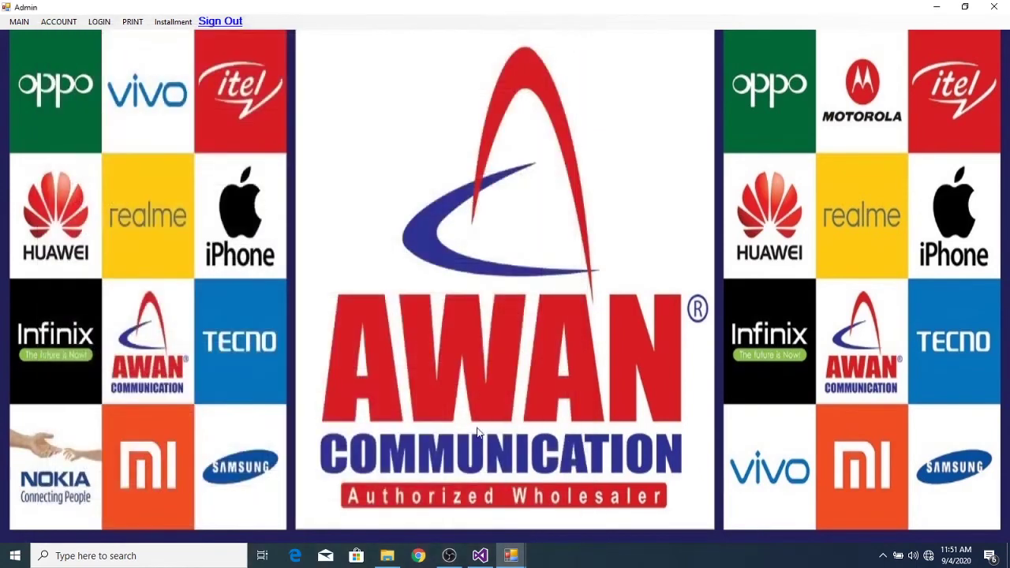
- Return to the stock entry window and bring up the vendor list
mouse_move(511, 557)
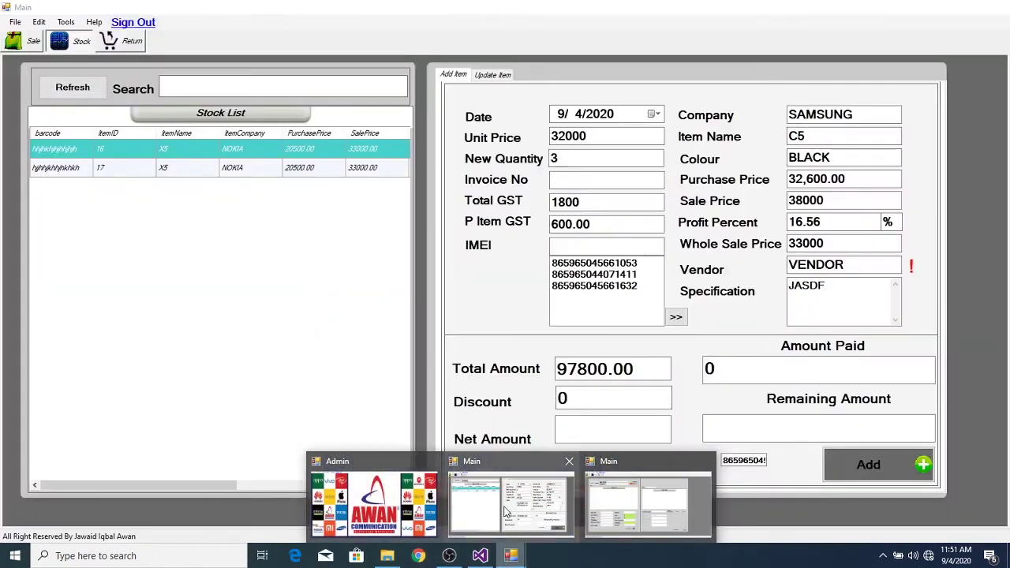
click(505, 513)
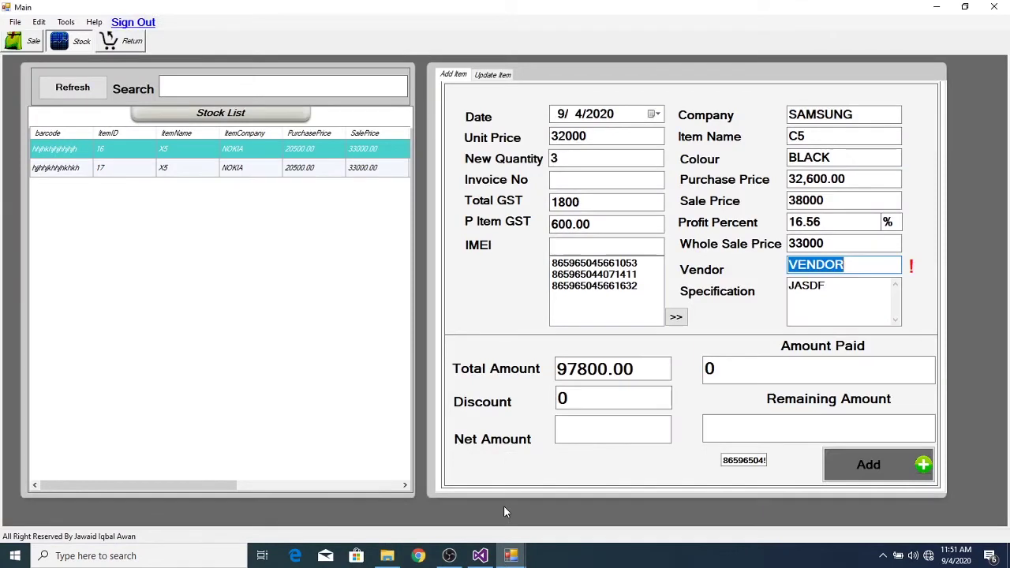
click(880, 268)
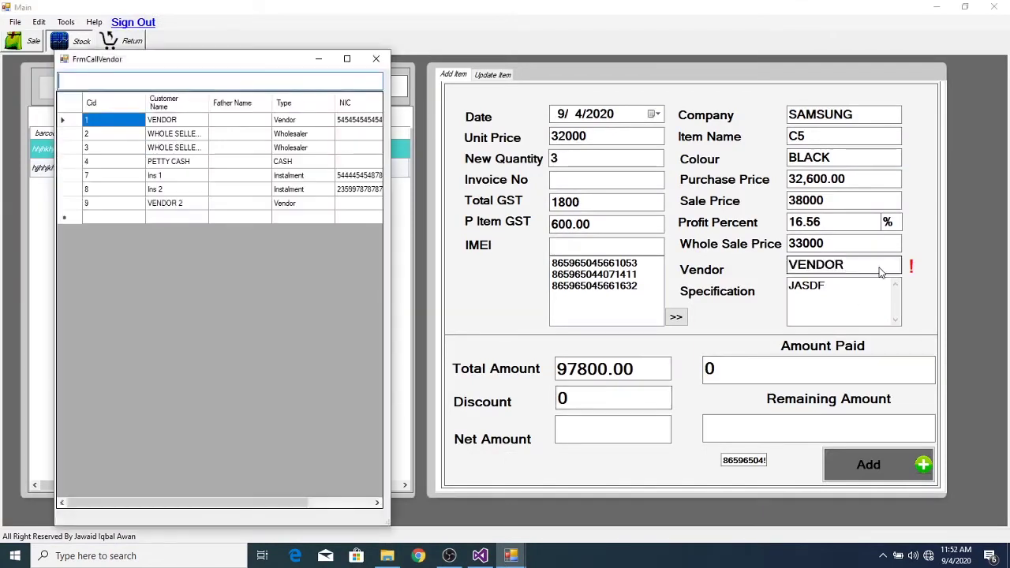
- Choose VENDOR 2 as the stock's vendor and bring the Admin window back
double_click(178, 204)
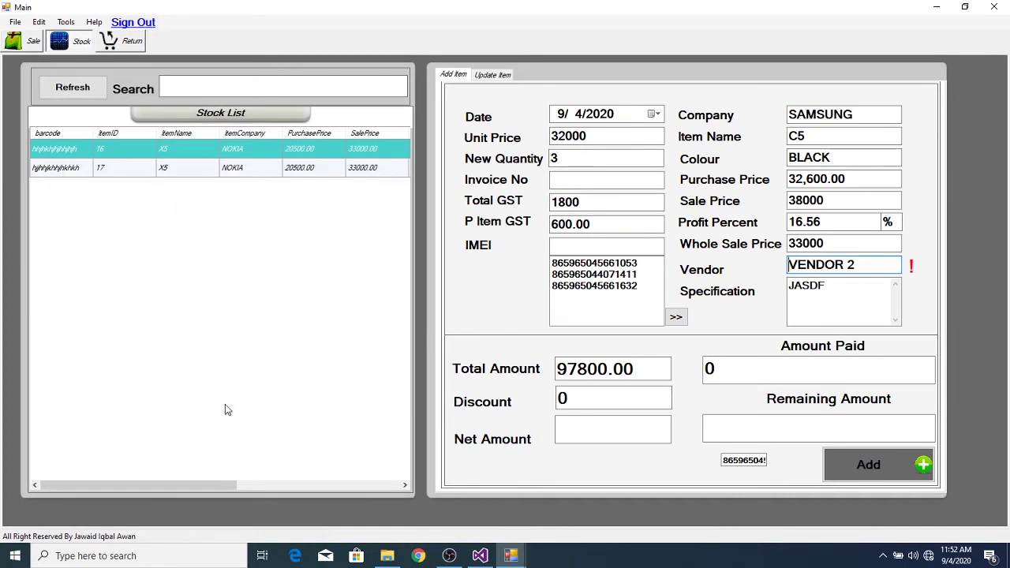
mouse_move(517, 561)
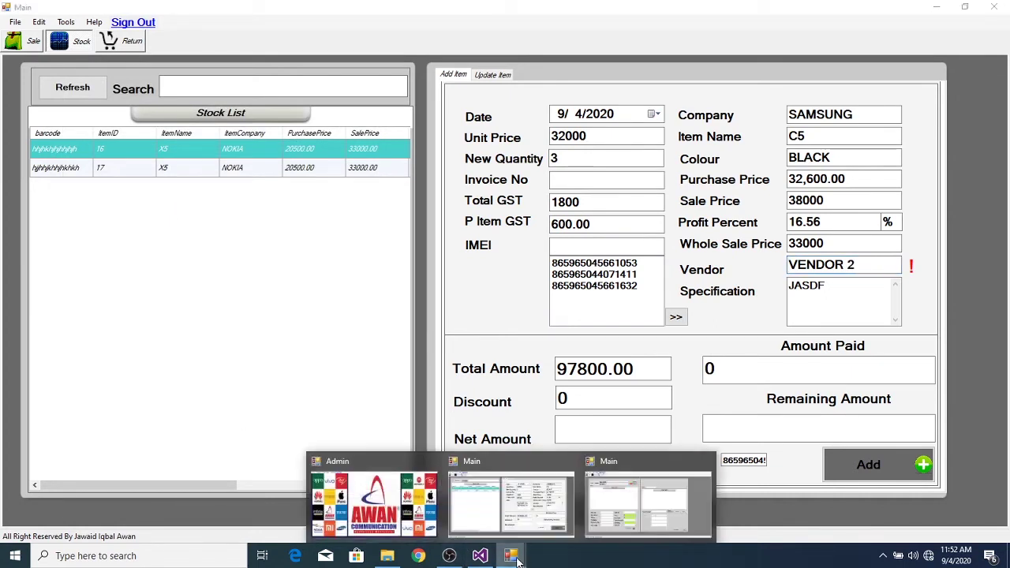
click(398, 518)
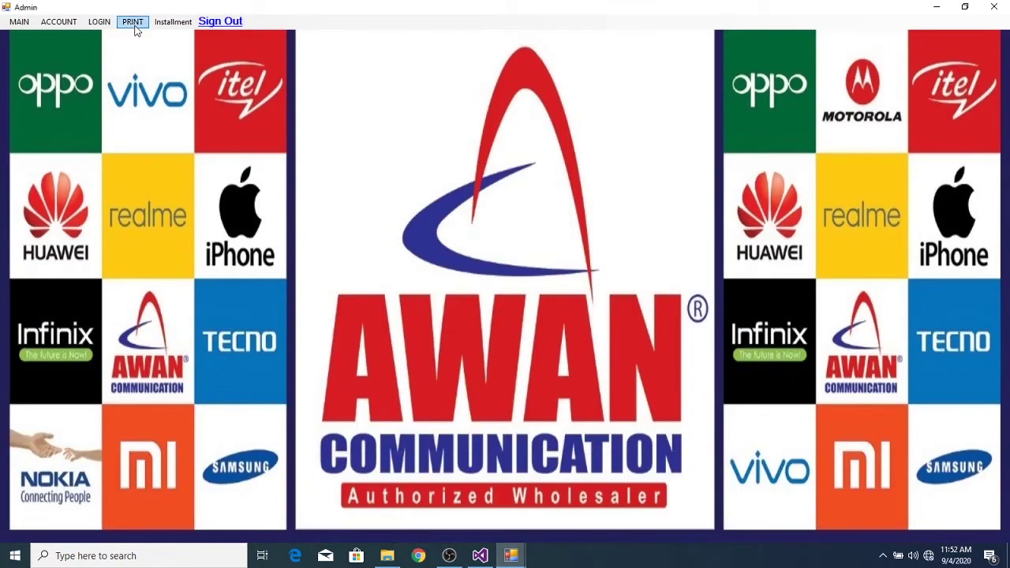
- Open Customer Information and enter VENDOR 3 with account type Vendor
click(164, 27)
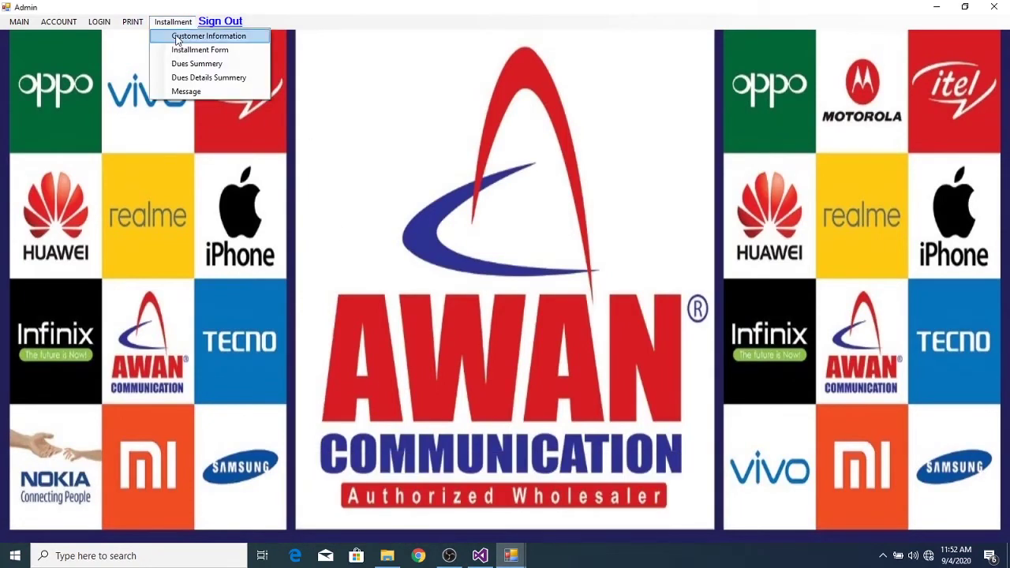
click(181, 35)
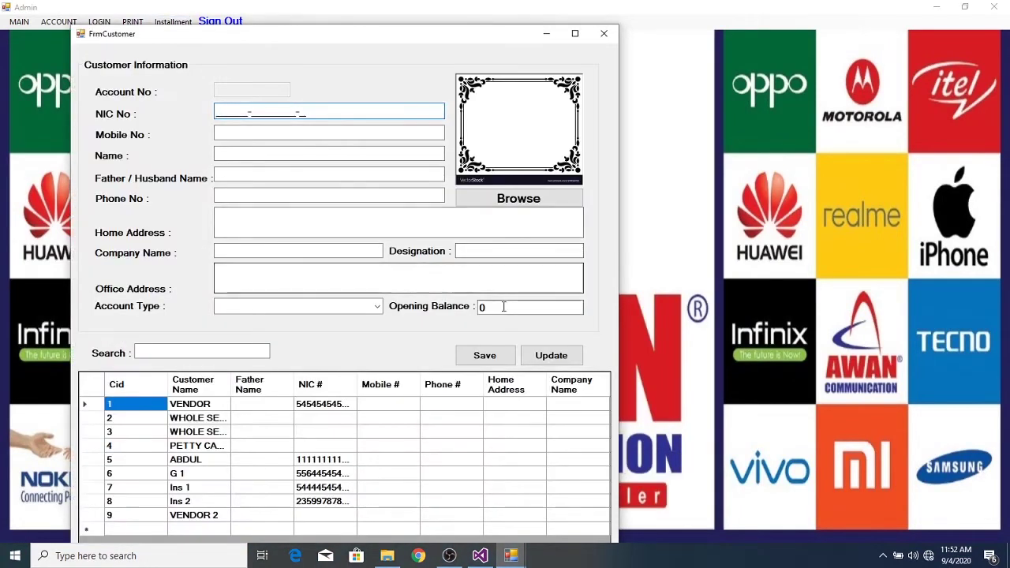
click(504, 307)
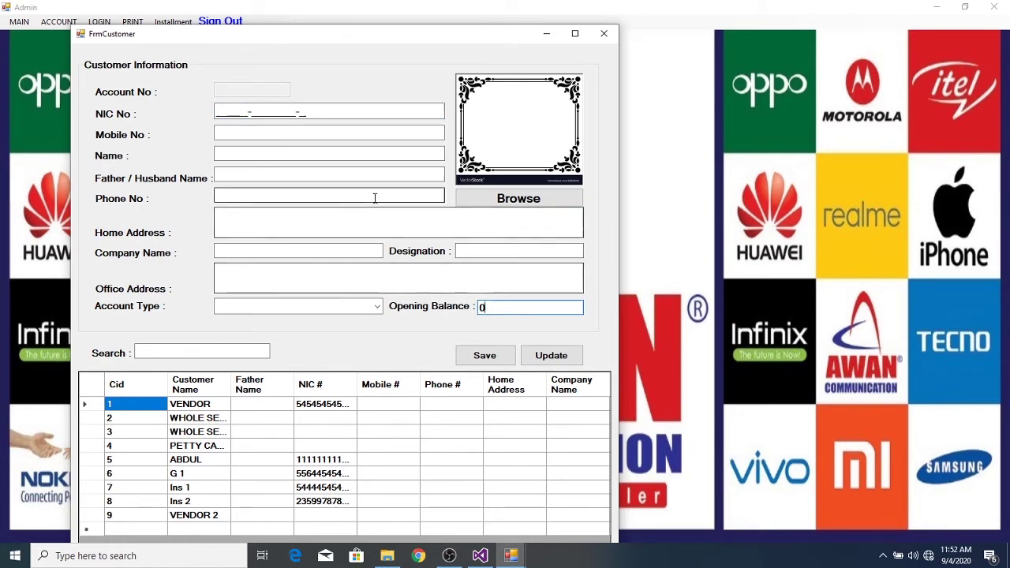
click(272, 153)
text(VENDOR )
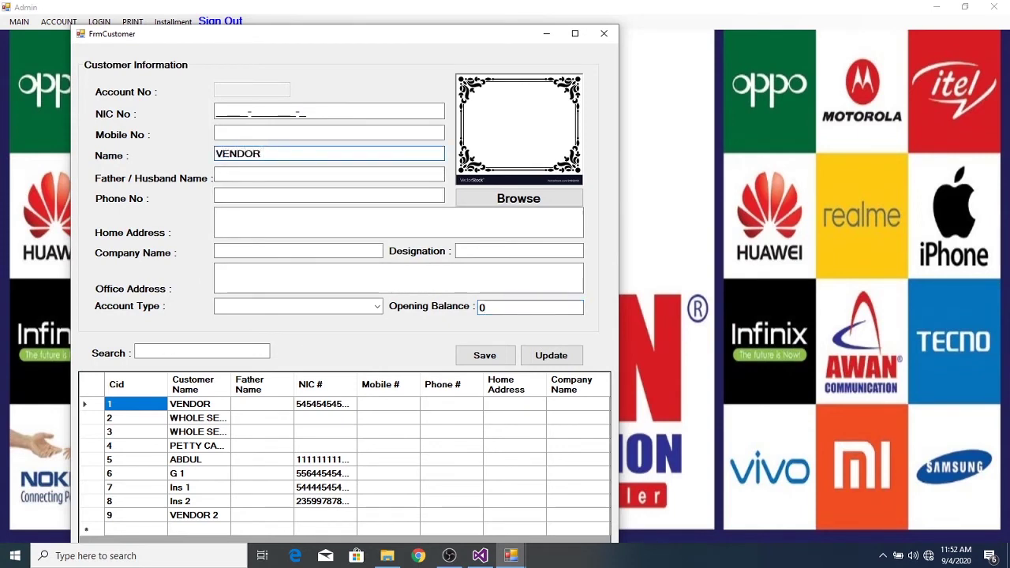
text(3)
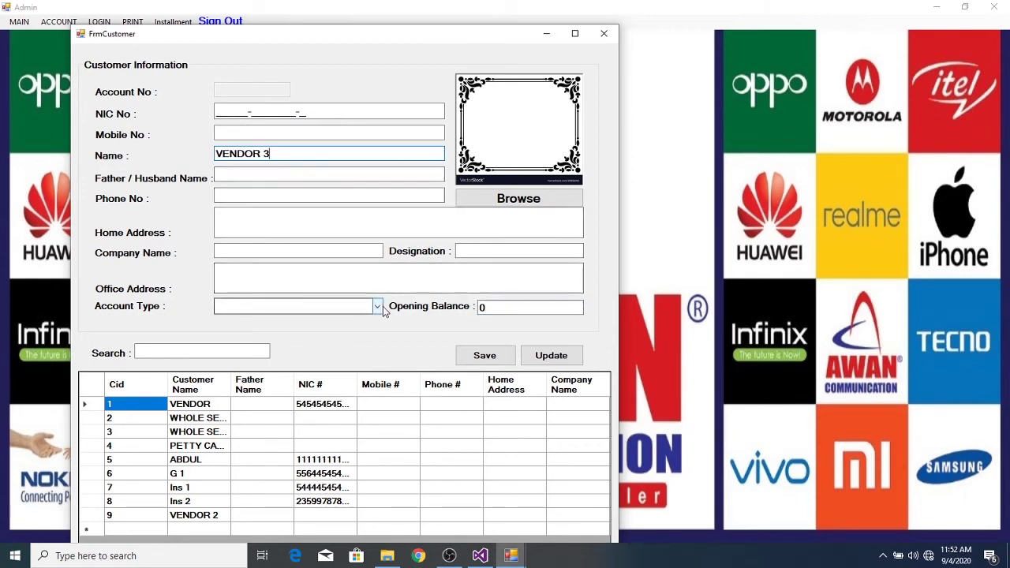
click(378, 306)
click(313, 368)
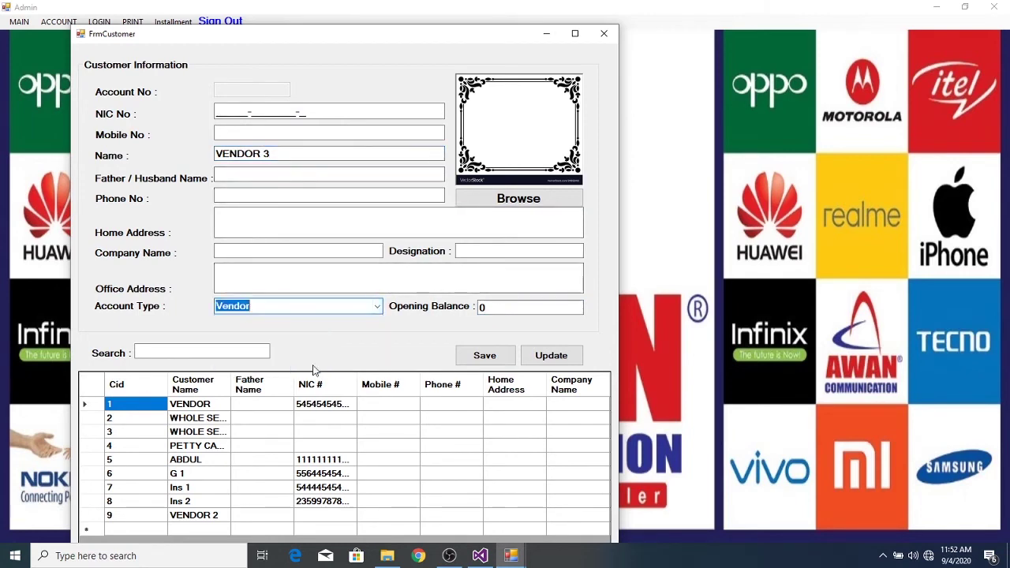
- Set the opening balance to 5800, save, and close the customer form
click(503, 308)
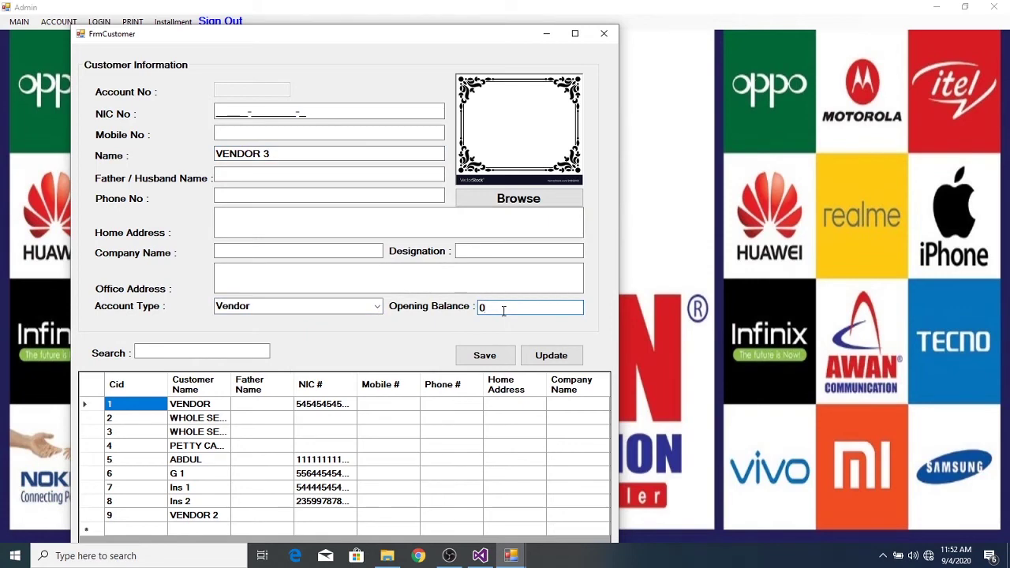
key(BackSpace)
text(5800)
click(477, 359)
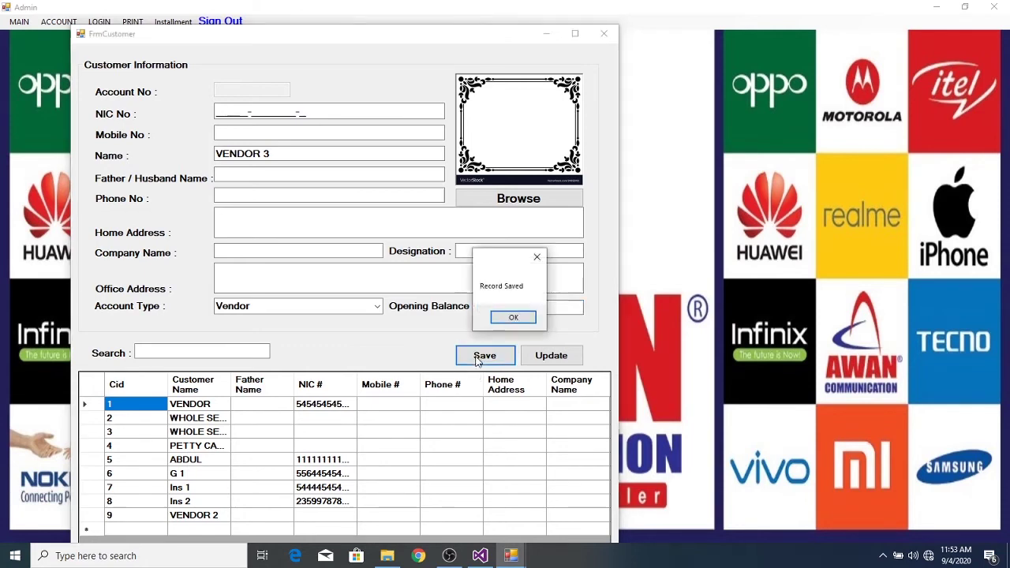
click(513, 318)
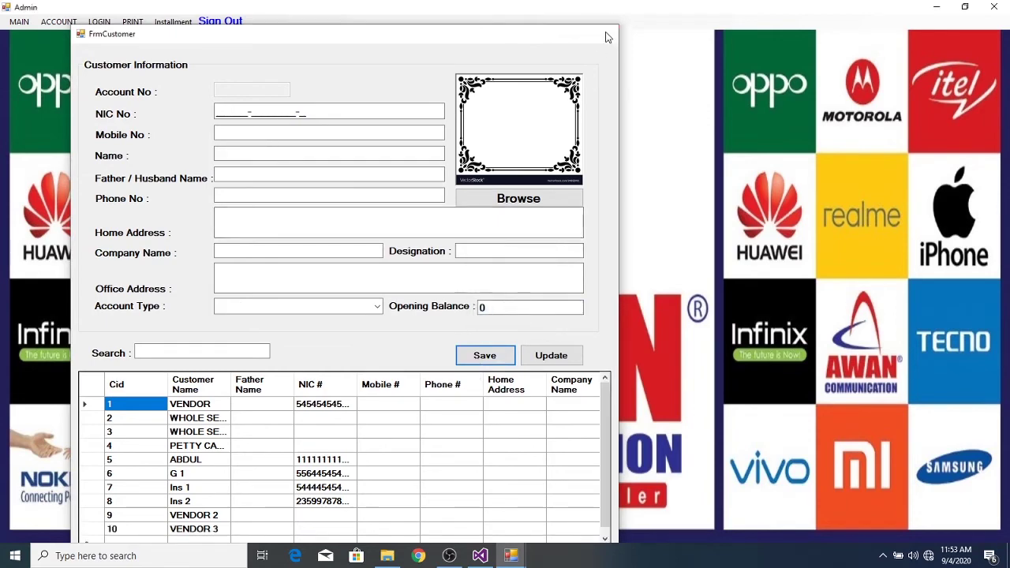
click(607, 37)
- In the Main stock window, pick VENDOR 3 as the vendor
mouse_move(513, 557)
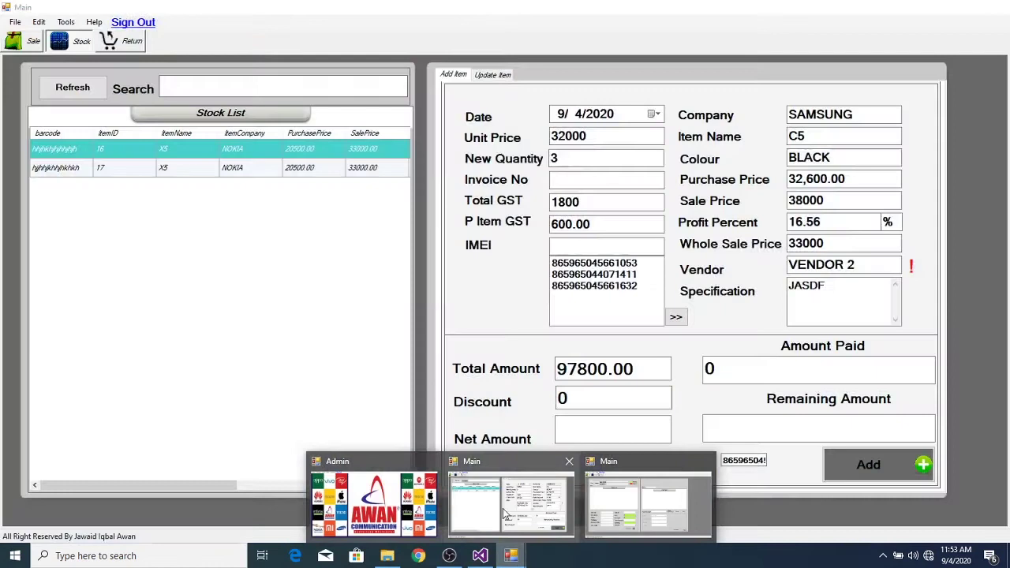
click(503, 509)
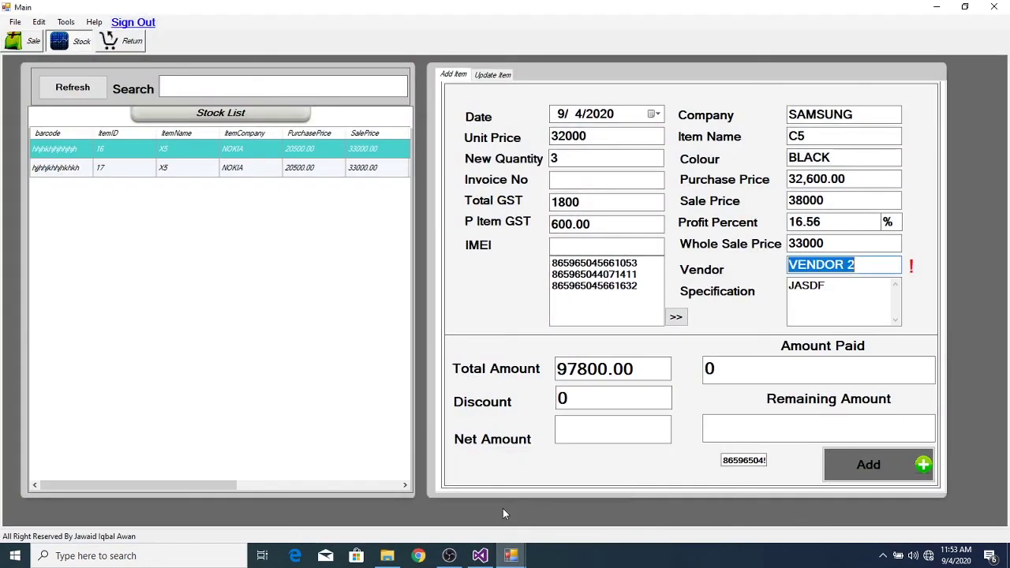
double_click(886, 266)
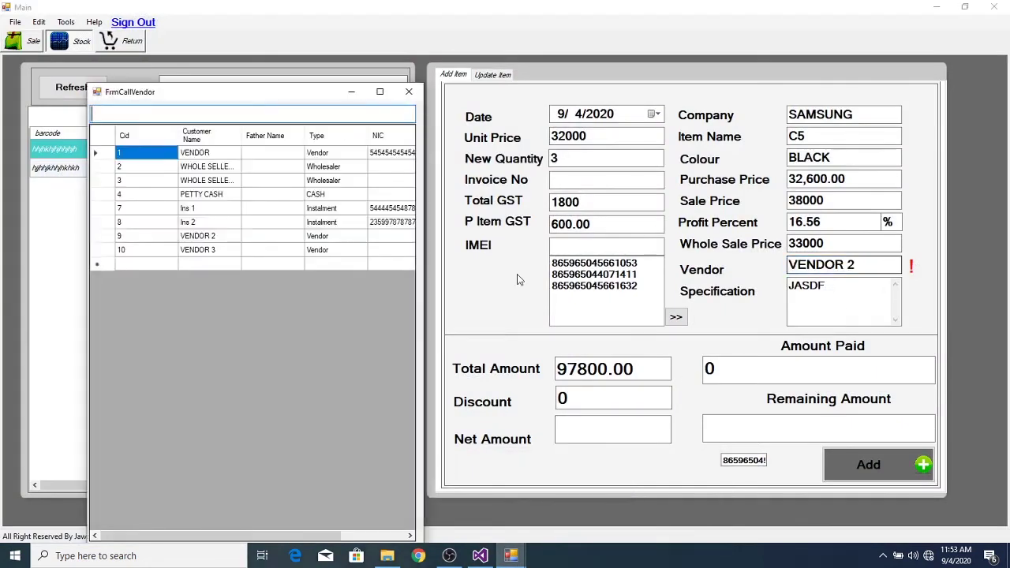
double_click(197, 250)
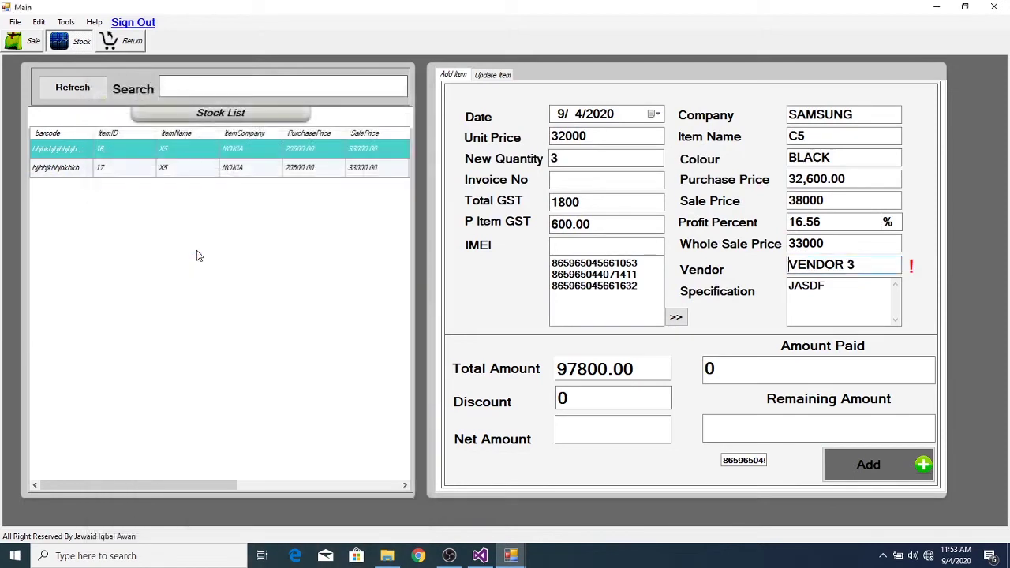
- Enter discount 800 and amount paid 40000, then add the stock entry
click(585, 406)
key(BackSpace)
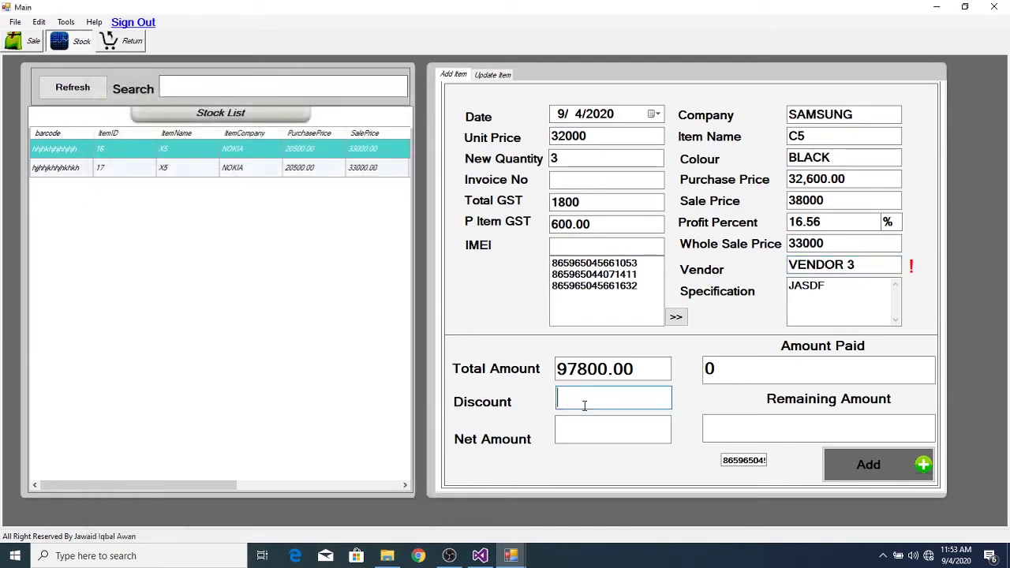
text(800)
key(Tab)
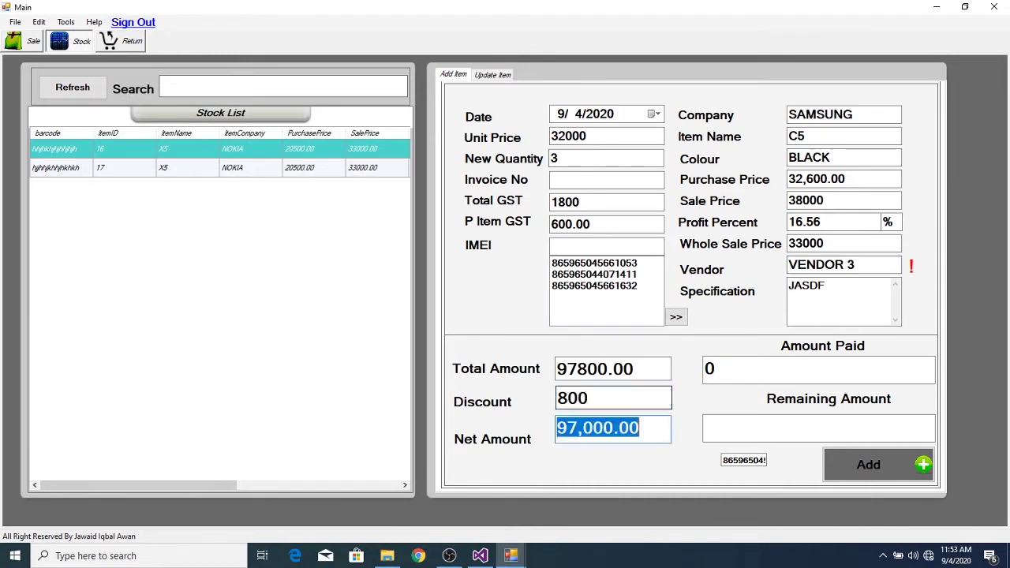
key(Tab)
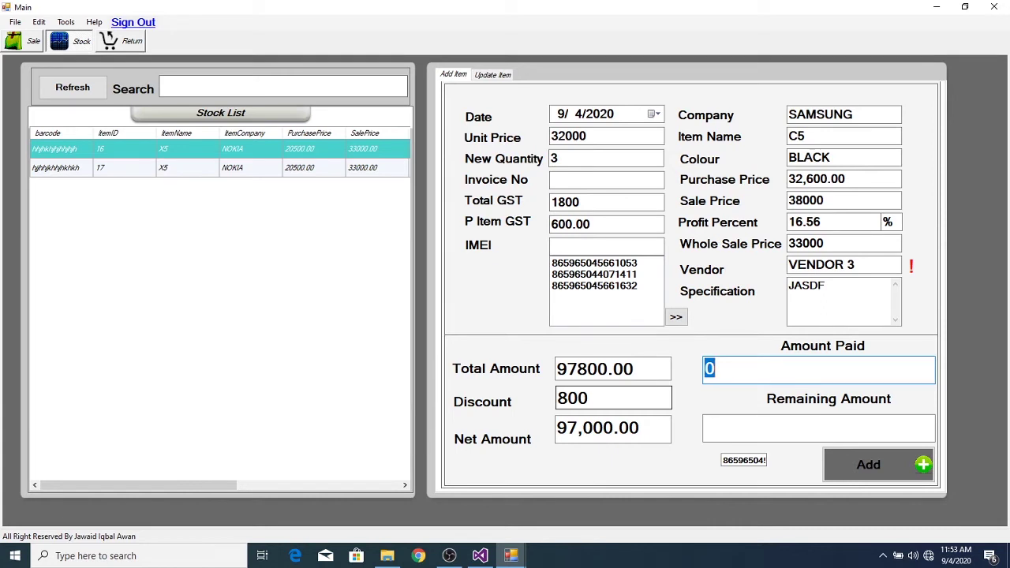
text(40000)
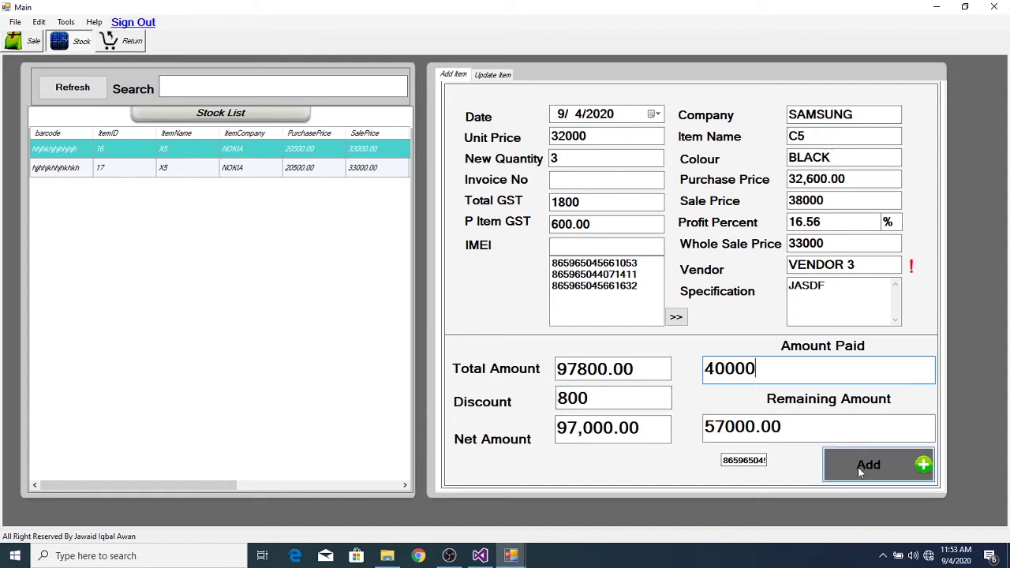
click(858, 466)
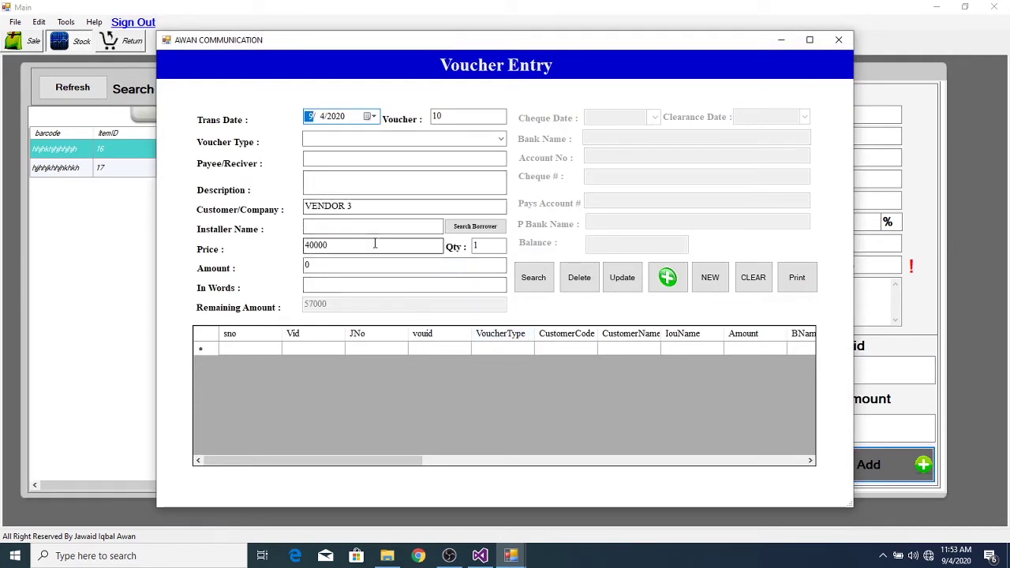
- Save a CASH PAYMENT VOUCHER for the 40000 payment, then close Voucher Entry
click(500, 139)
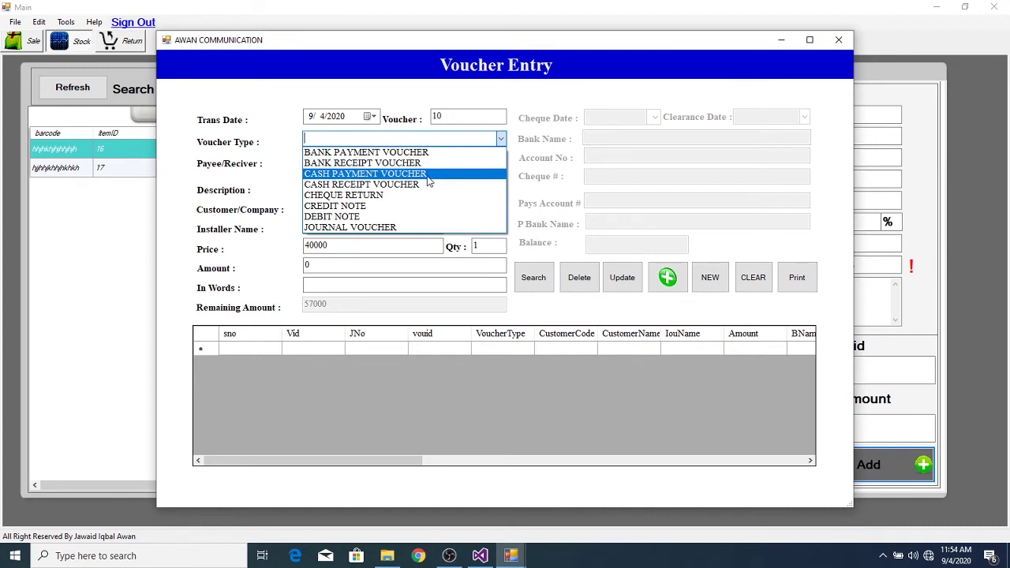
click(428, 181)
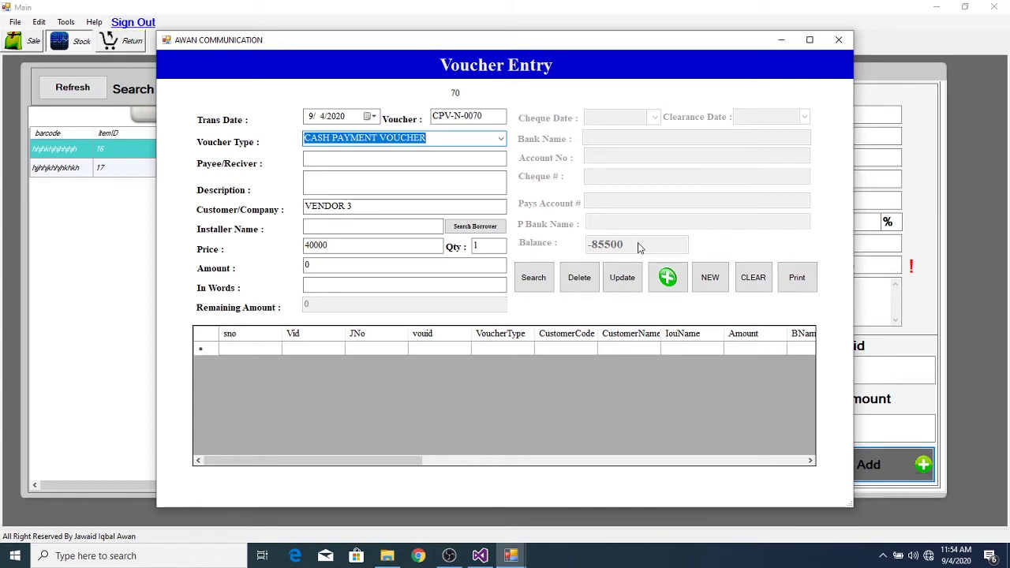
key(Tab)
key(Tab)
key(Tab)
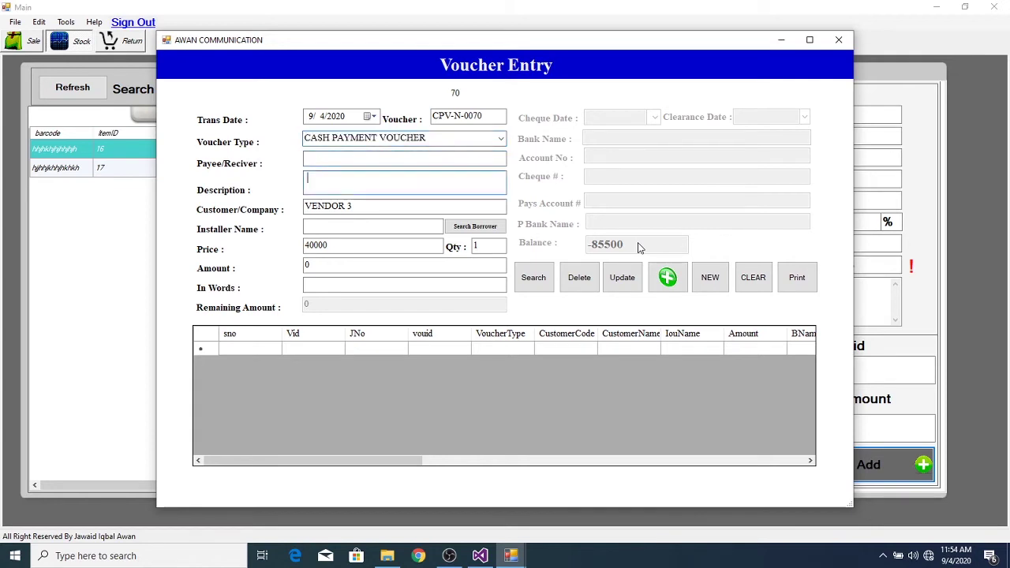
key(Tab)
key(Tab)
key(Tab)
key(Tab)
key(Tab)
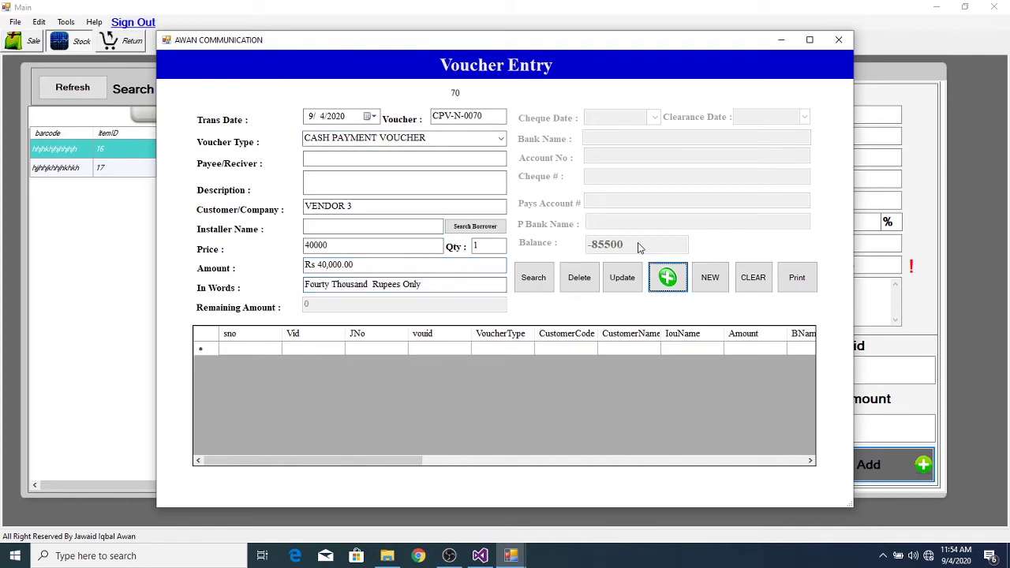
key(Return)
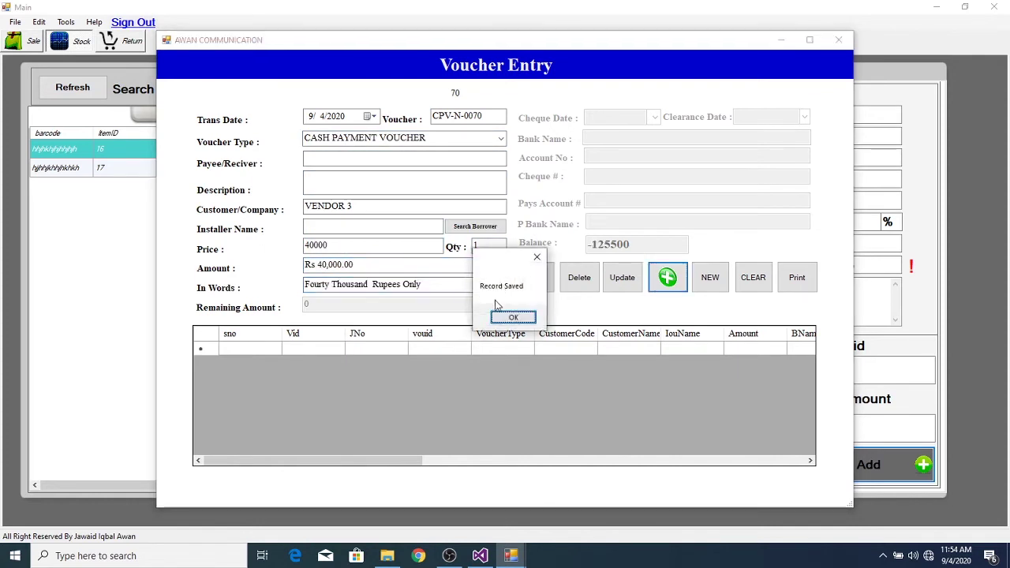
click(509, 318)
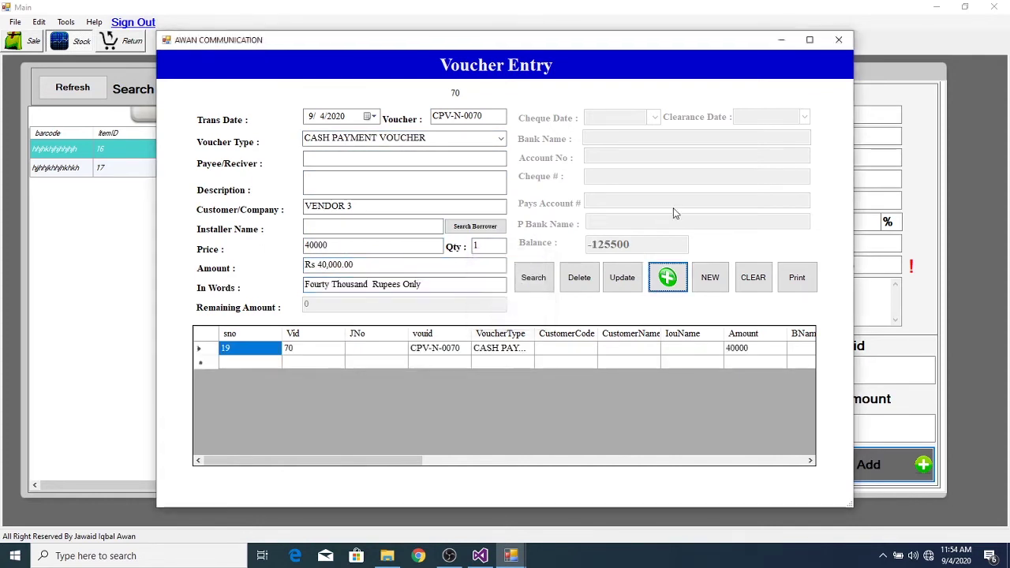
click(839, 41)
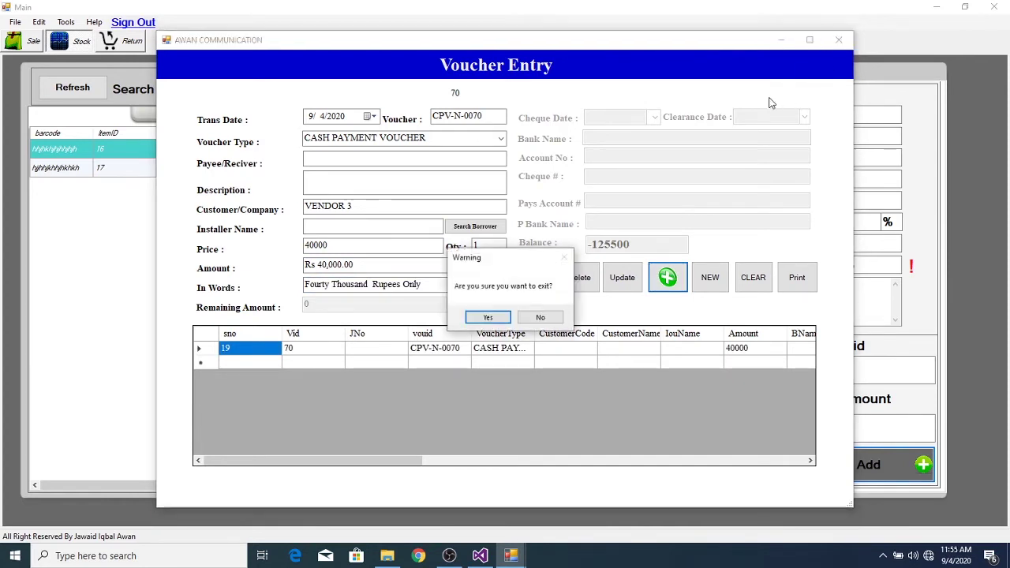
click(487, 318)
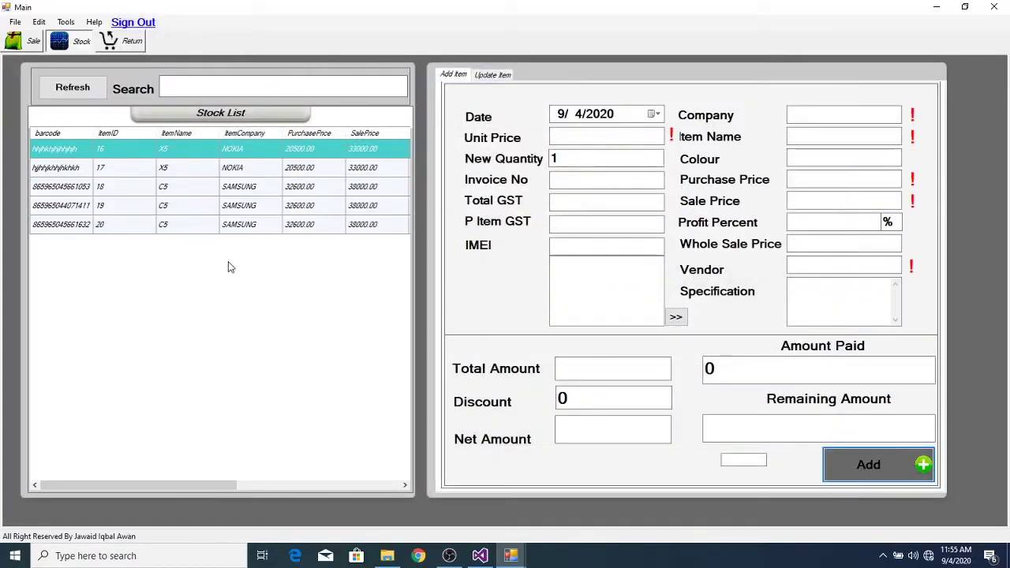
- From the Admin window, generate the General Ledger for account VENDOR 3
click(512, 556)
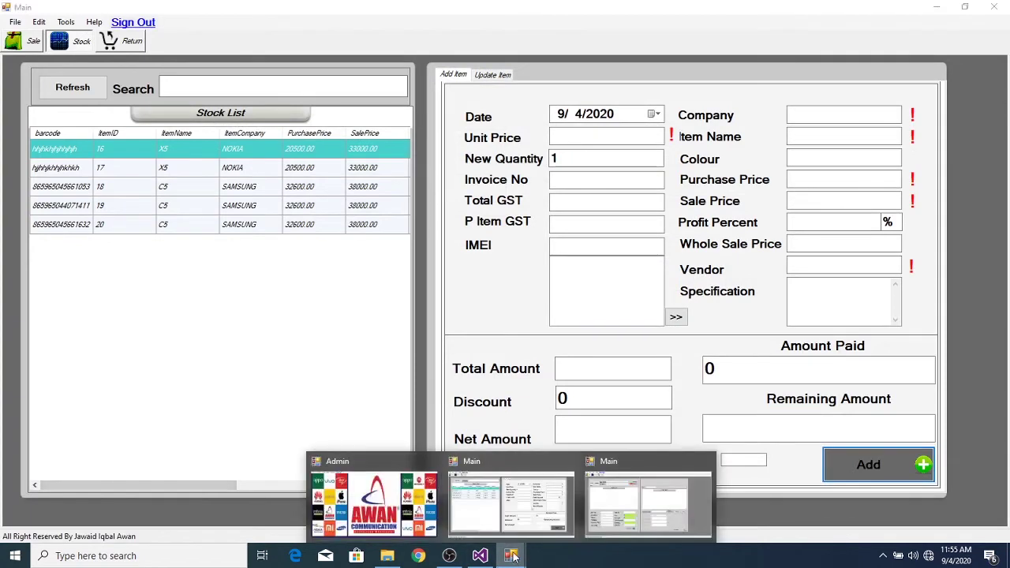
click(342, 495)
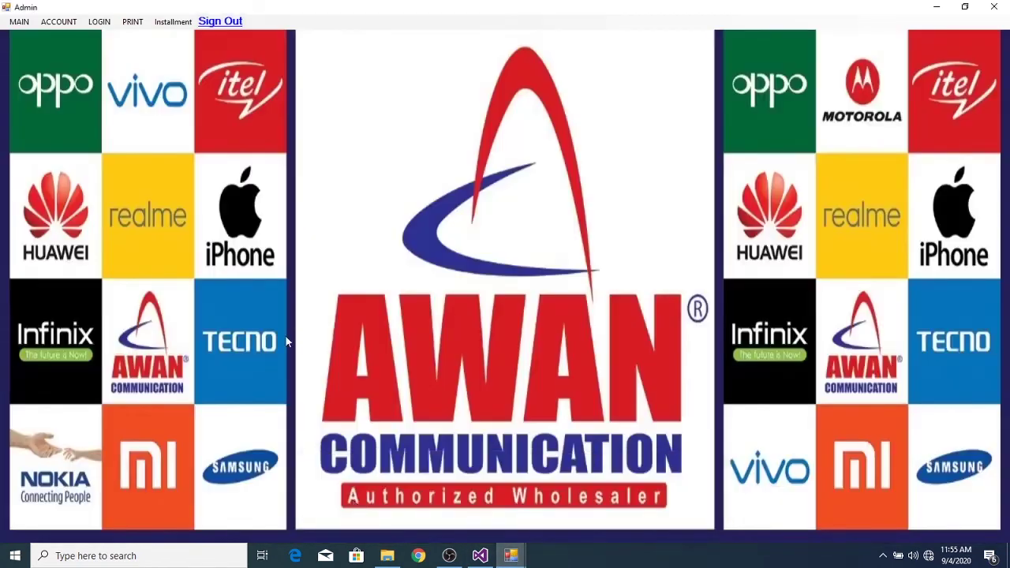
click(57, 22)
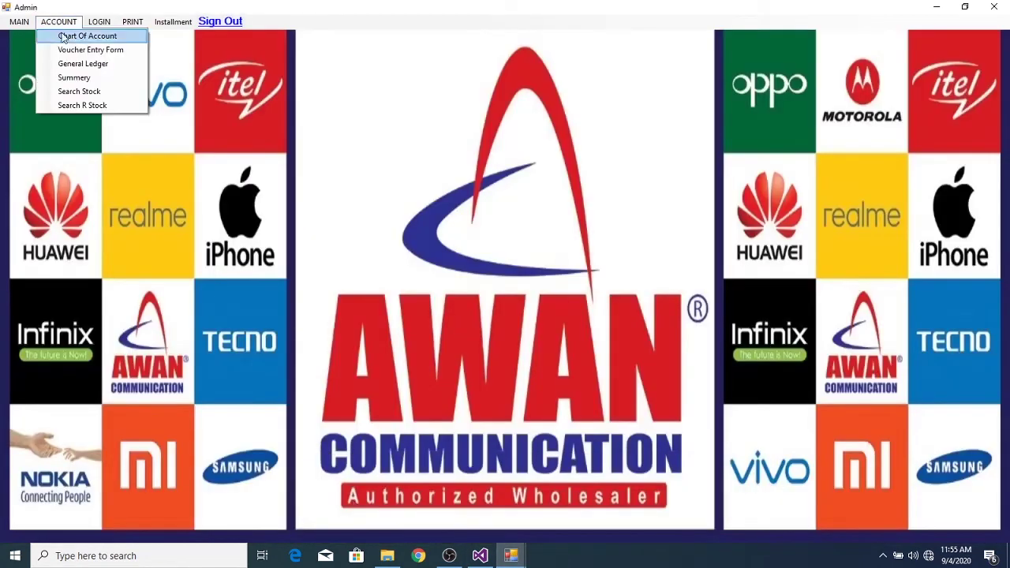
click(87, 63)
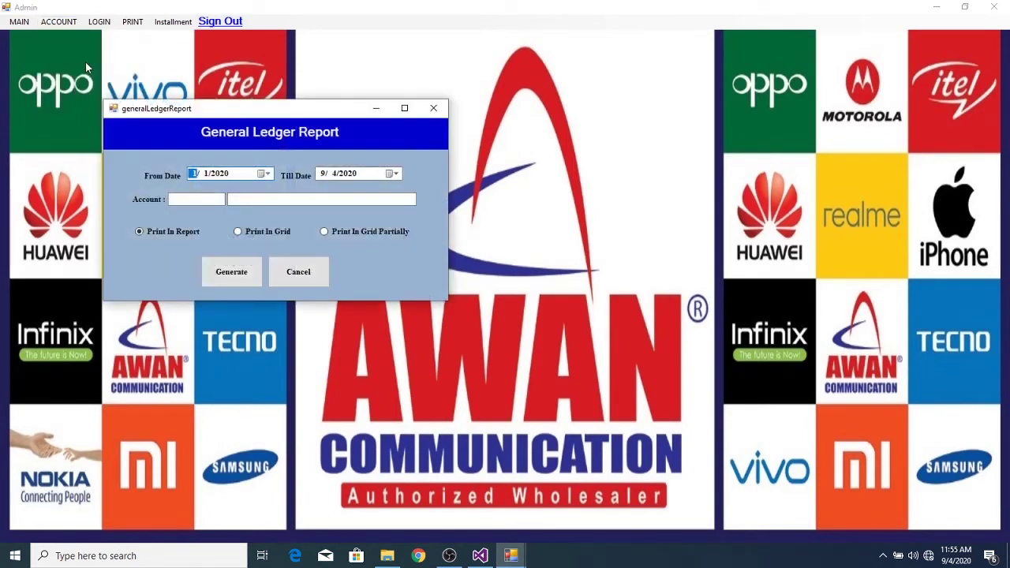
click(315, 200)
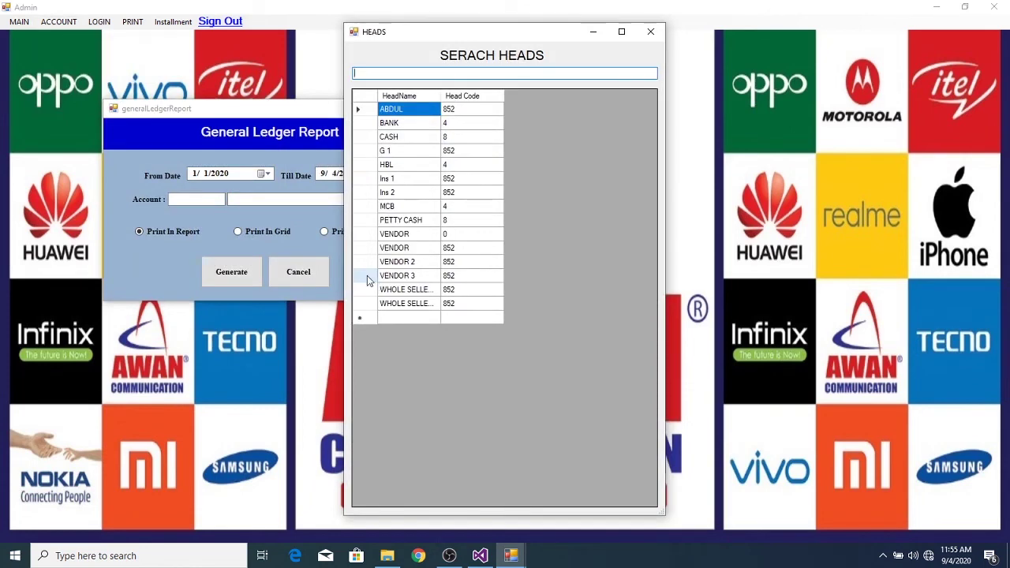
double_click(369, 278)
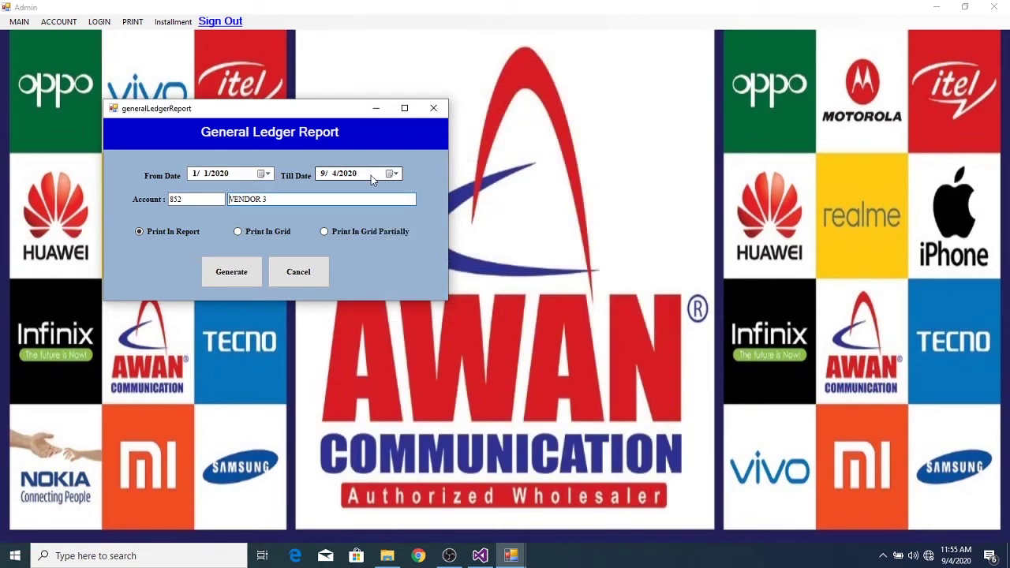
click(249, 276)
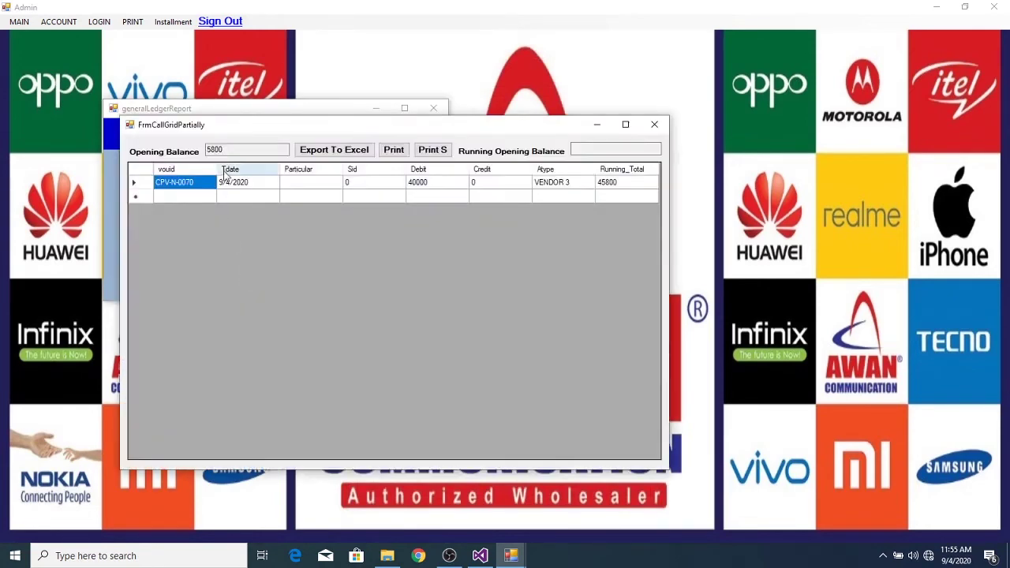
- Print the VENDOR 3 ledger as a Statement of Account report
click(233, 151)
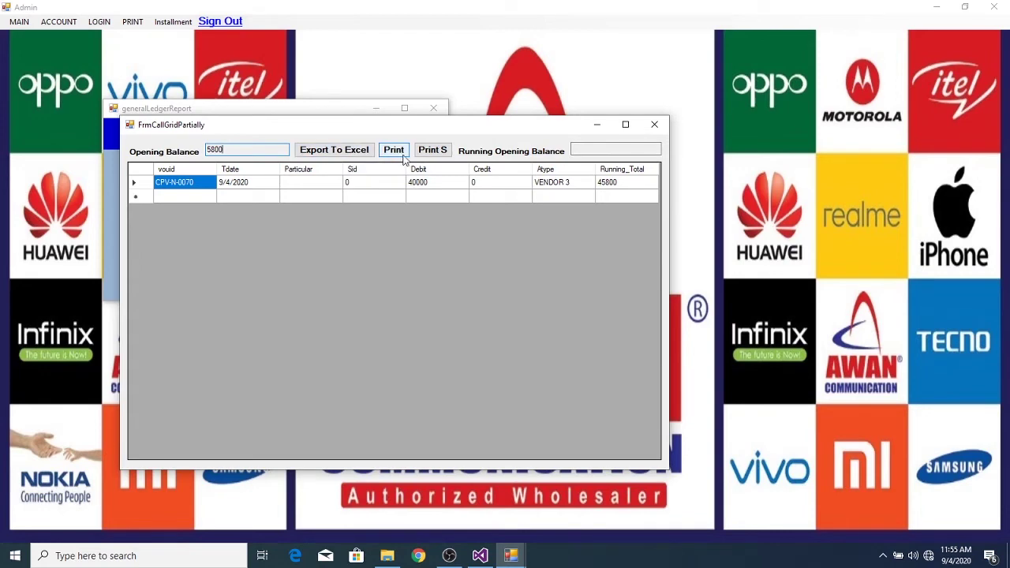
click(401, 154)
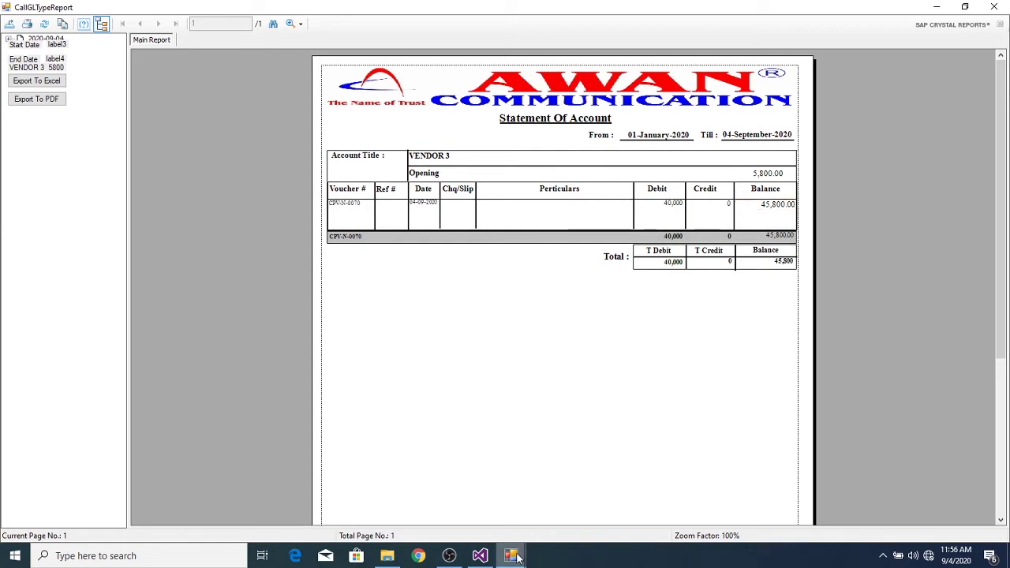
- After reviewing the VENDOR 3 statement, switch back to the Admin home screen
mouse_move(516, 558)
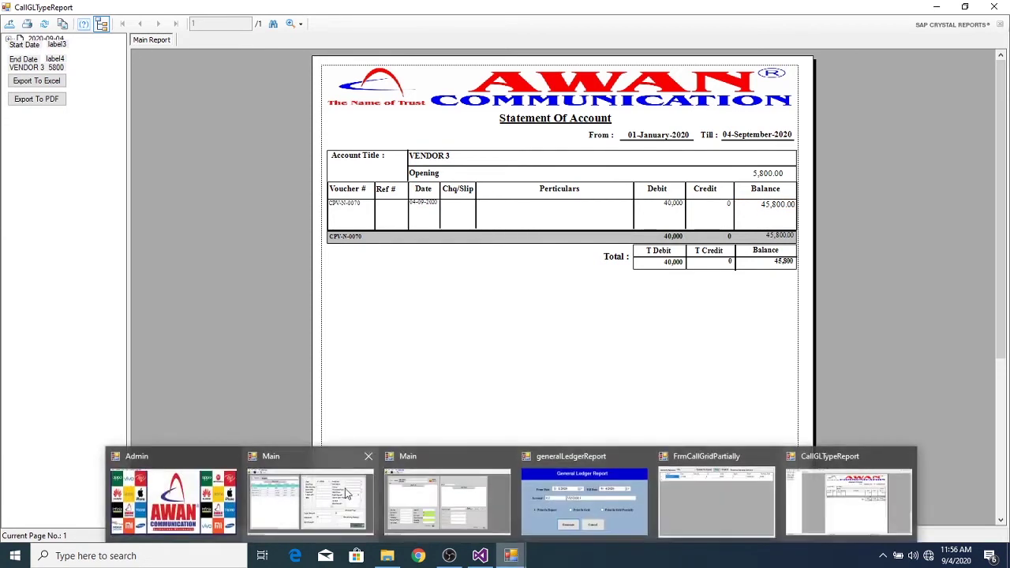
mouse_move(342, 506)
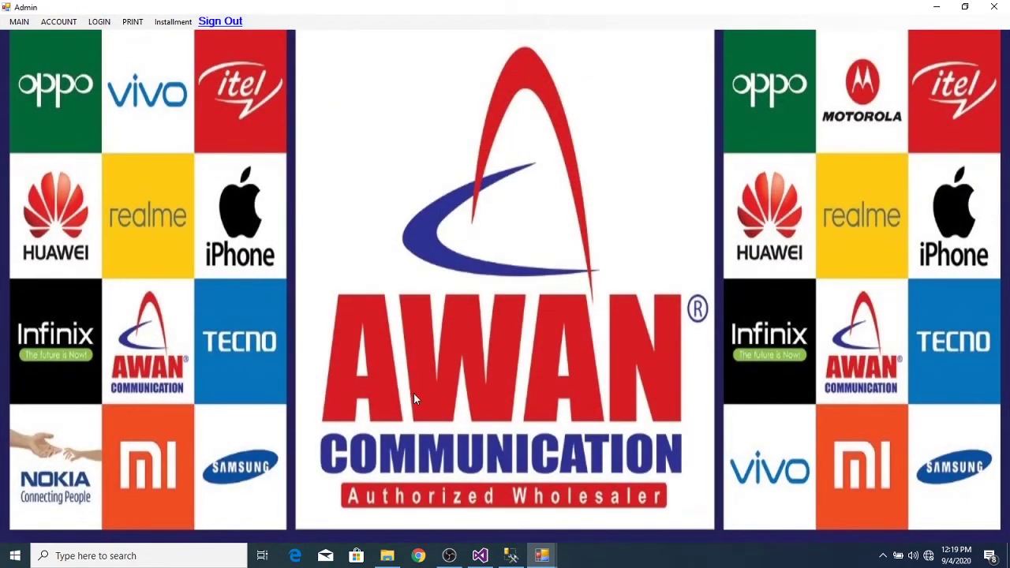
- Close the Voucher Entry window, confirming Yes to exit
mouse_move(545, 562)
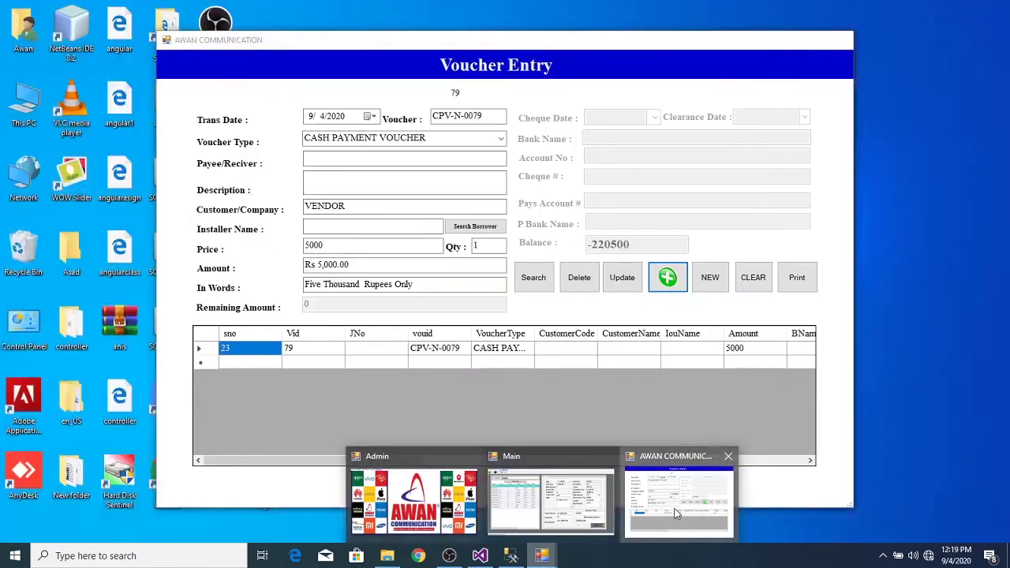
click(674, 508)
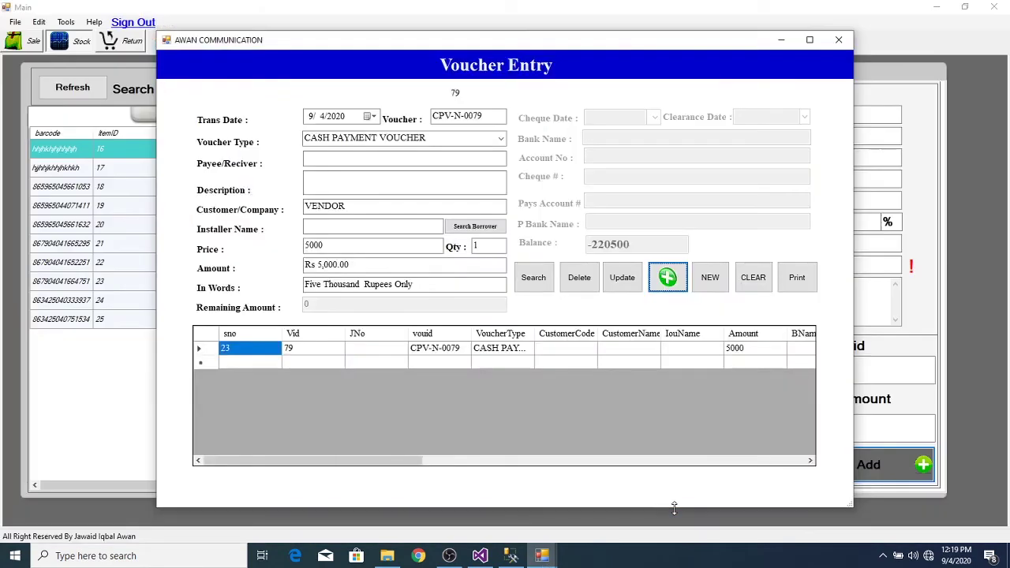
click(839, 39)
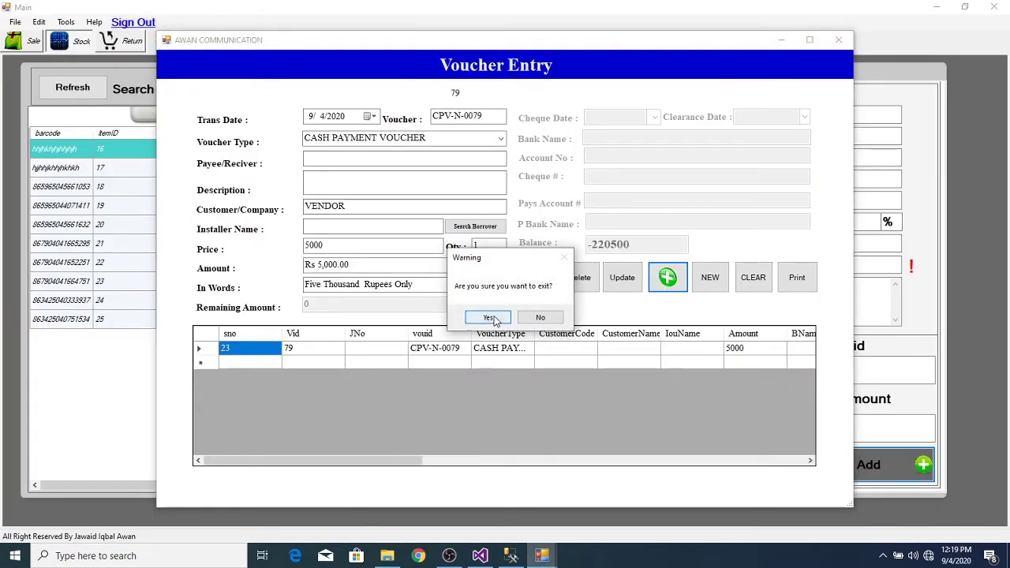
click(488, 317)
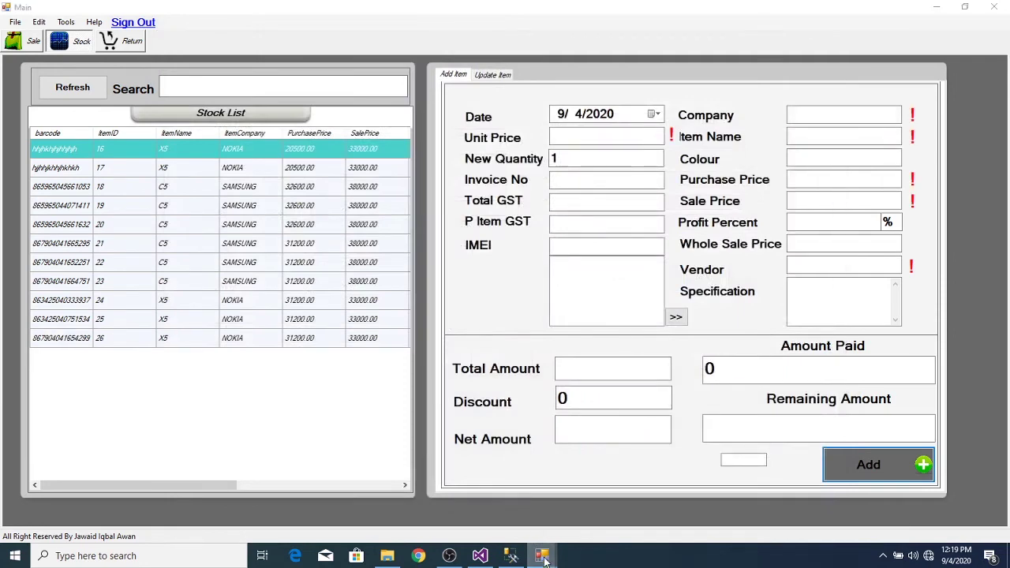
- Generate the General Ledger for the VENDOR account head from 1/1/2020 to 9/4/2020
mouse_move(543, 556)
click(446, 498)
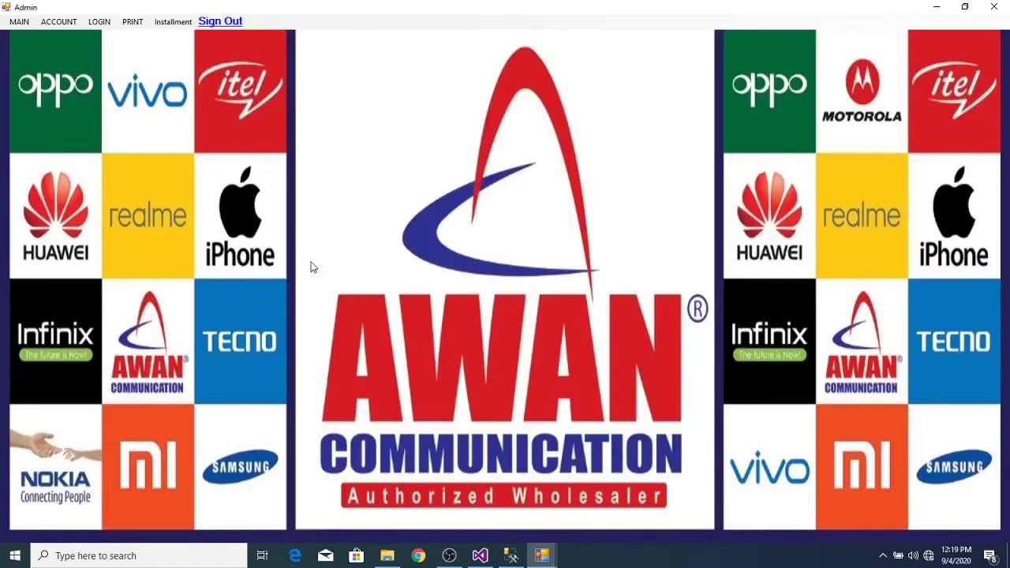
click(57, 28)
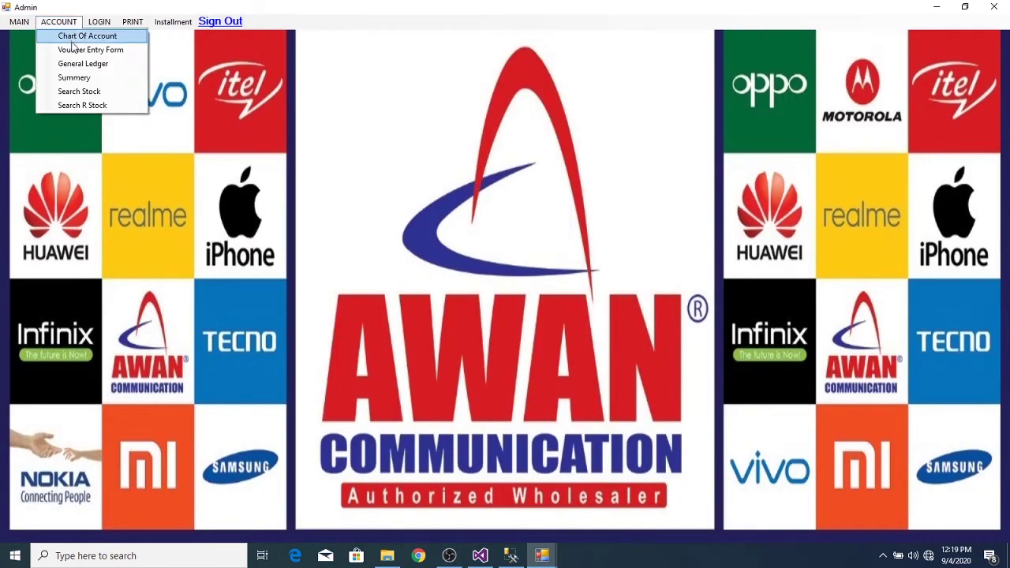
click(75, 67)
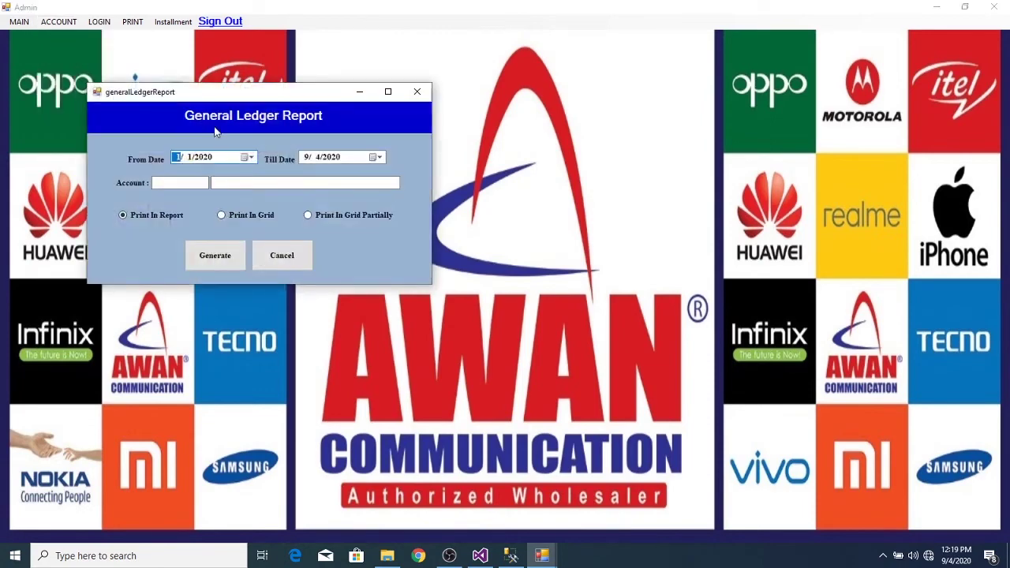
click(236, 180)
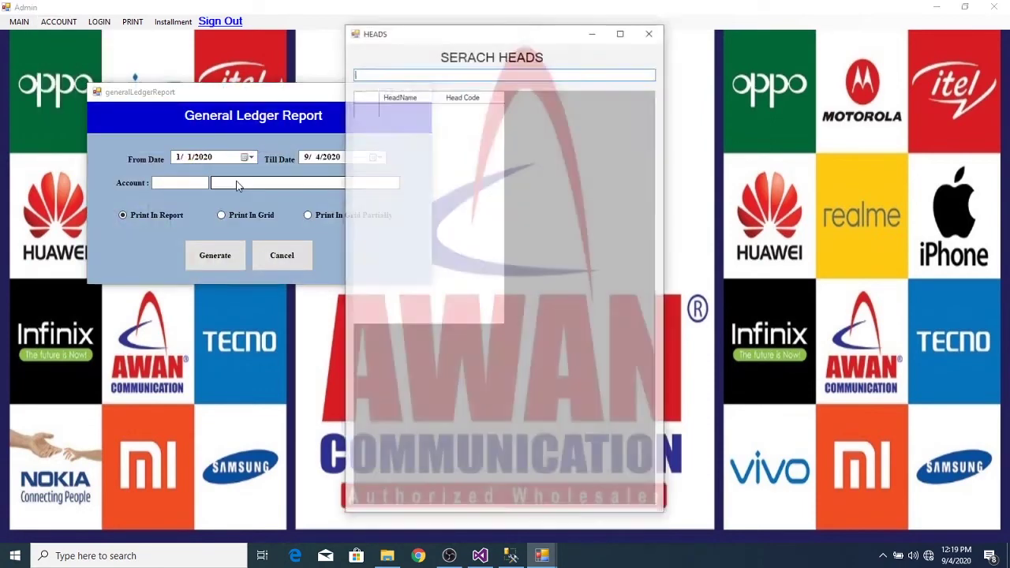
text(v)
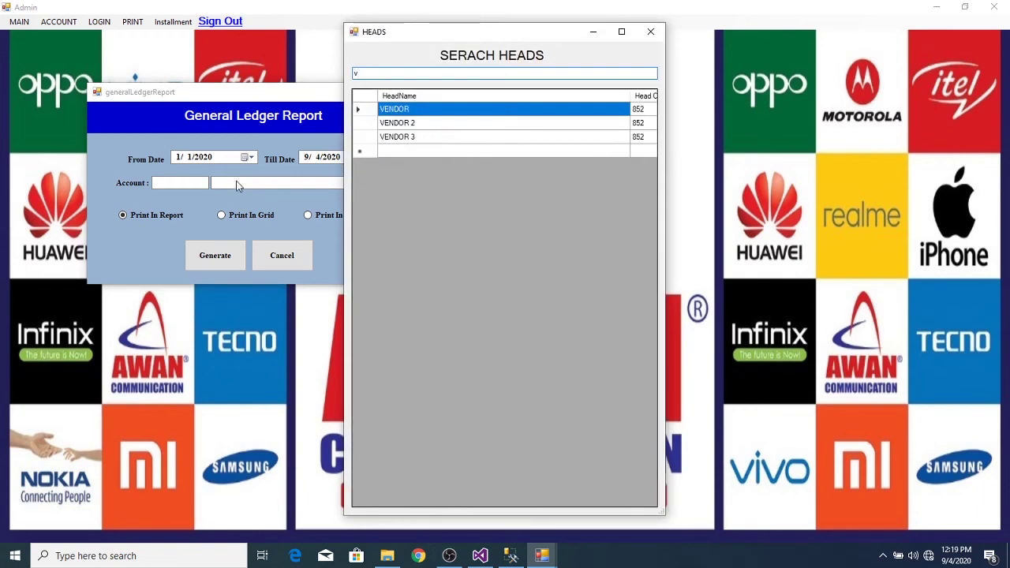
double_click(402, 110)
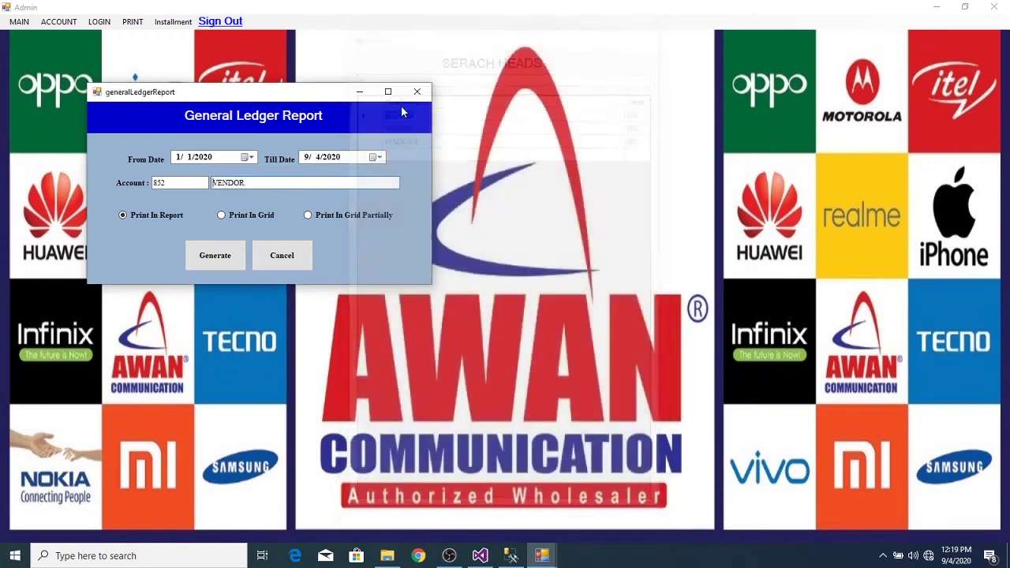
click(214, 255)
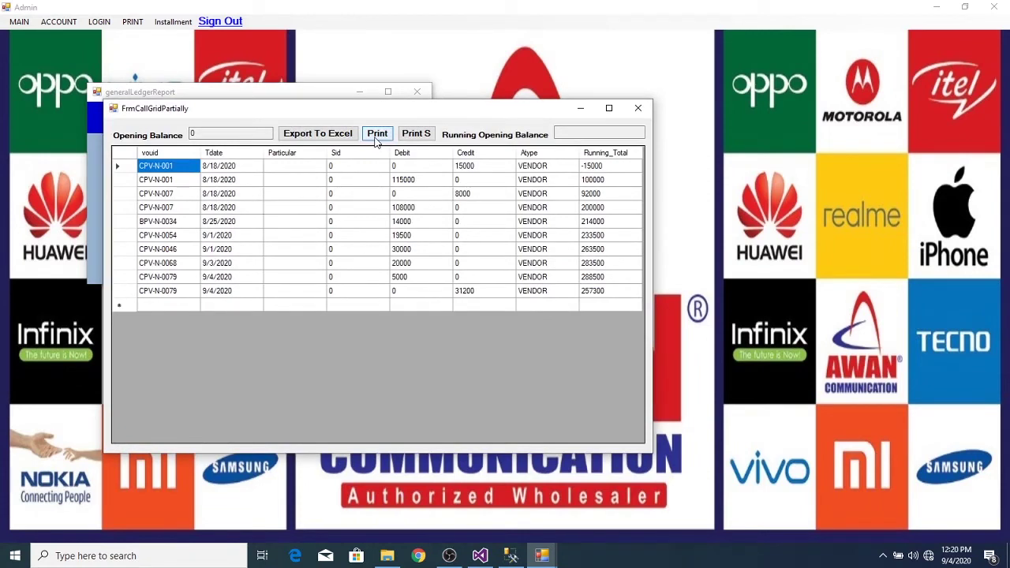
click(213, 133)
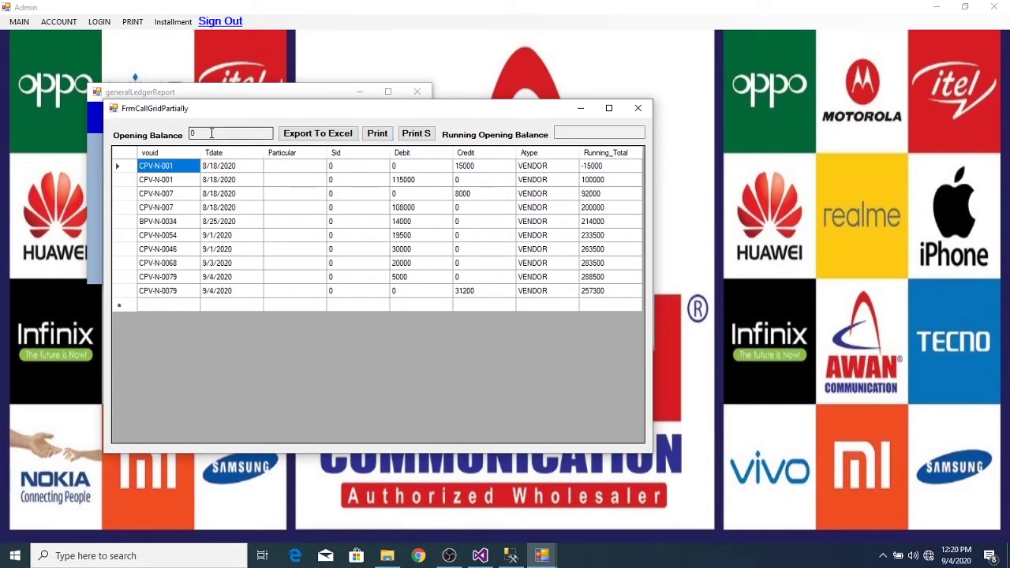
click(379, 134)
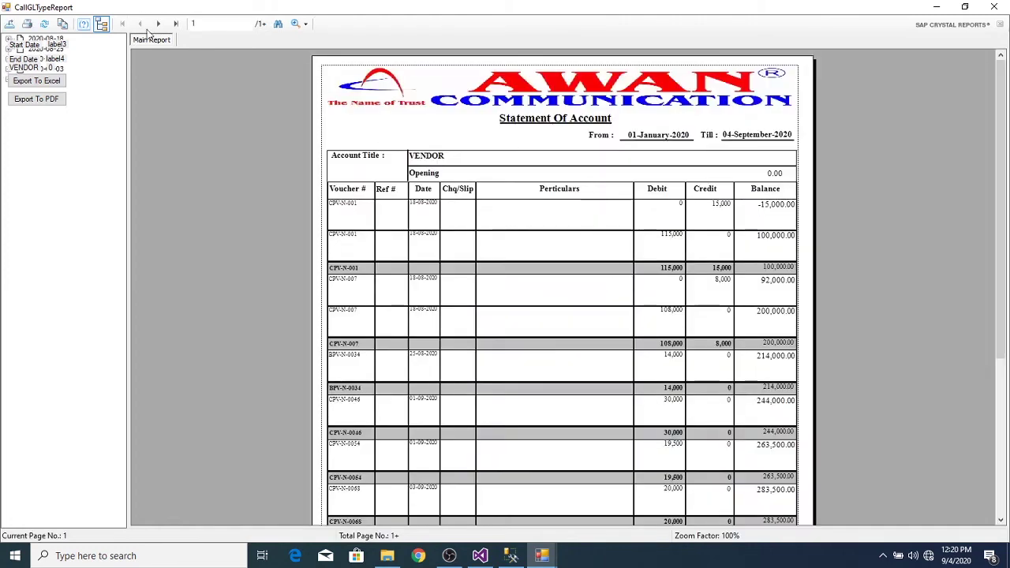
click(177, 30)
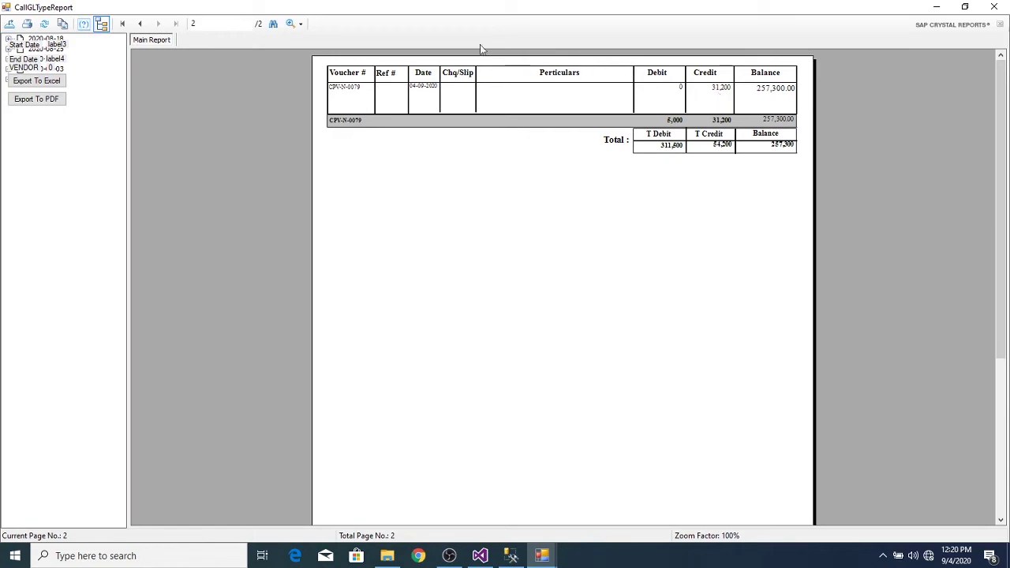
click(139, 23)
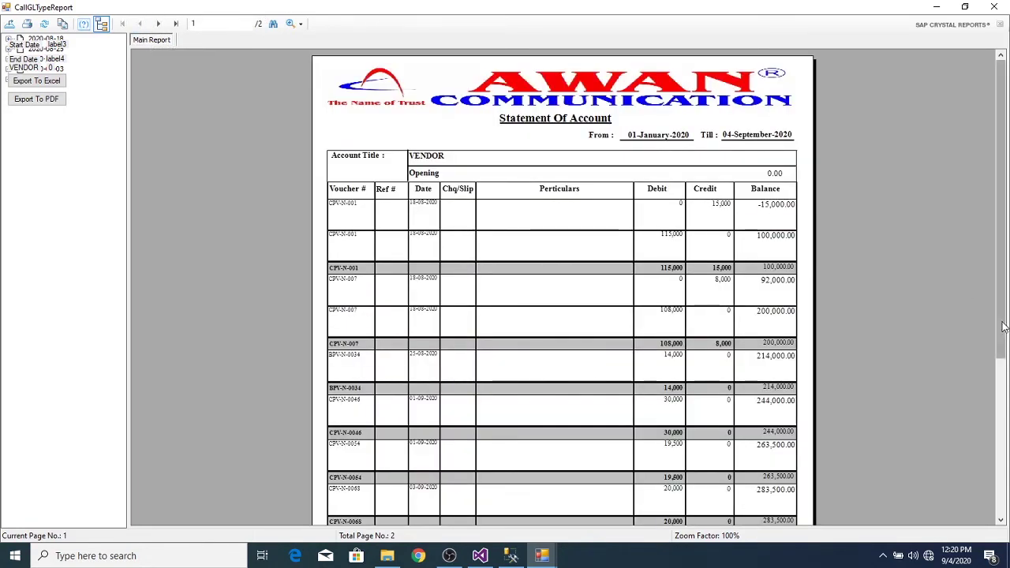
drag(1007, 327, 1007, 426)
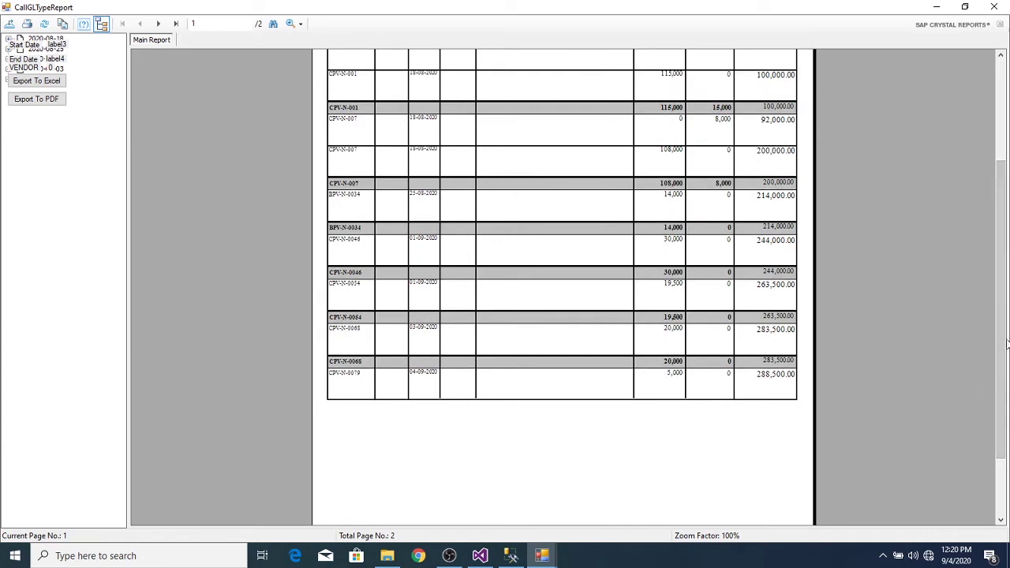
drag(1007, 344, 1007, 307)
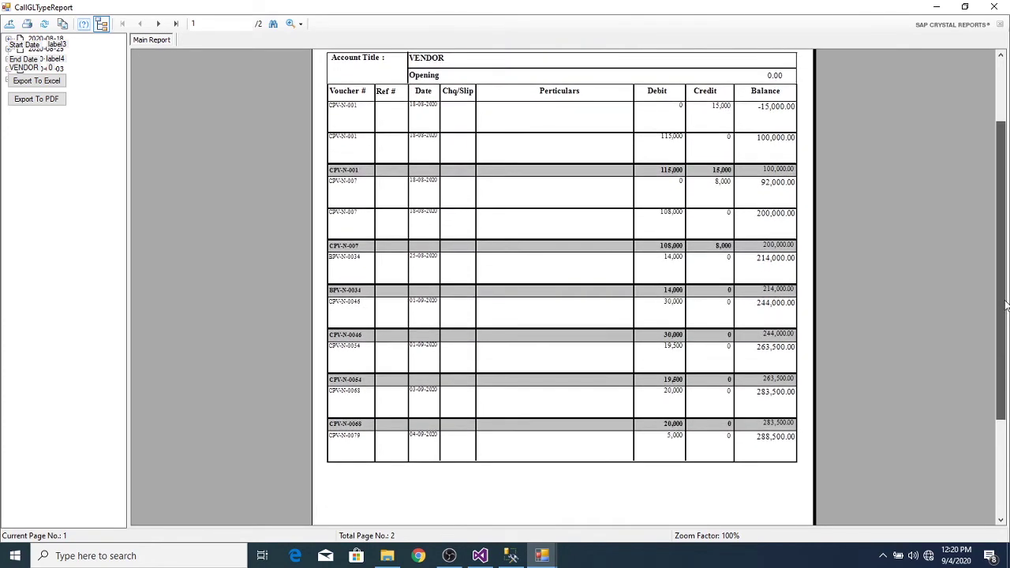
click(674, 442)
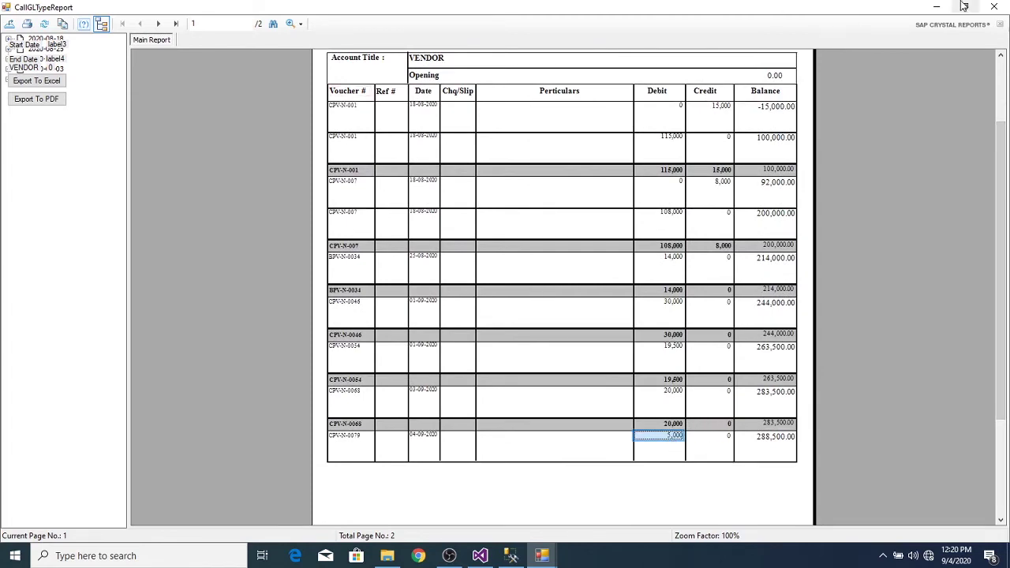
click(1007, 5)
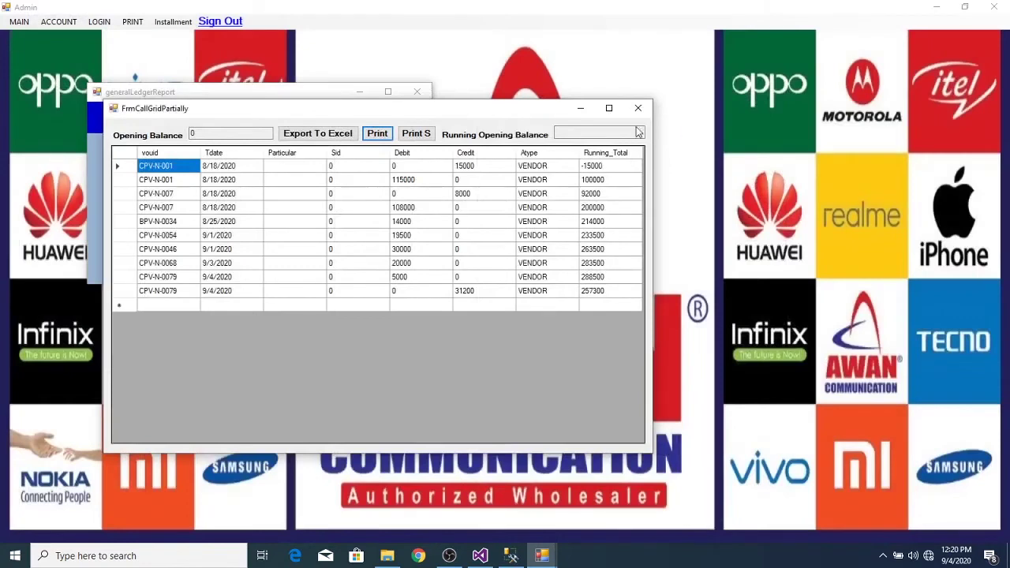
- Regenerate the VENDOR ledger with From Date set to 9/4/2020, covering that single day
click(638, 108)
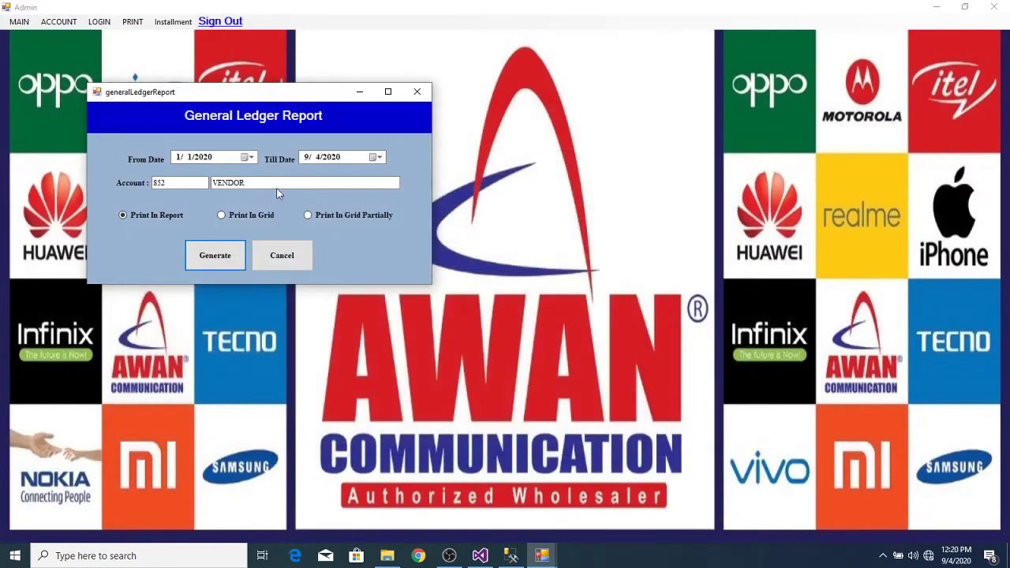
click(249, 158)
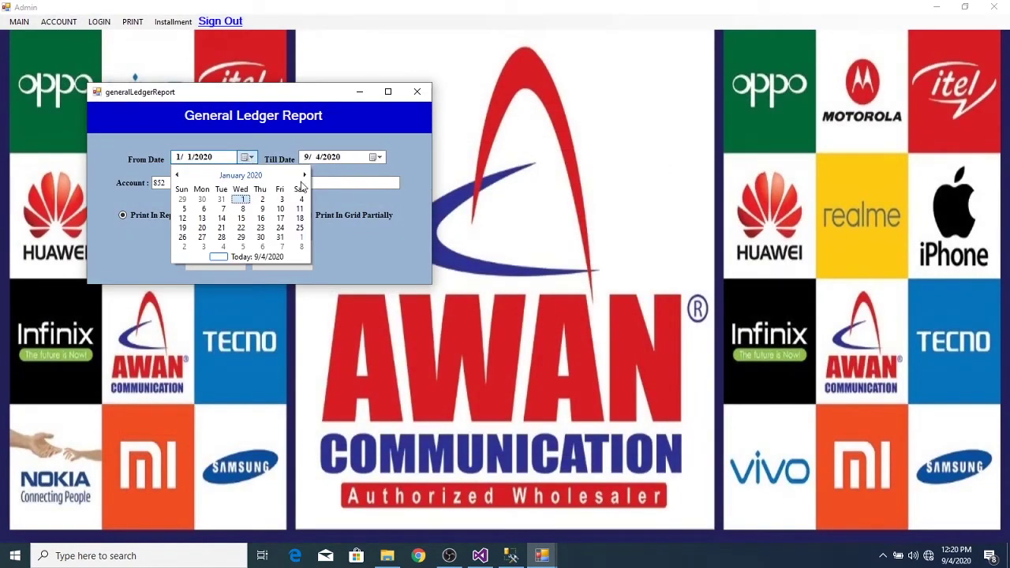
click(305, 174)
click(305, 174)
click(305, 175)
click(301, 181)
click(301, 181)
click(301, 180)
click(301, 181)
click(301, 181)
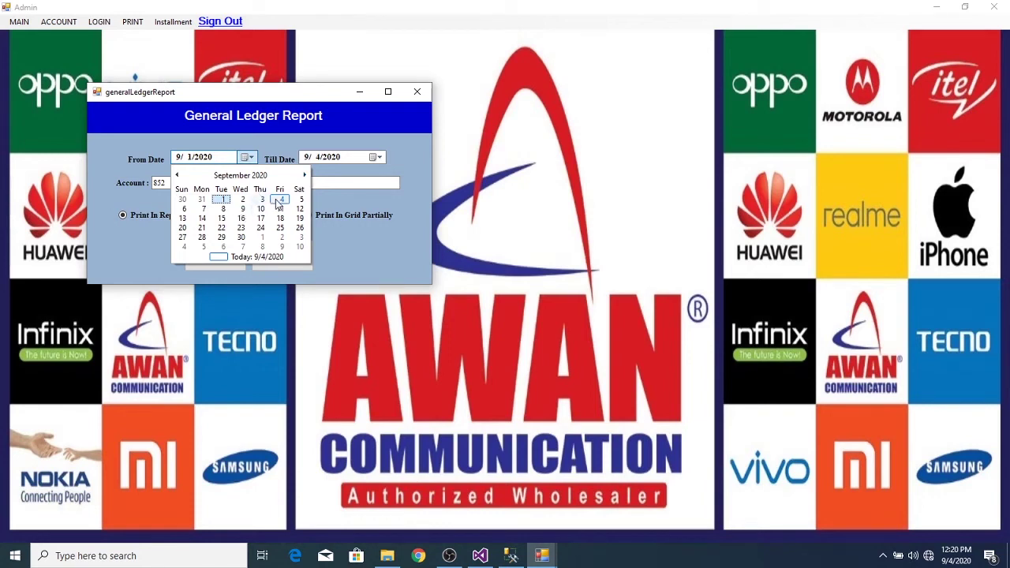
click(279, 199)
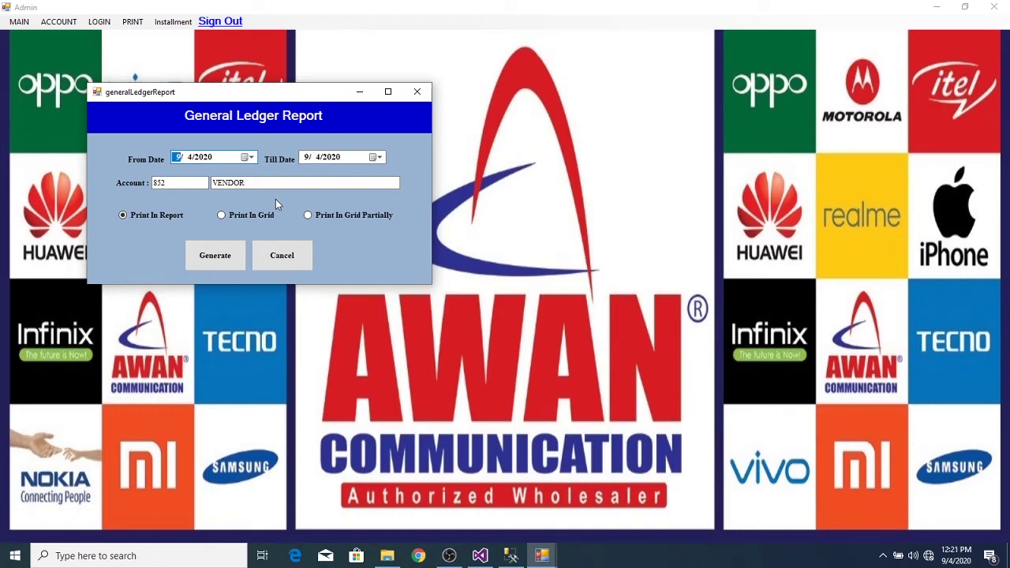
click(223, 262)
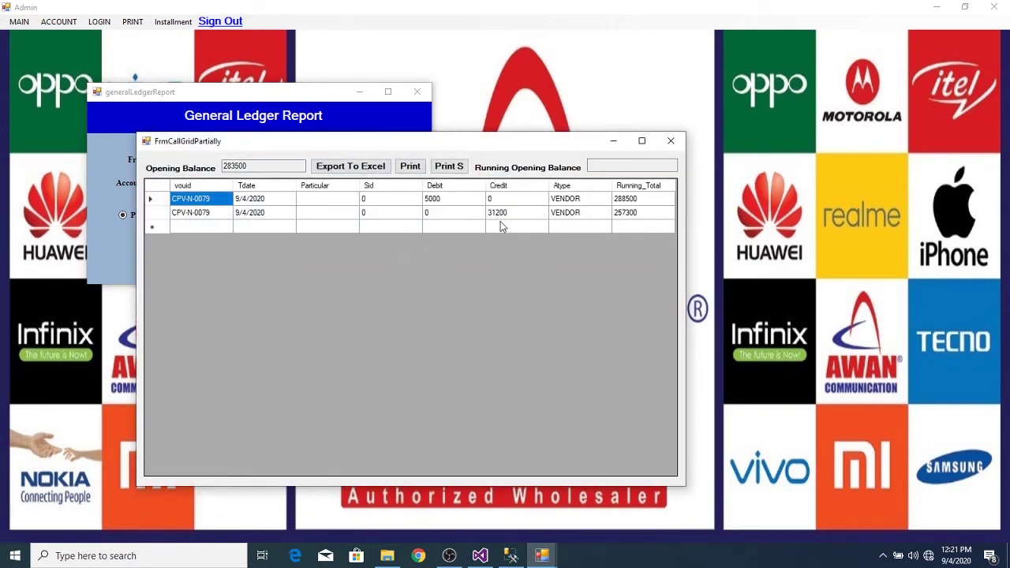
- View the one-day VENDOR ledger as a printed statement, then close it and the ledger grid
click(259, 170)
click(411, 167)
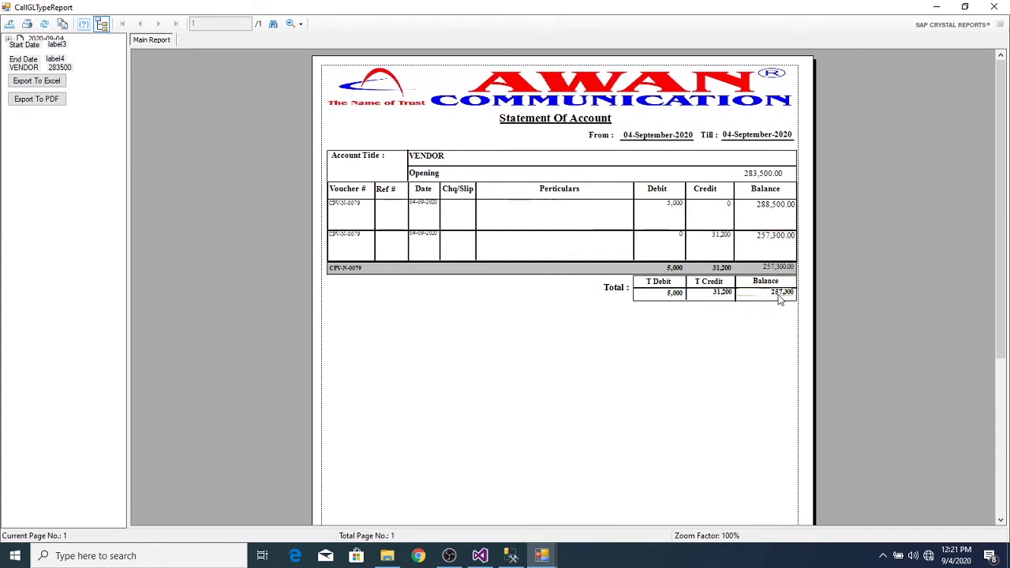
click(996, 9)
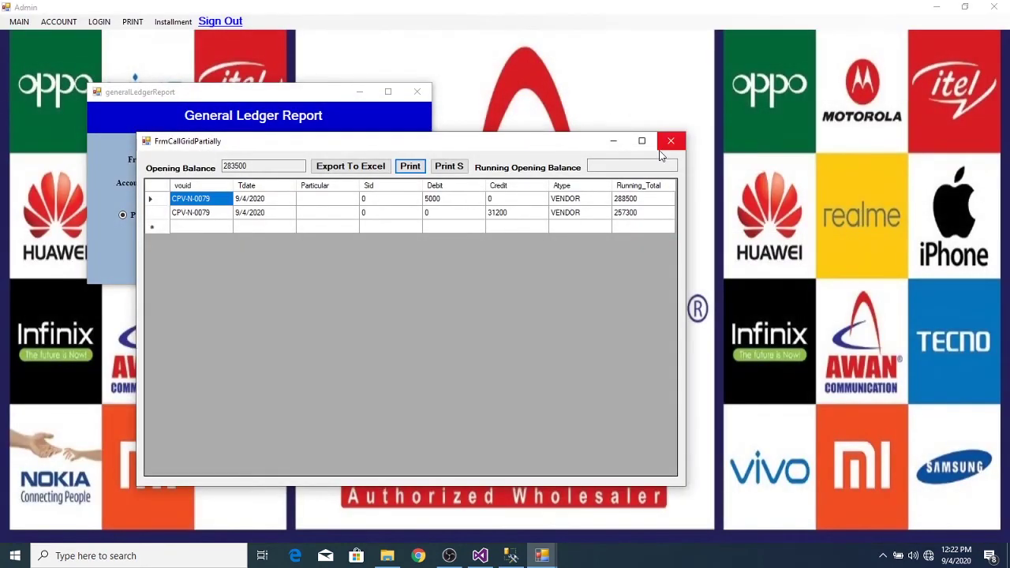
click(670, 142)
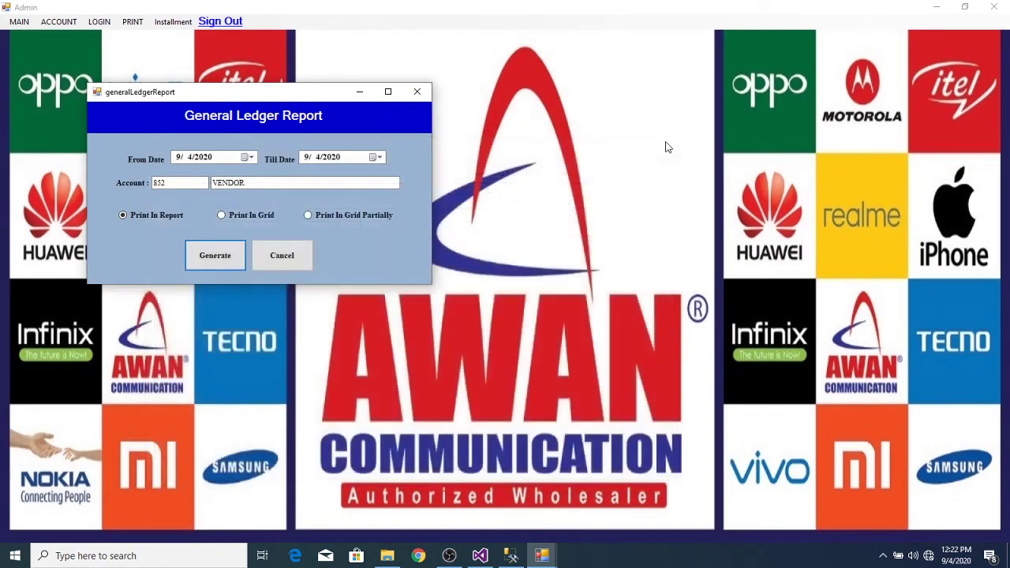
- Generate the 9/4/2020 PETTY CASH ledger partially in grid and view its statement of account
double_click(329, 180)
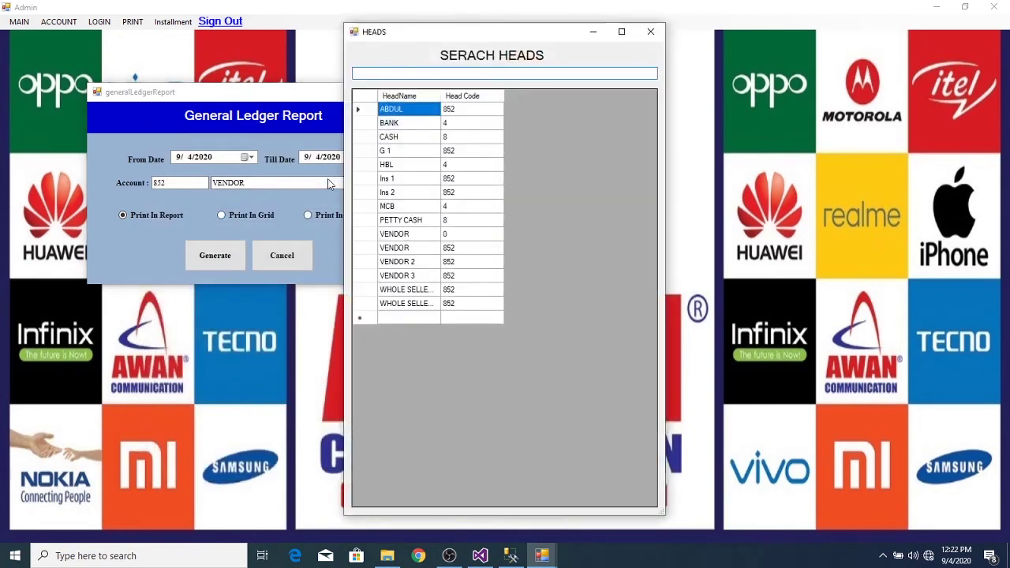
double_click(368, 221)
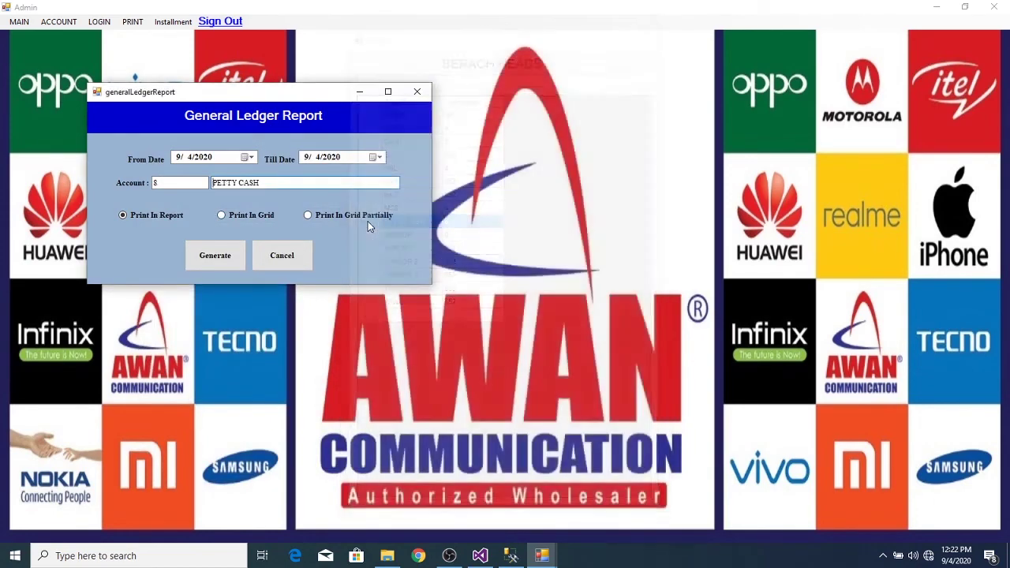
click(232, 254)
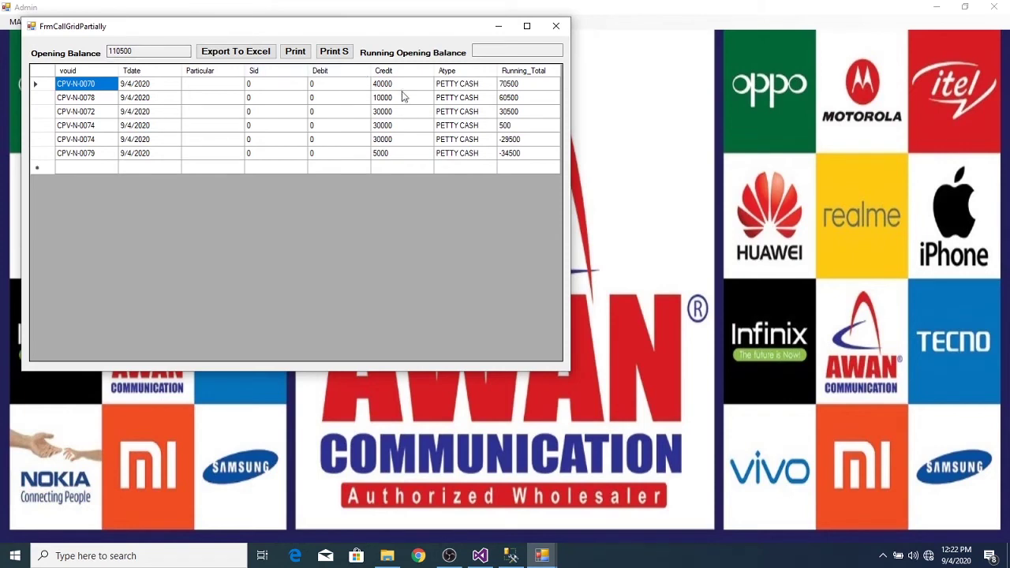
click(304, 56)
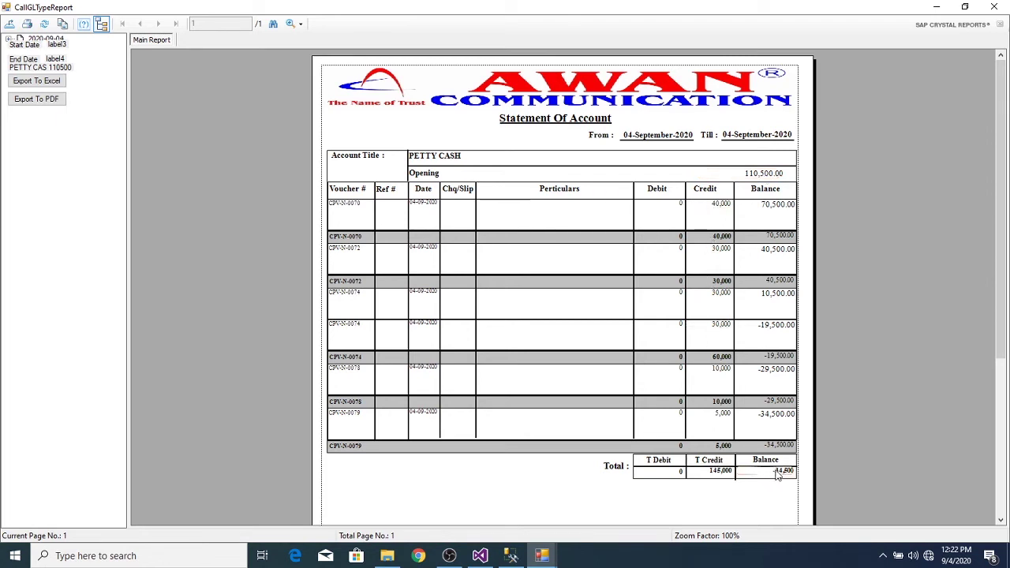
click(994, 7)
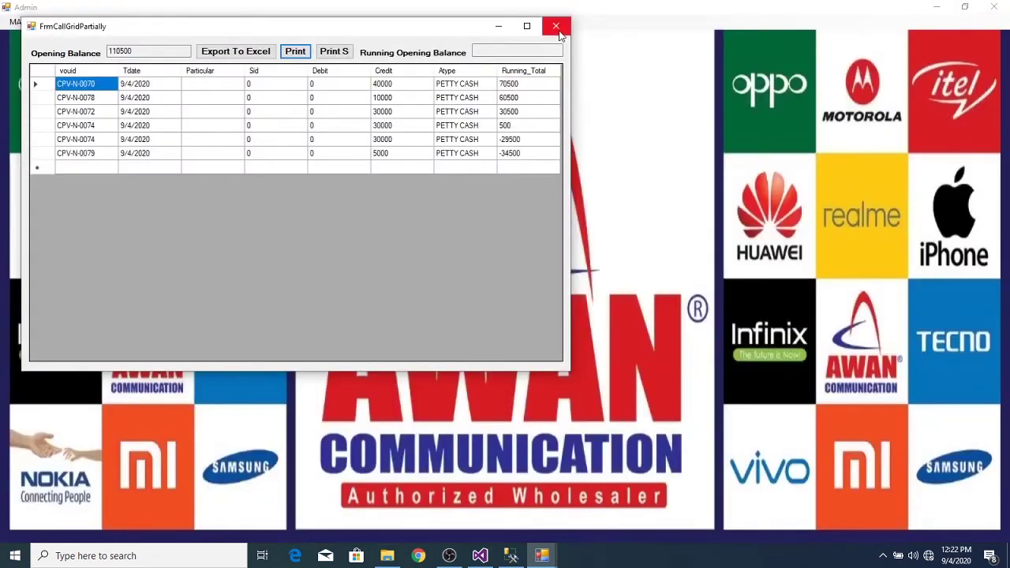
- Close the ledger windows, open the Inventory sale screen and refresh its stock list
click(557, 29)
click(413, 92)
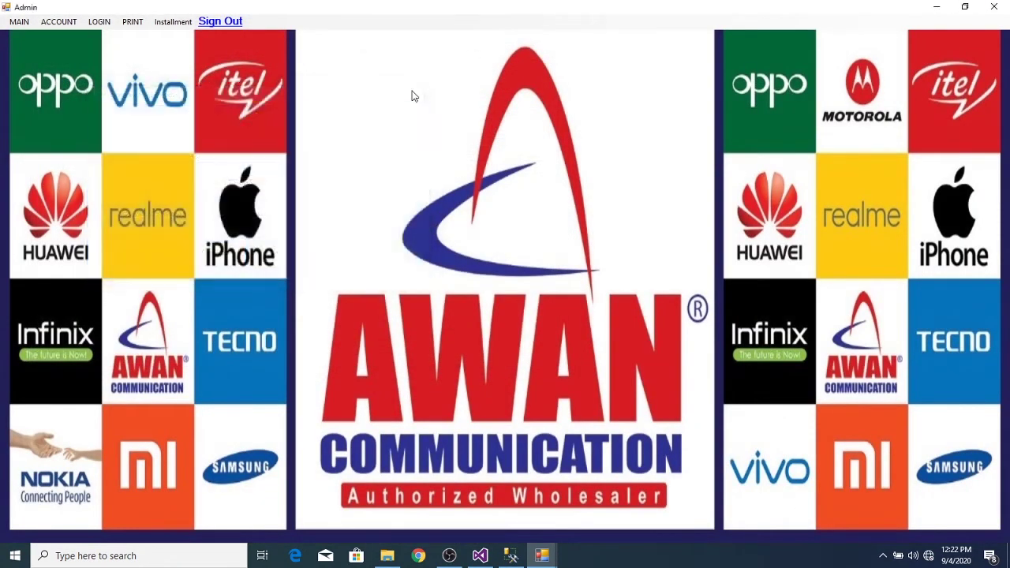
click(21, 26)
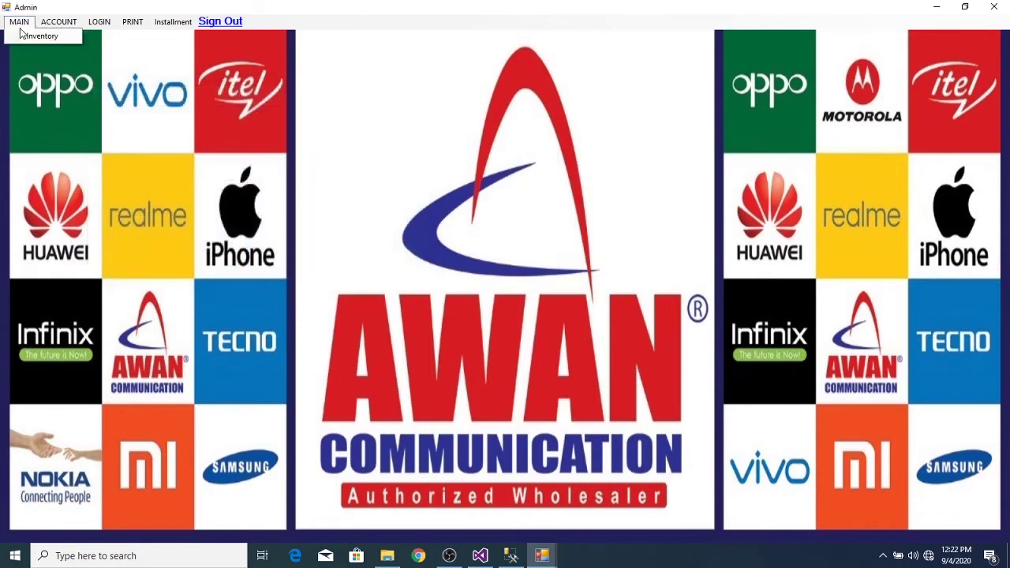
click(29, 38)
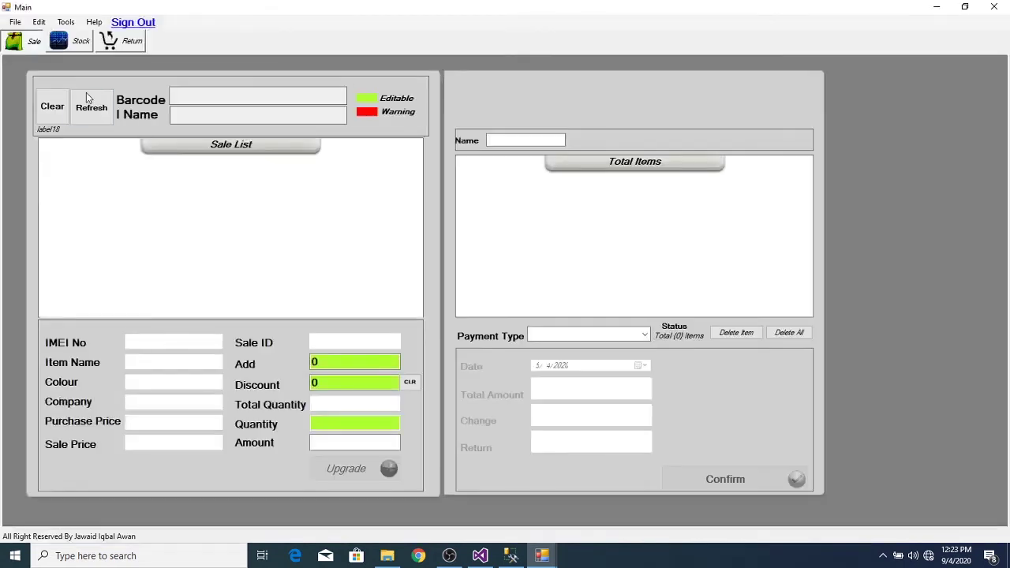
click(87, 95)
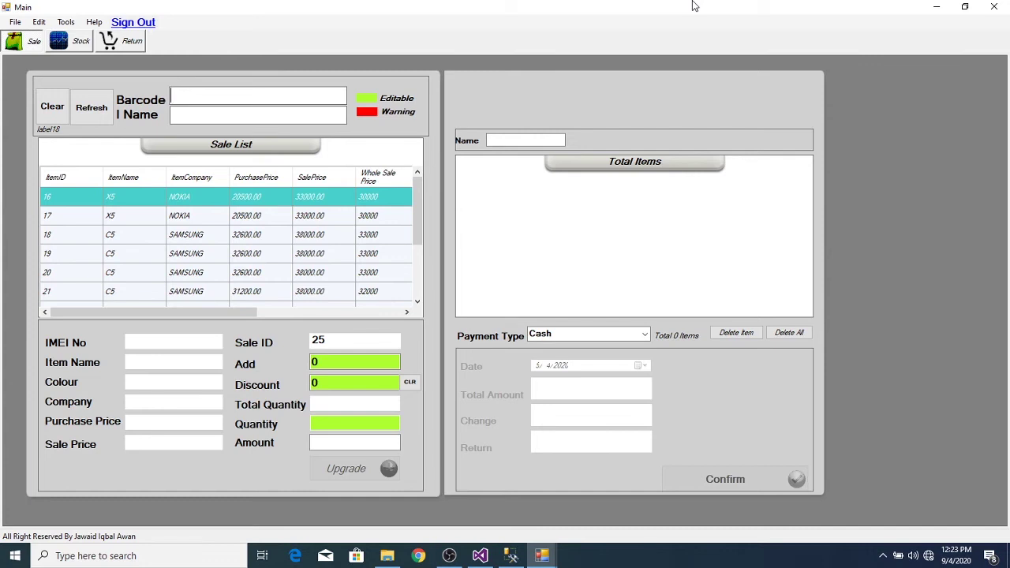
text(865965045661053)
key(Return)
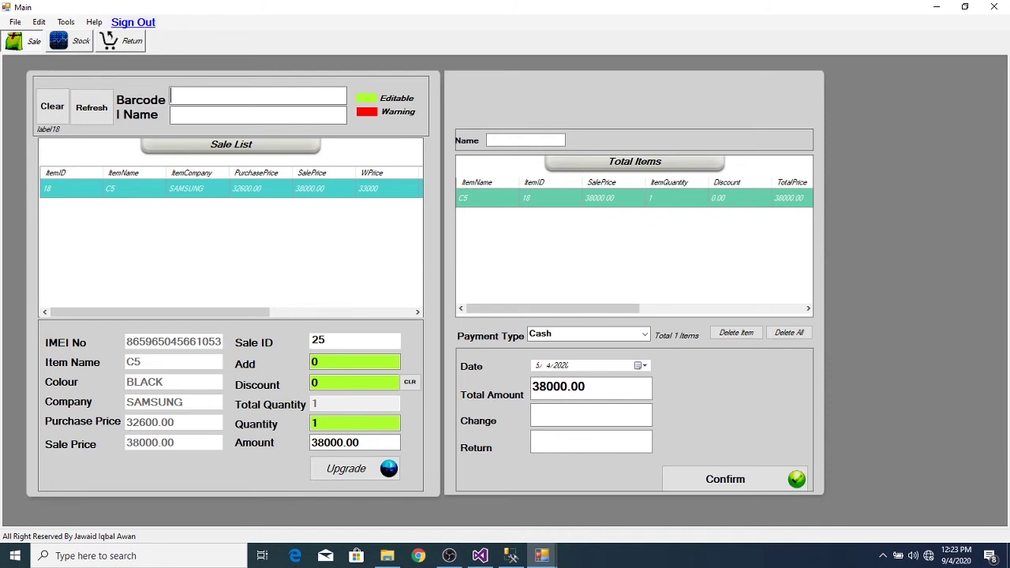
text(86)
key(BackSpace)
key(BackSpace)
text(865965044071411)
key(Return)
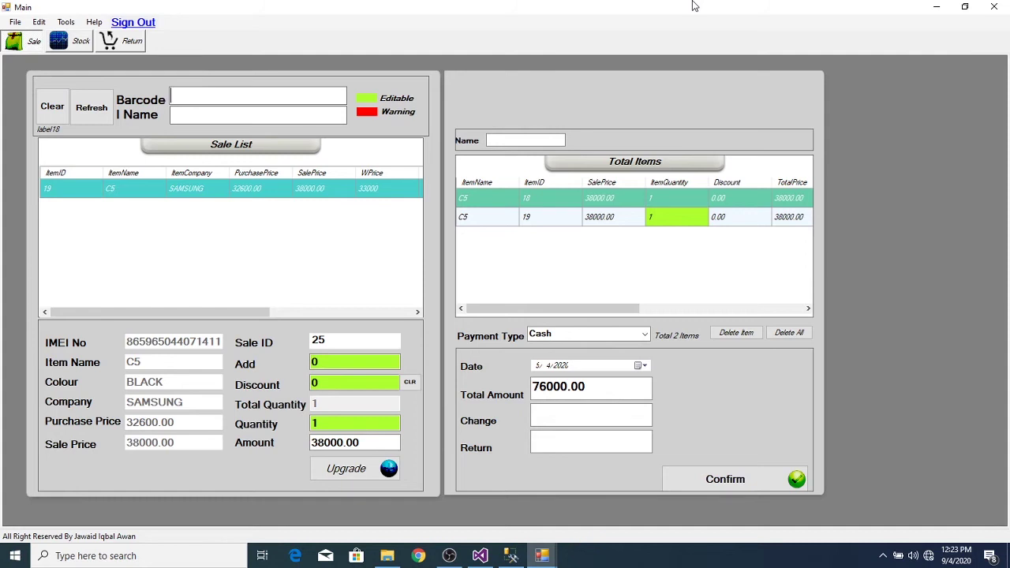
text(865965045661632)
key(Return)
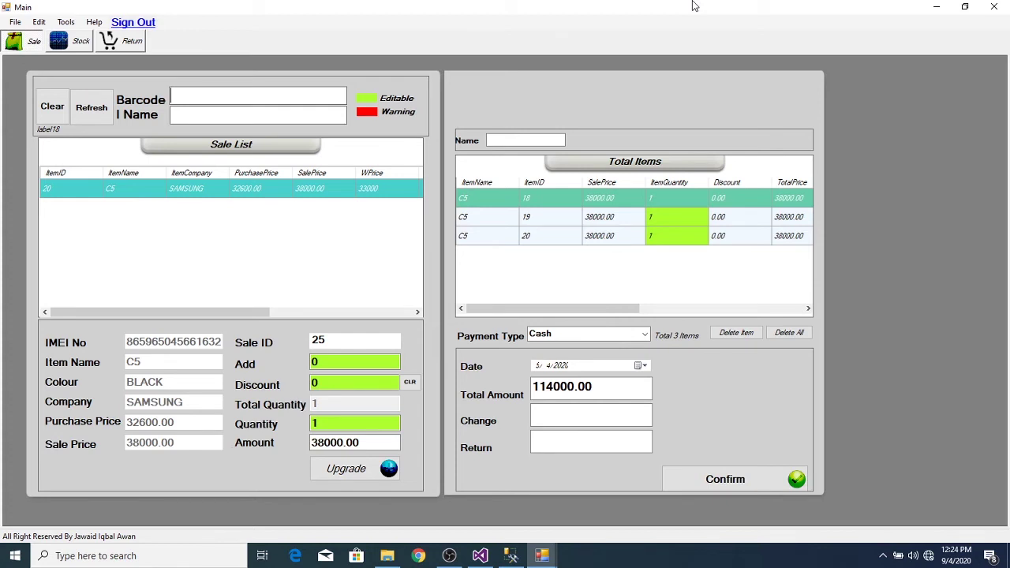
text(8659650440)
key(Return)
text(867904041666)
key(Return)
click(288, 116)
text(x)
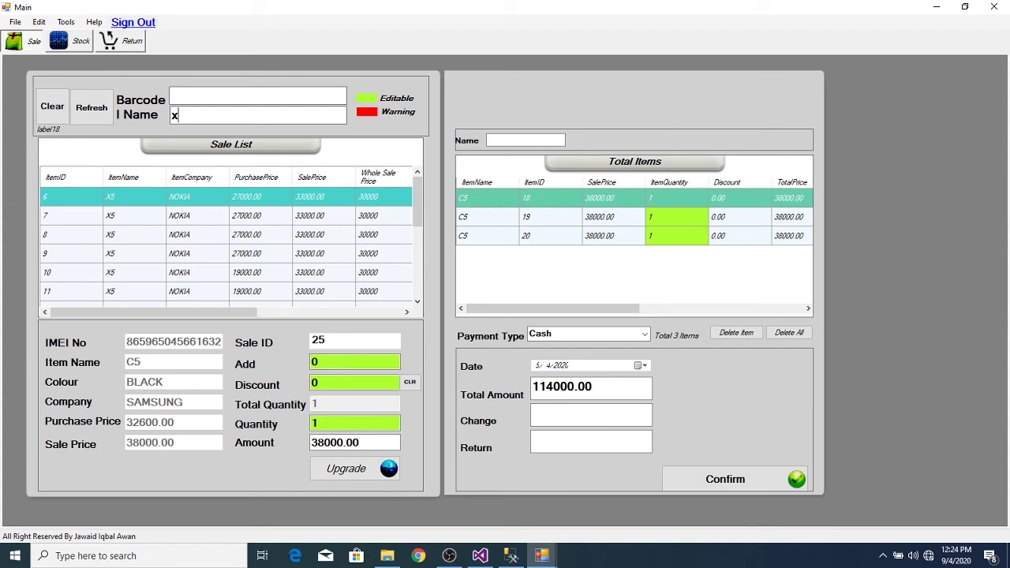
- Search 'x5', skip already-sold X5 items 7, 8 and 11, and add X5 ItemID 26
text(5)
click(210, 224)
double_click(210, 228)
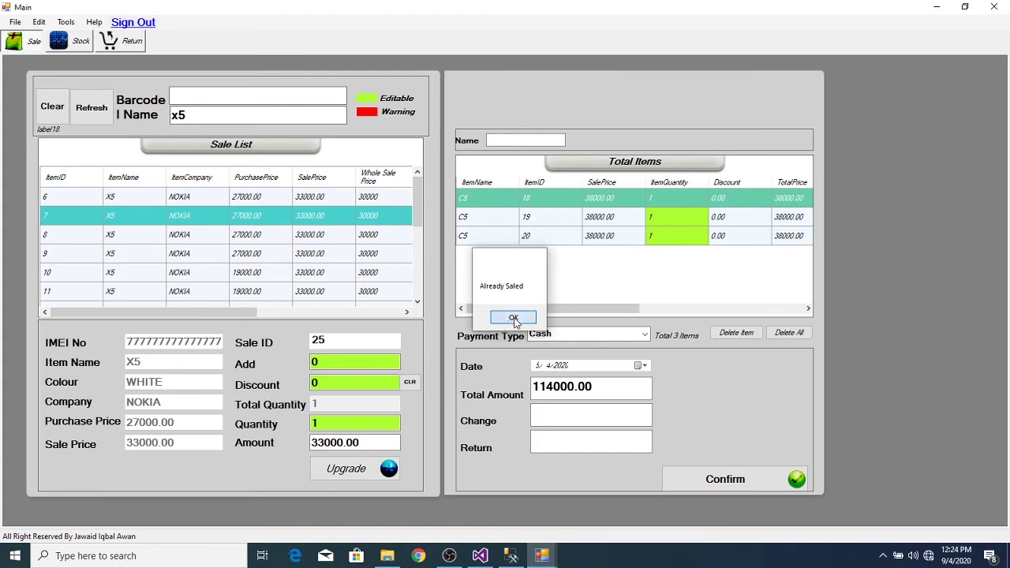
click(514, 319)
click(276, 242)
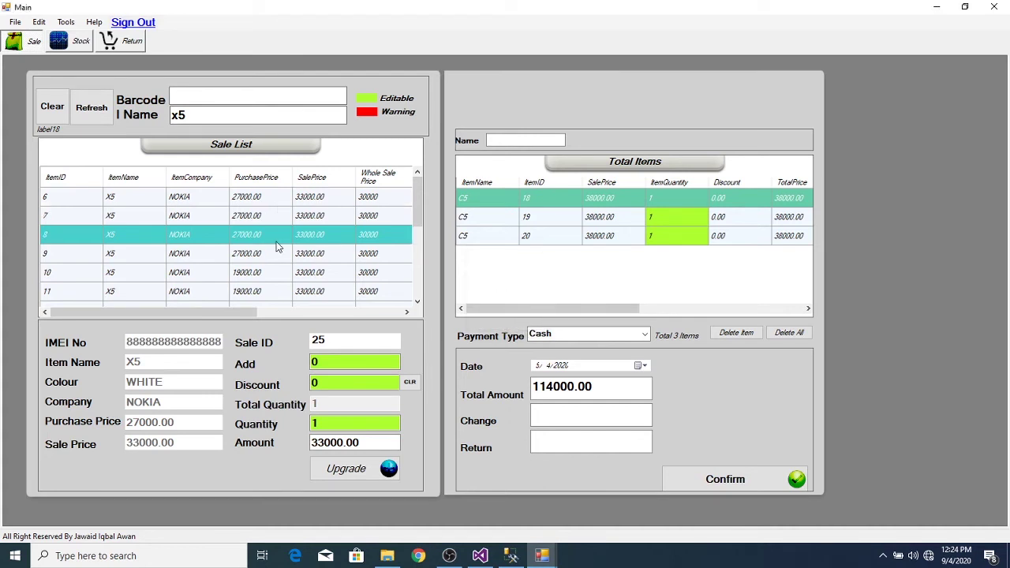
double_click(277, 247)
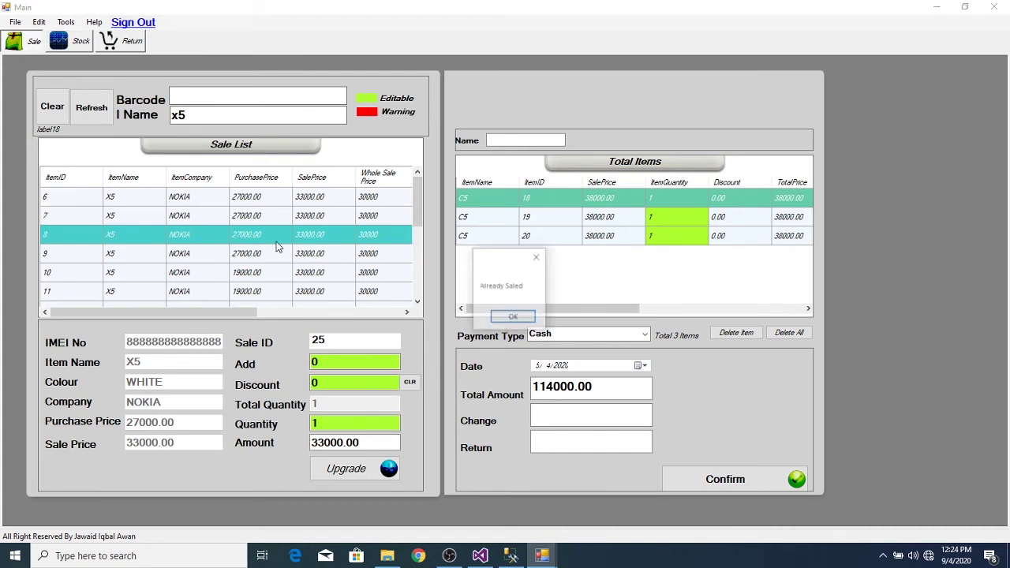
click(514, 318)
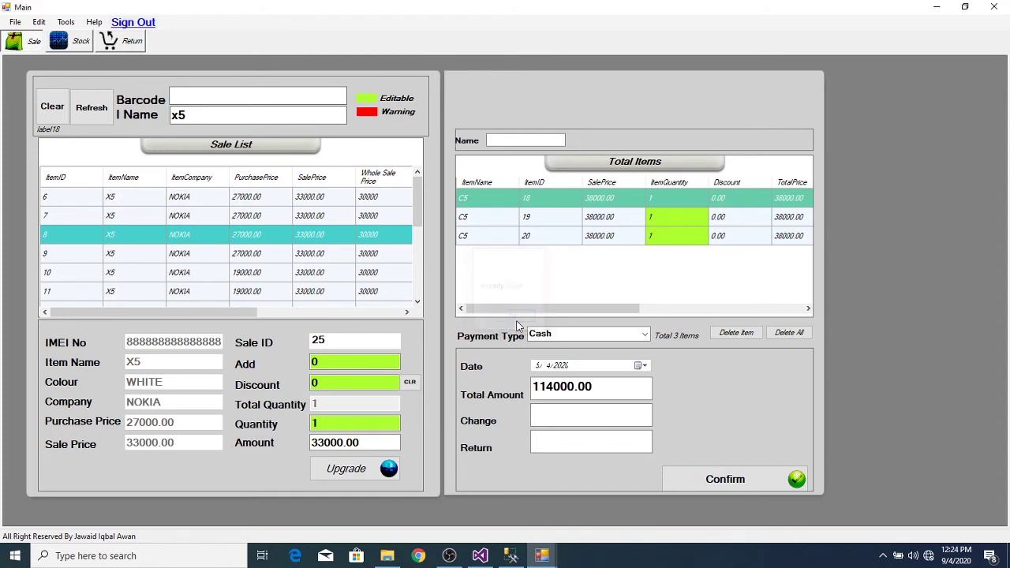
click(307, 298)
double_click(308, 302)
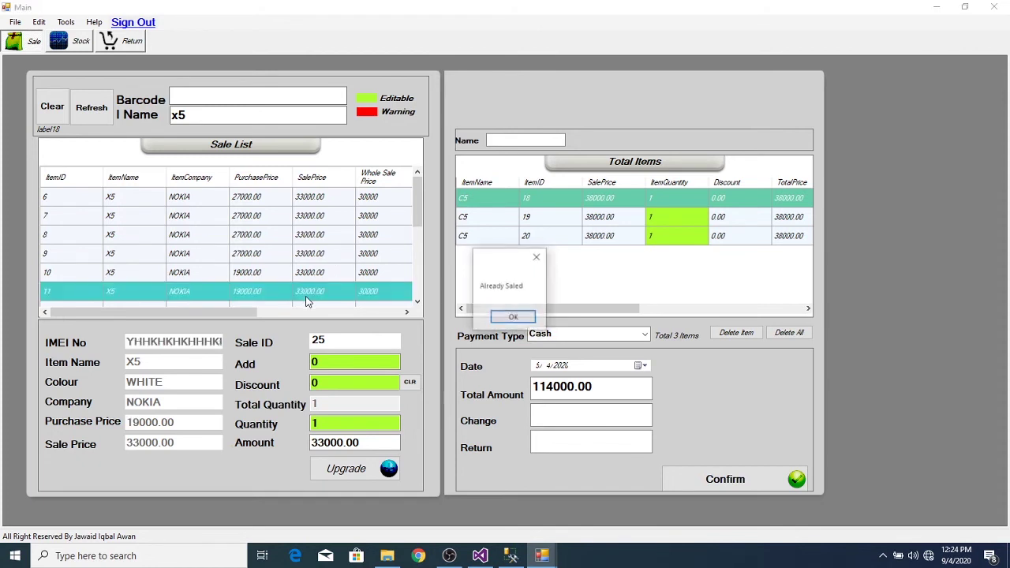
click(511, 319)
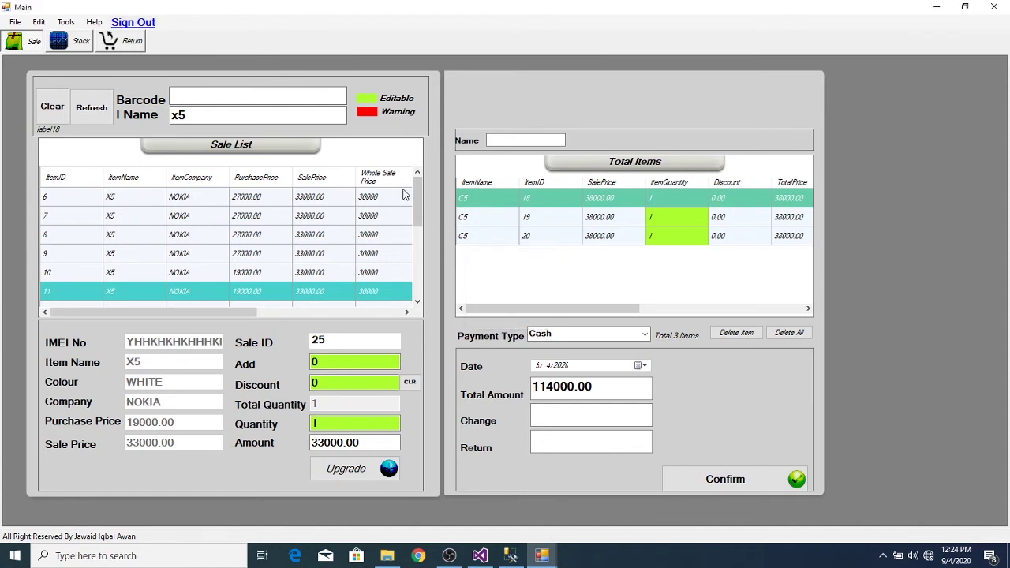
drag(420, 195, 420, 278)
double_click(347, 292)
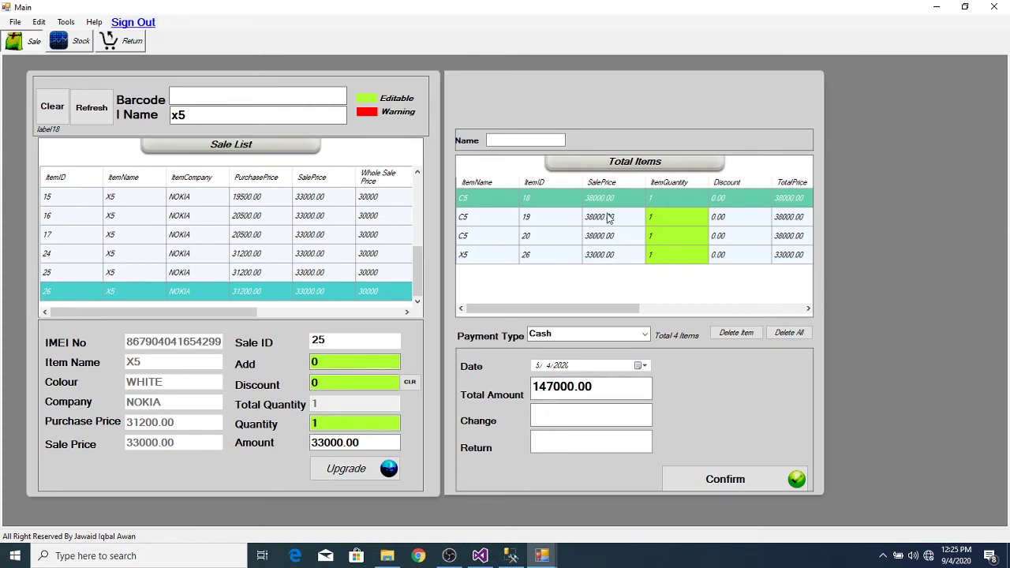
- Delete the C5 lines with ItemID 20 and 19 and the X5 line with ItemID 8
click(521, 240)
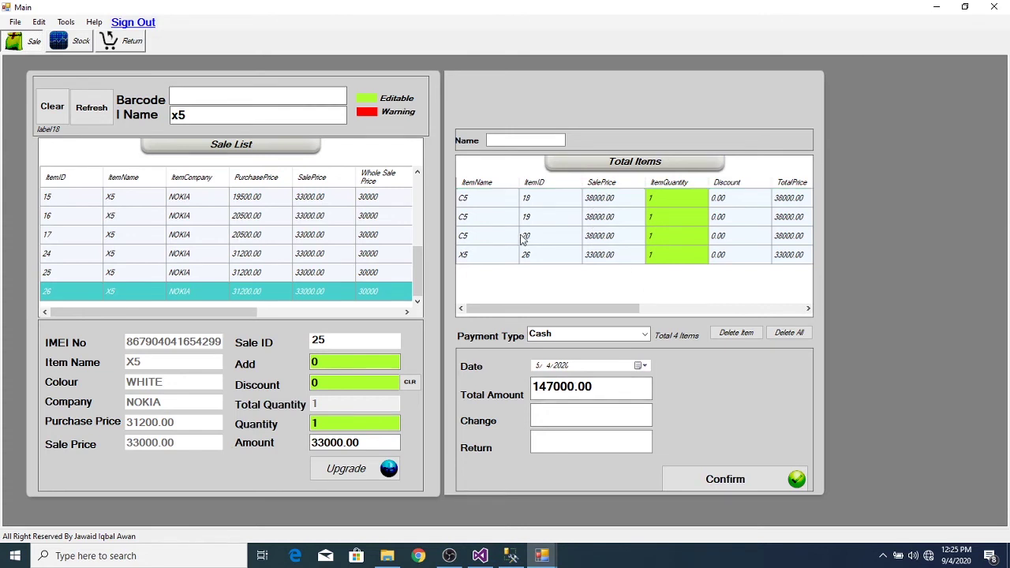
click(521, 239)
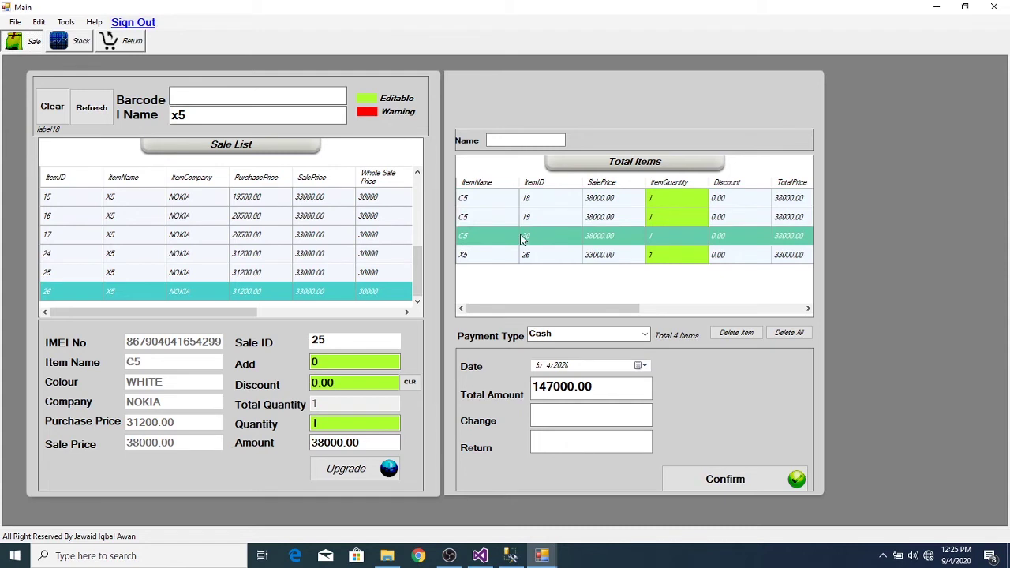
click(734, 333)
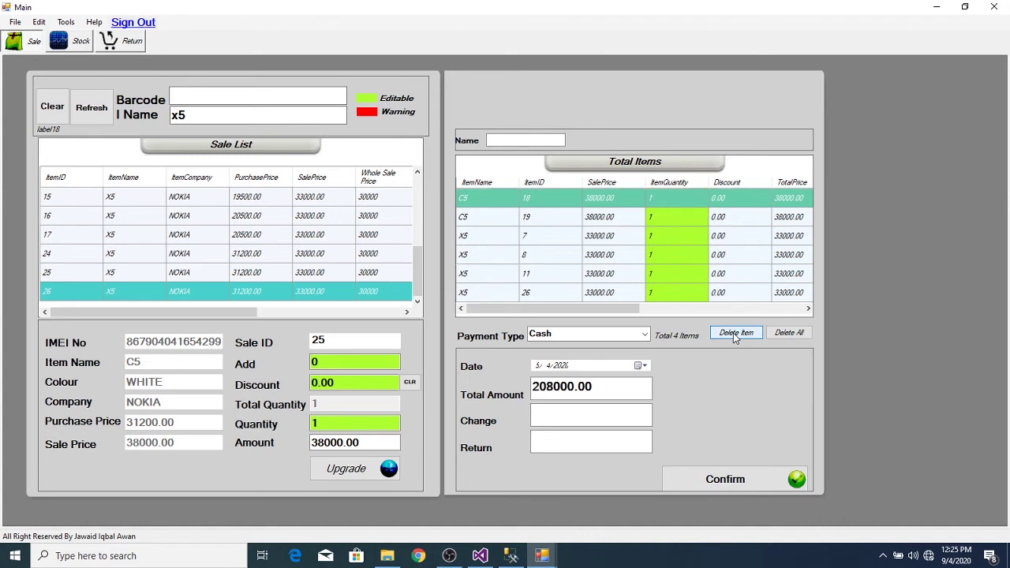
click(593, 217)
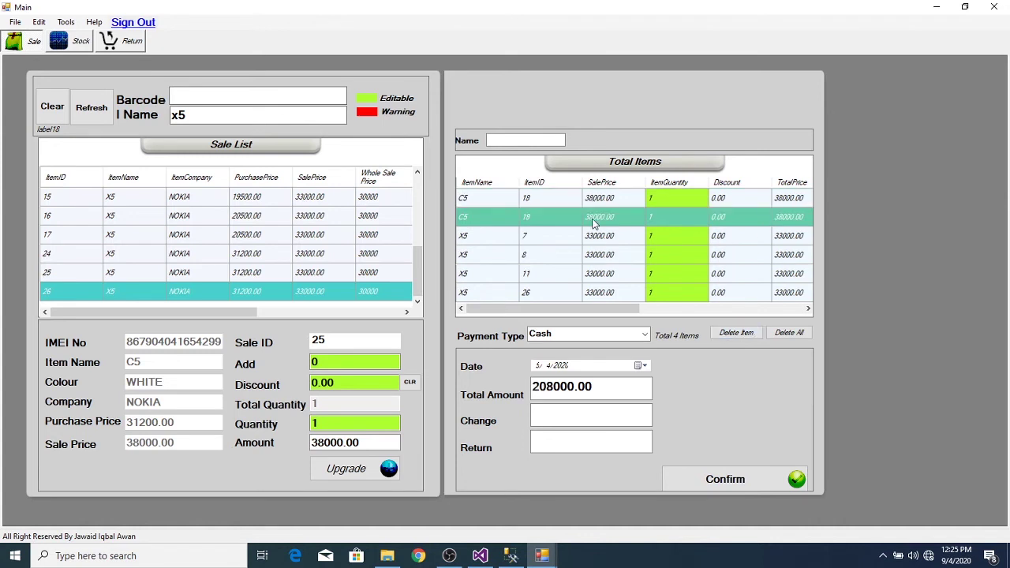
click(732, 334)
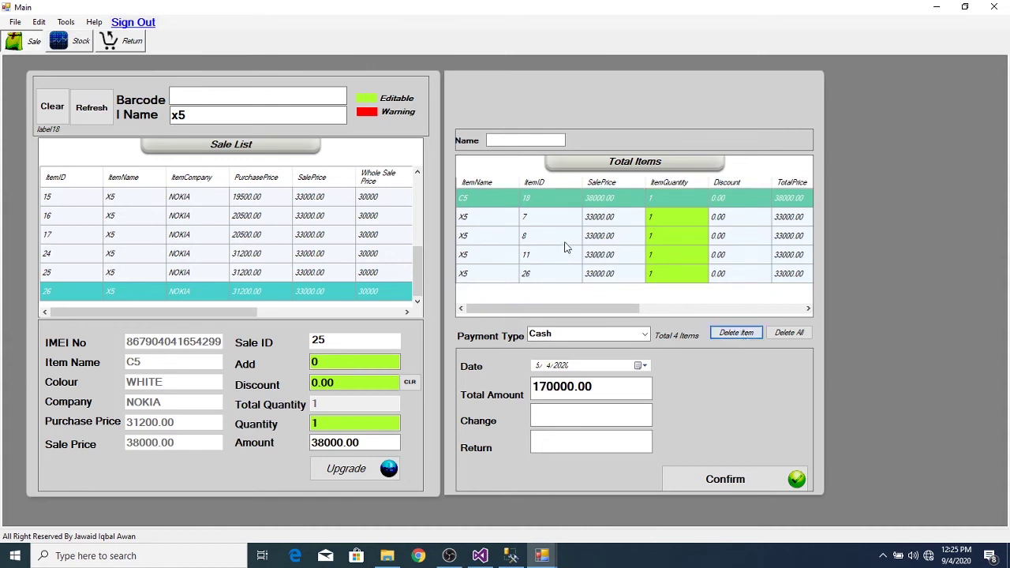
click(573, 234)
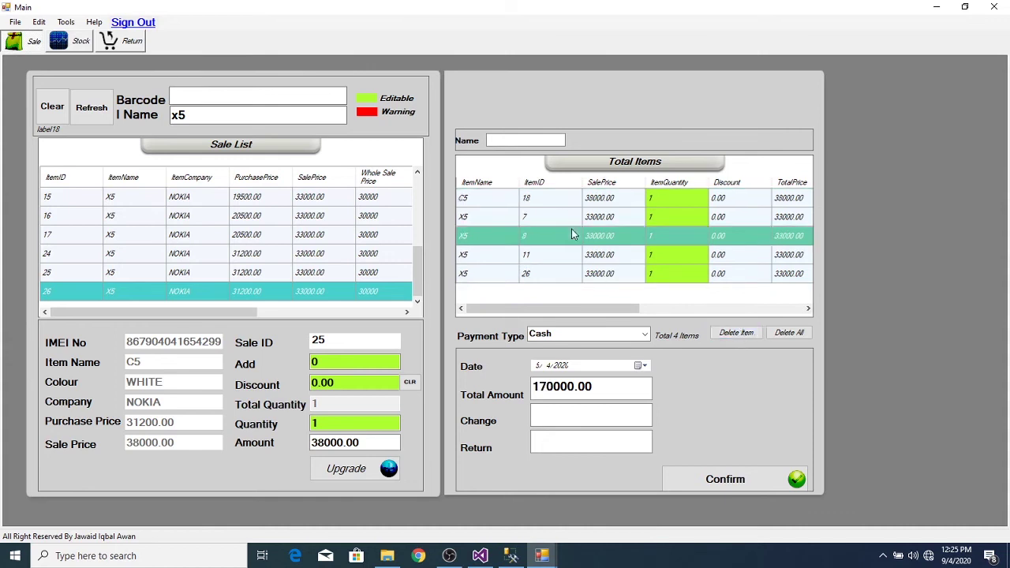
click(736, 334)
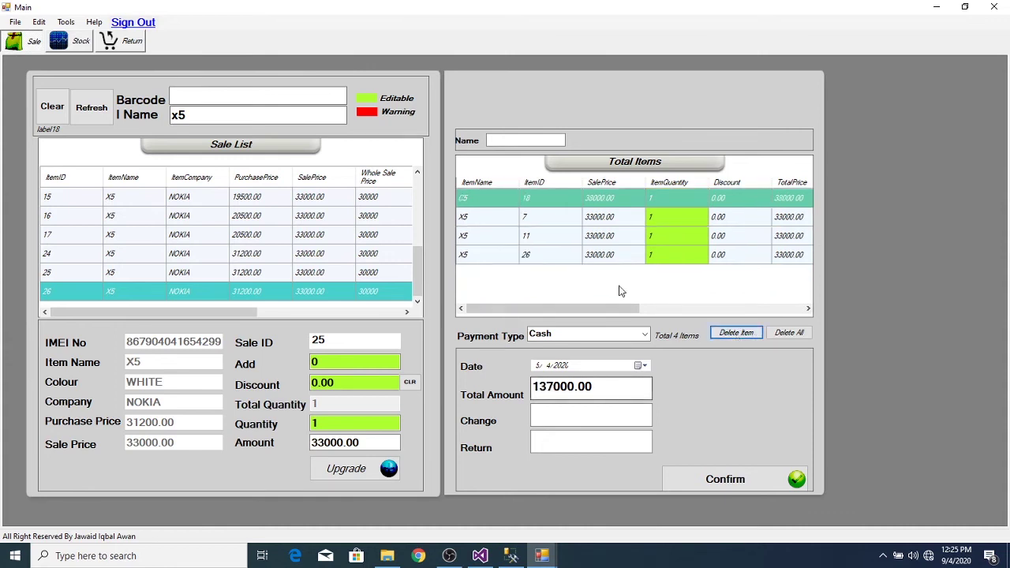
- Delete the X5 item with ID 11, then clear all remaining sale items
click(566, 243)
click(566, 245)
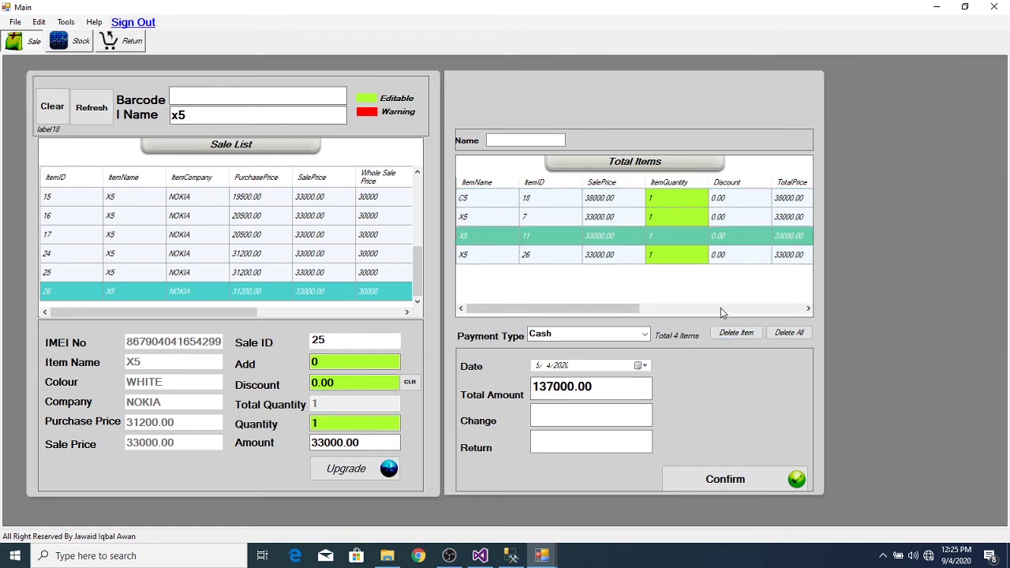
click(734, 334)
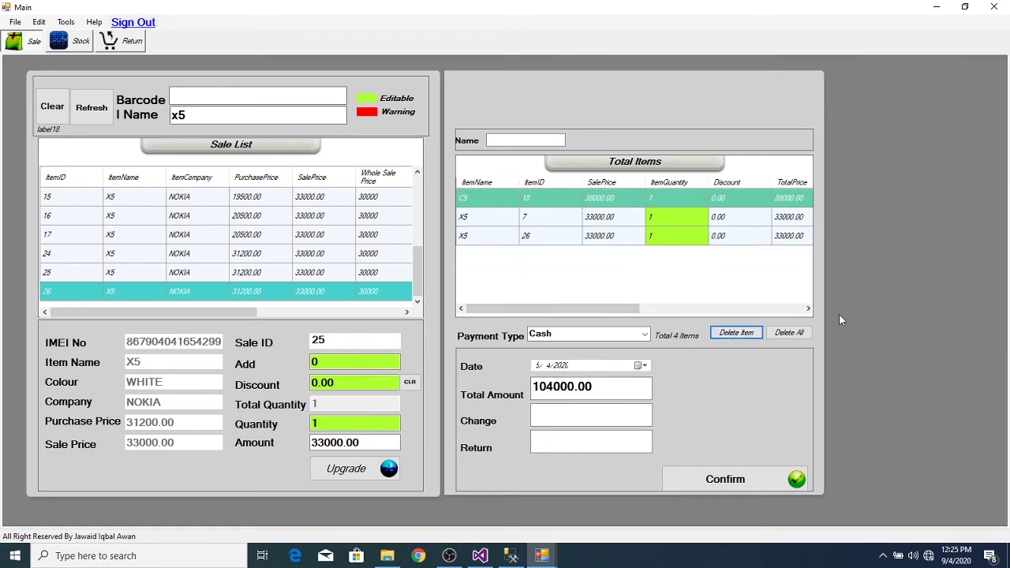
click(799, 333)
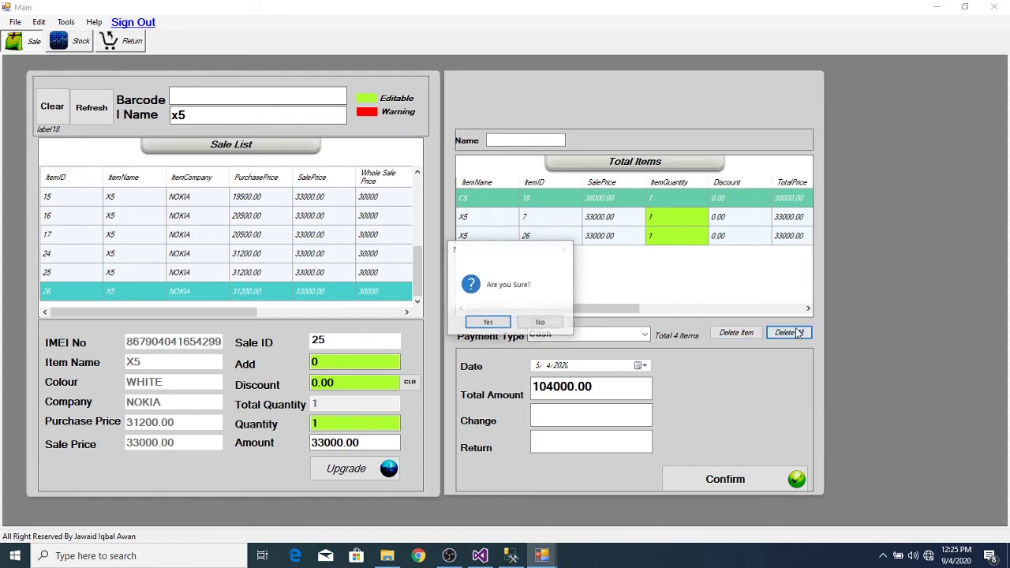
click(488, 323)
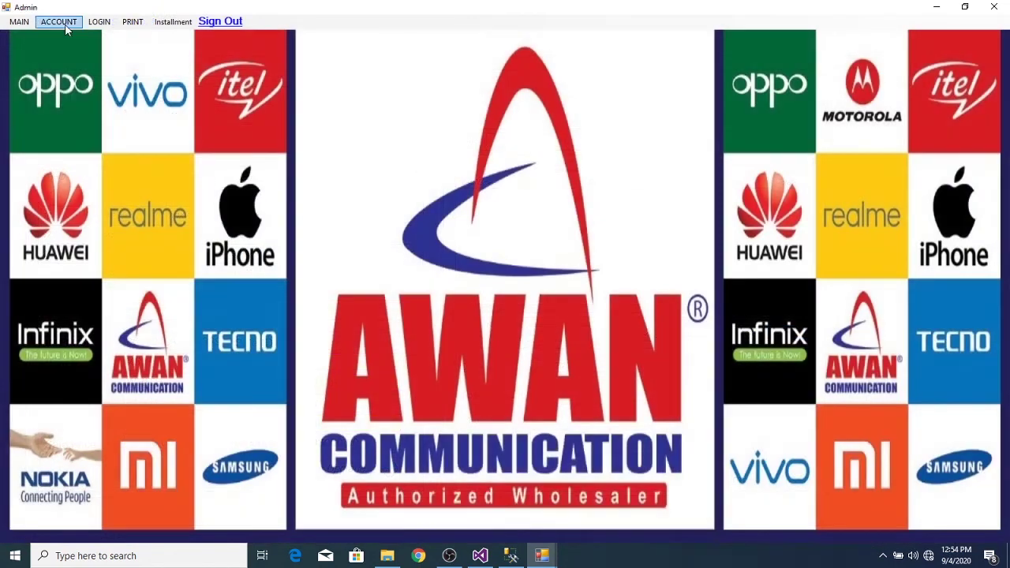
- Open a fresh sale (ID 3), reload its items, and set payment type to Wholesaler
click(65, 24)
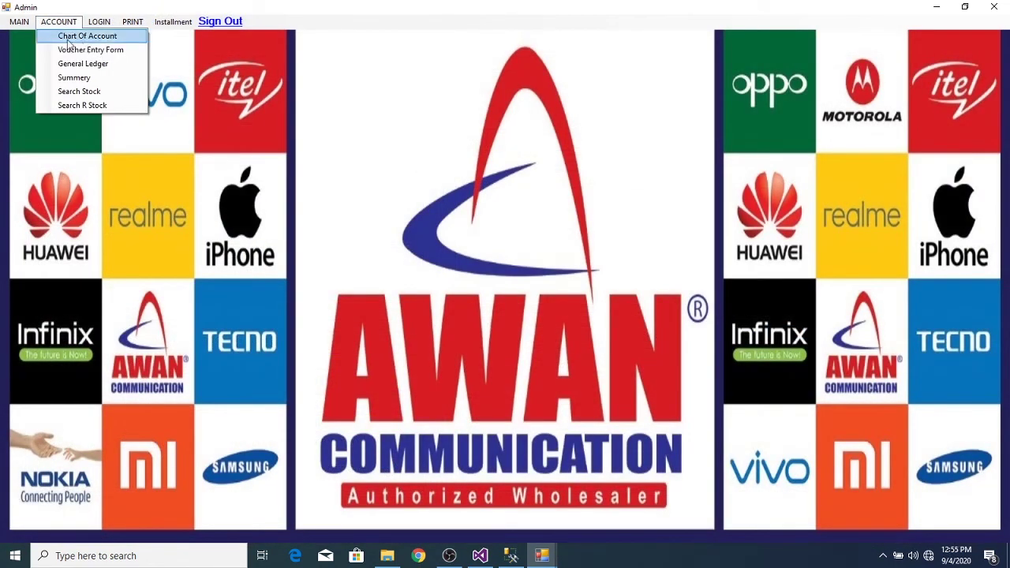
click(31, 35)
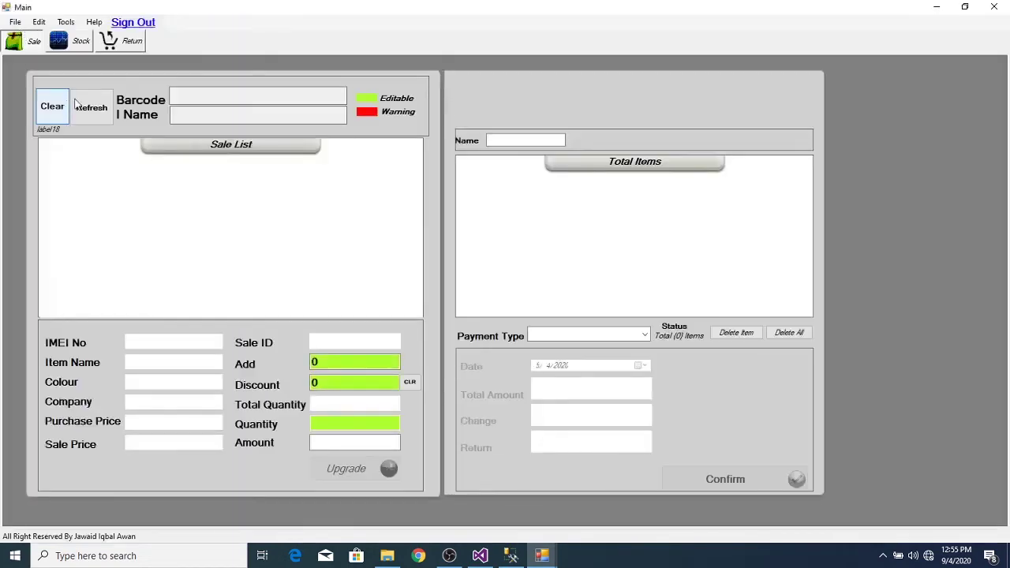
click(90, 107)
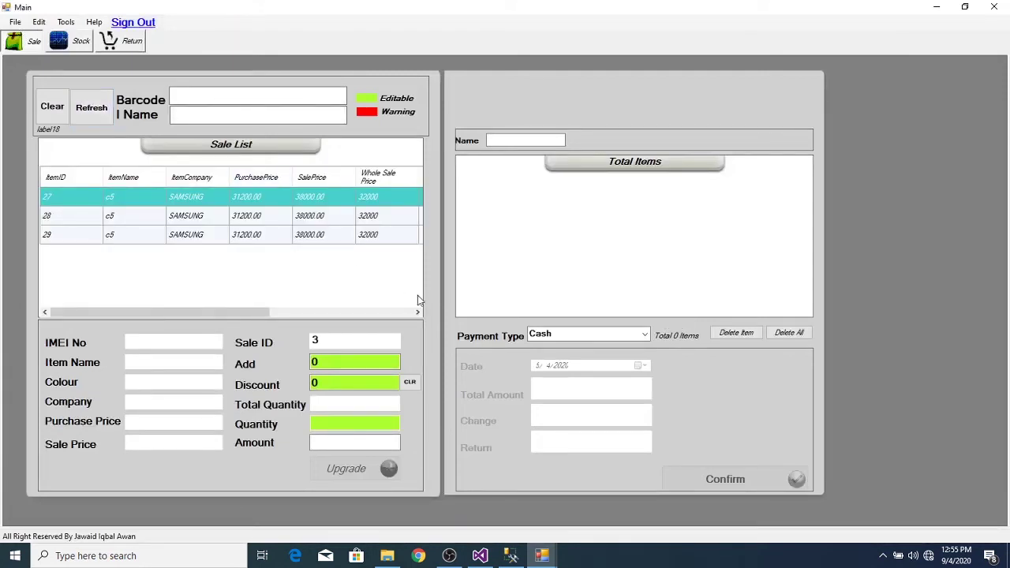
click(645, 335)
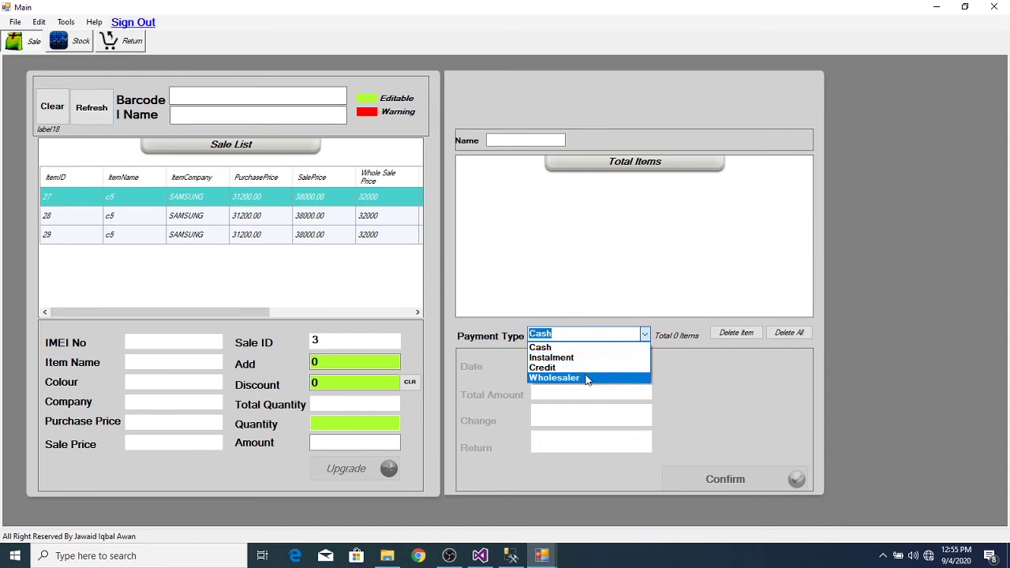
click(587, 379)
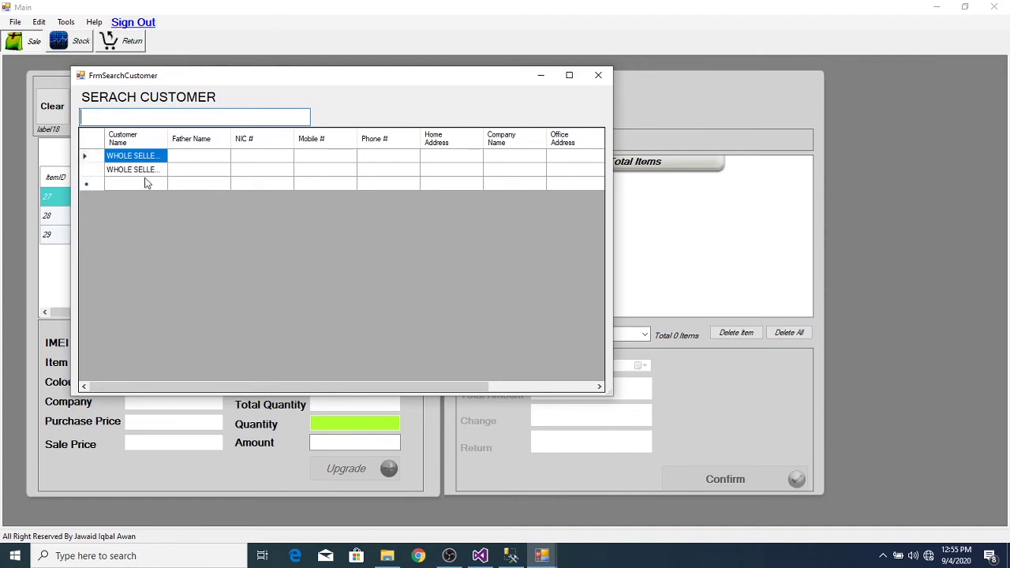
click(597, 74)
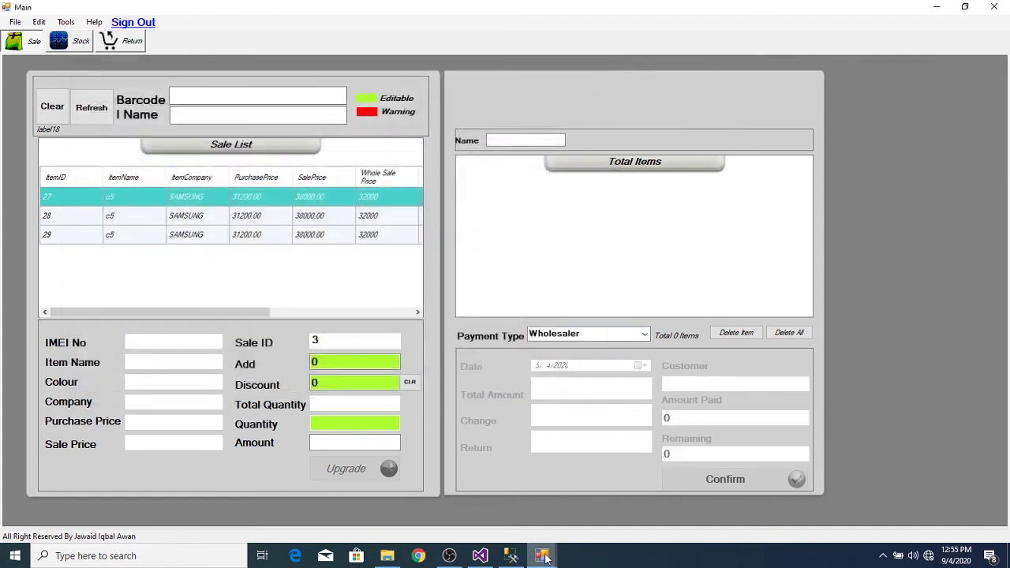
mouse_move(543, 555)
click(401, 497)
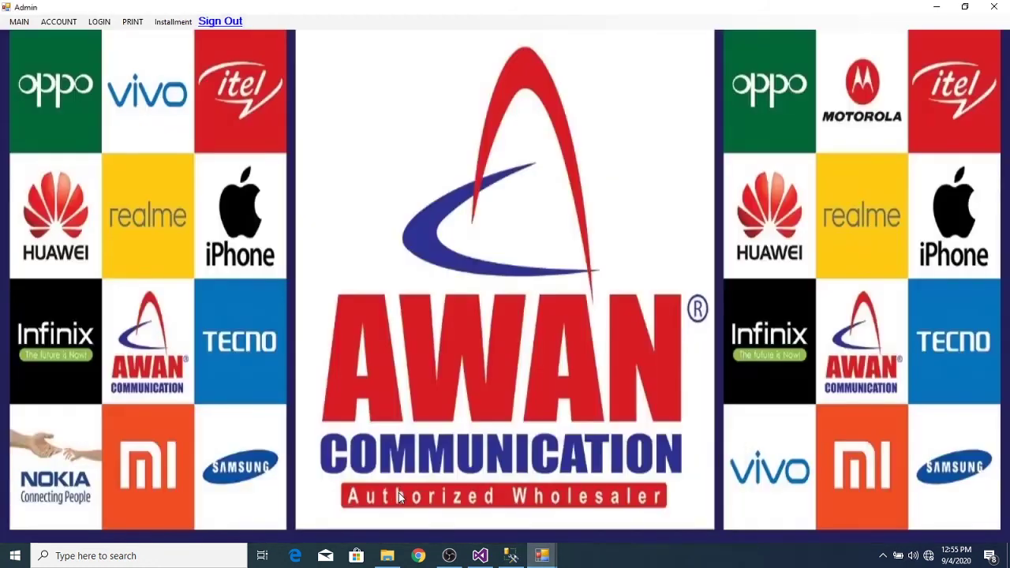
- Save a new customer record with the customer's name and account type Wholesaler
click(174, 23)
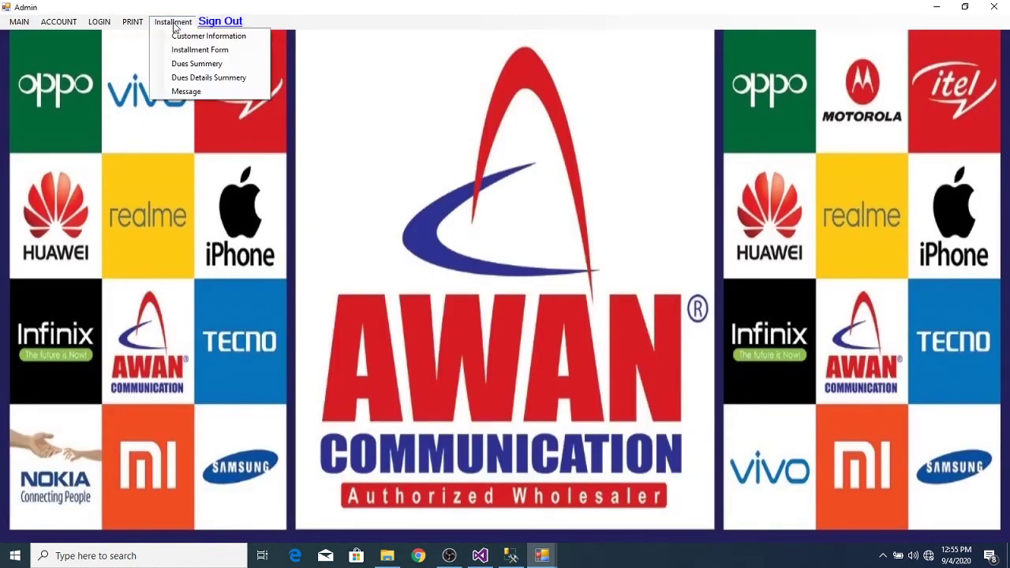
click(178, 35)
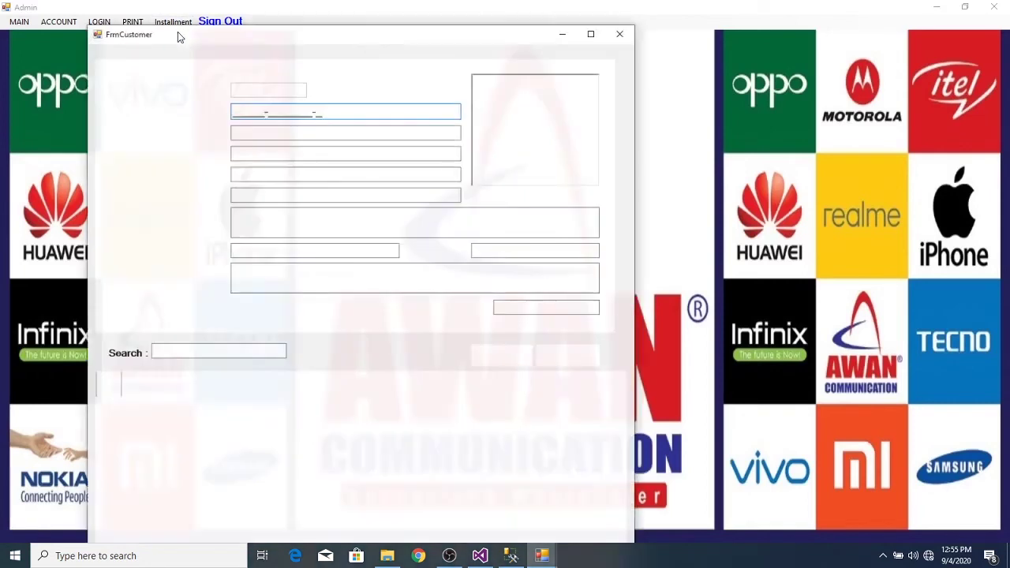
click(262, 154)
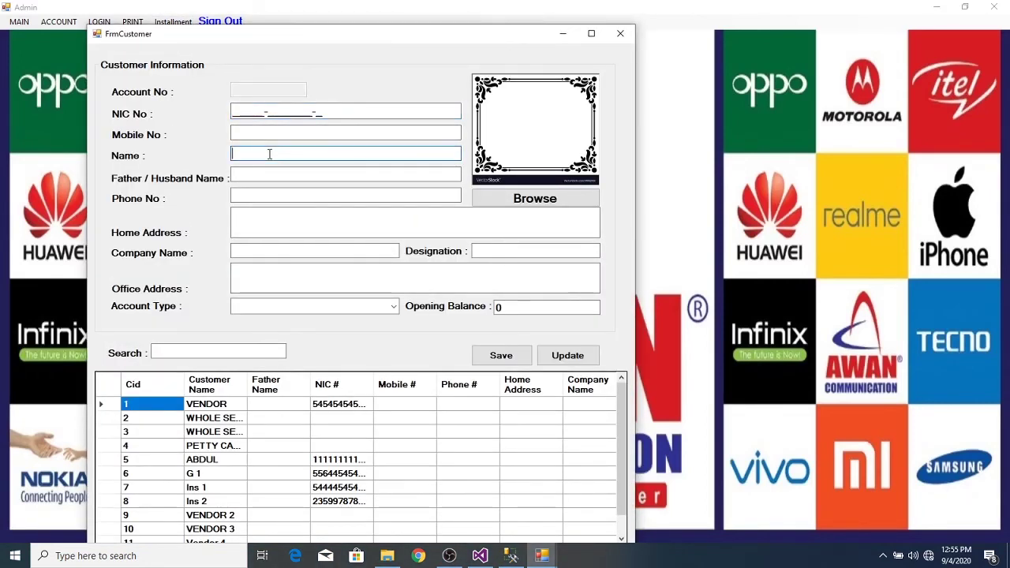
text(W S 1)
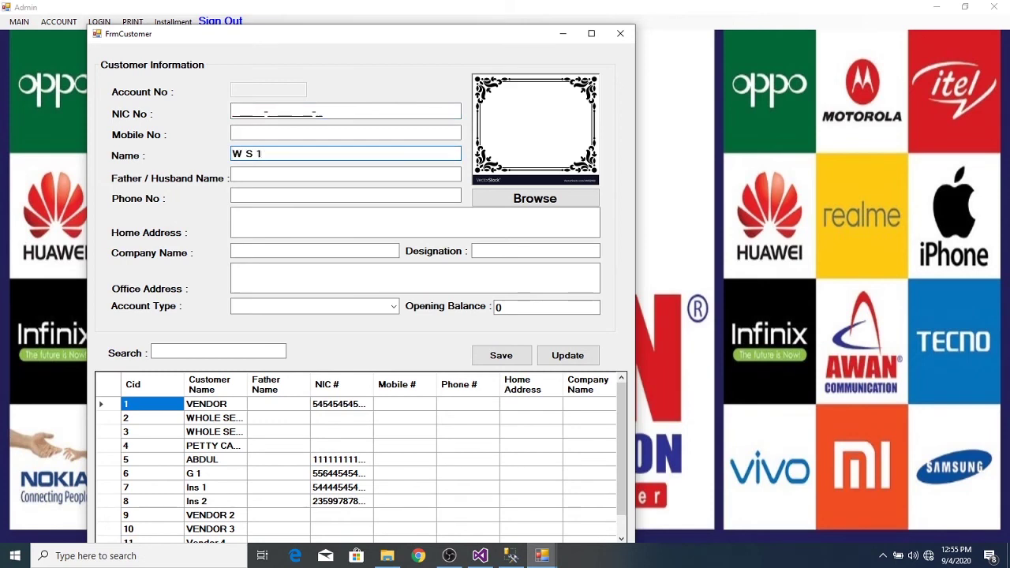
click(397, 307)
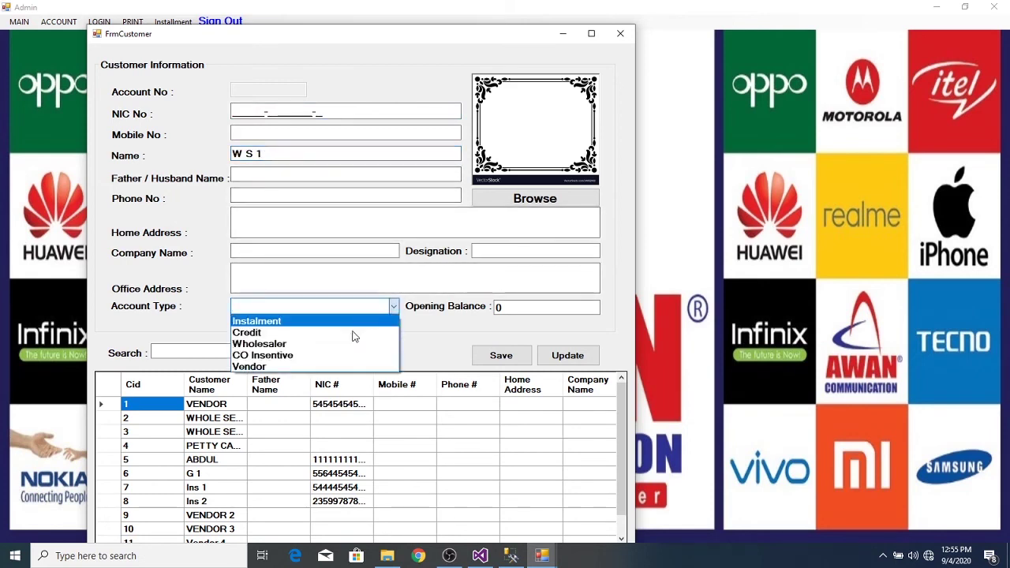
click(344, 352)
click(513, 310)
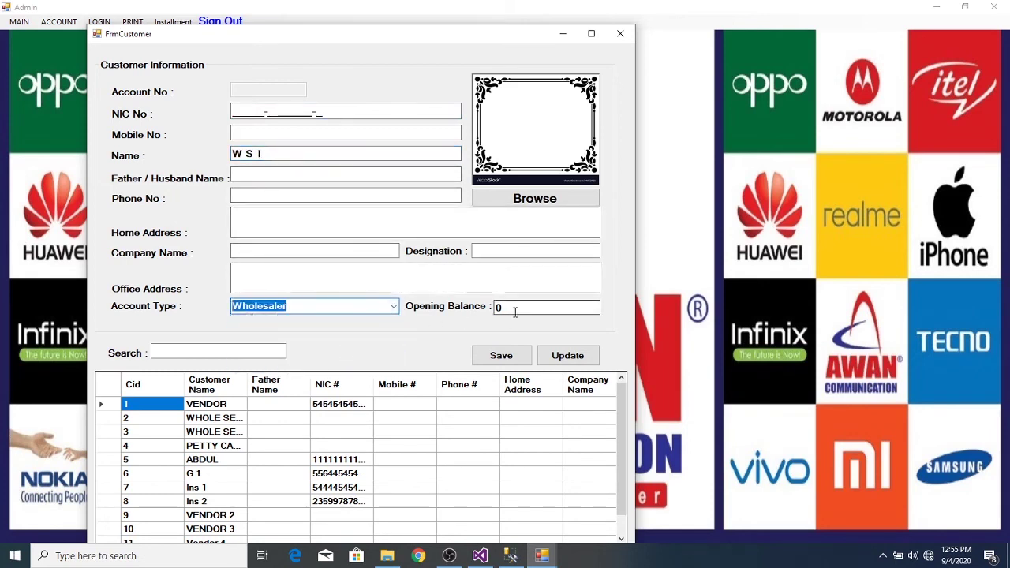
click(509, 357)
click(513, 317)
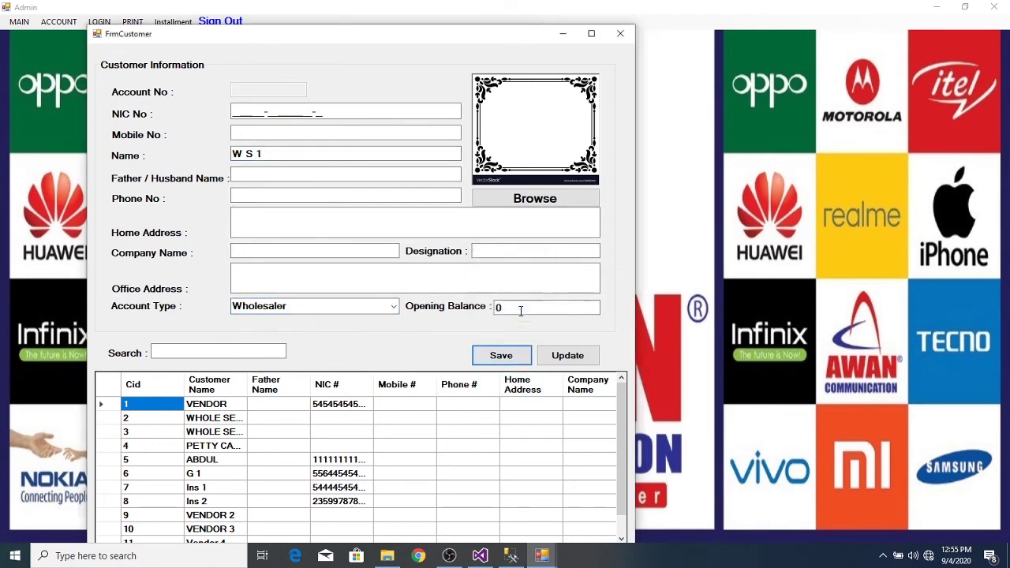
- Close the Customer Information form and return to the Main sale window
click(620, 33)
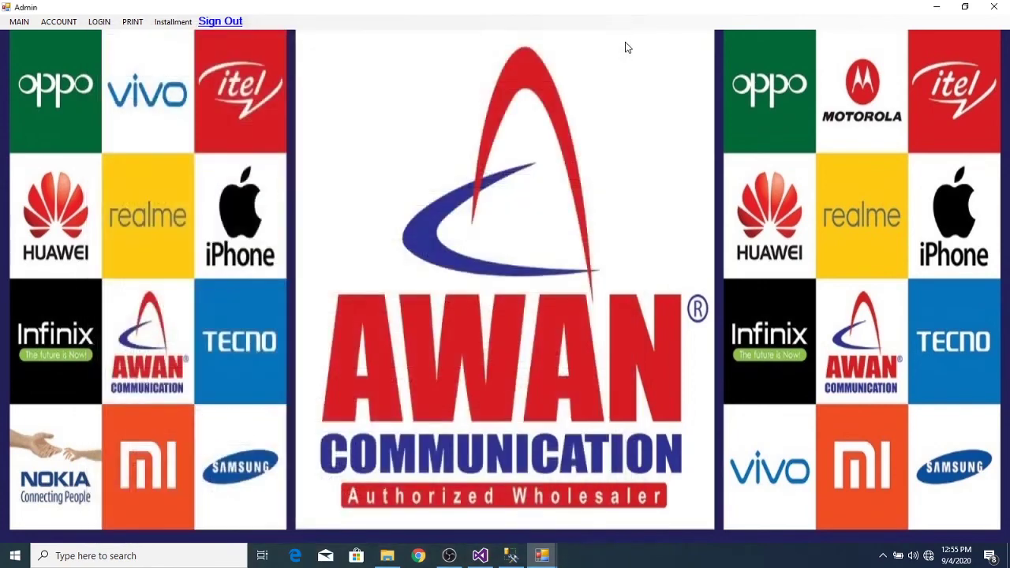
mouse_move(543, 554)
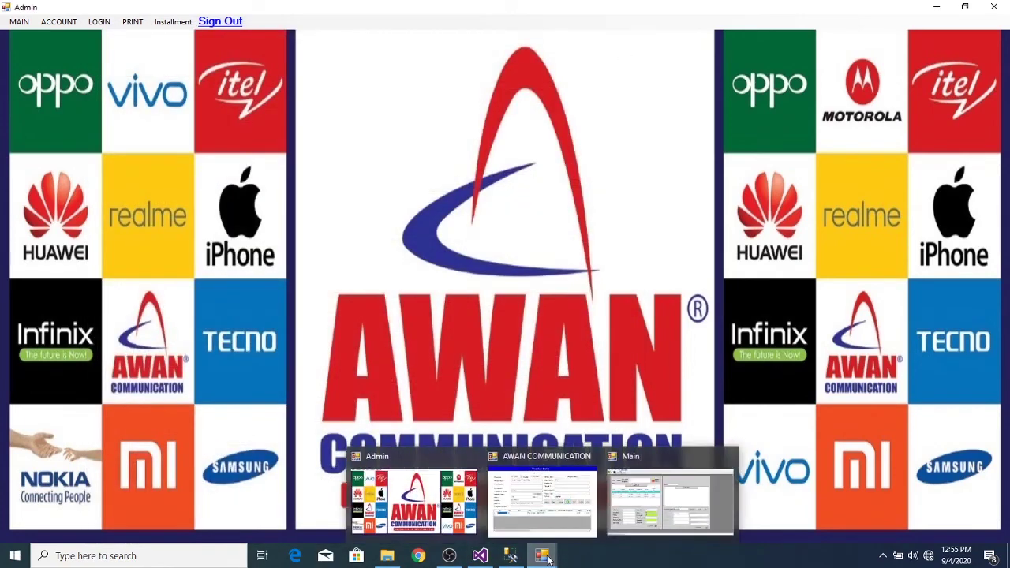
mouse_move(558, 537)
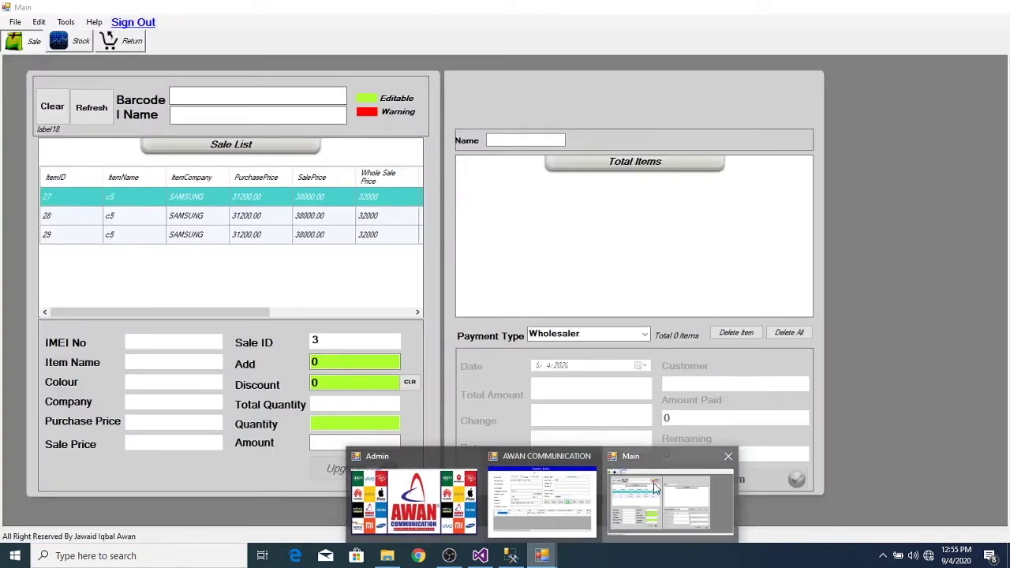
click(663, 498)
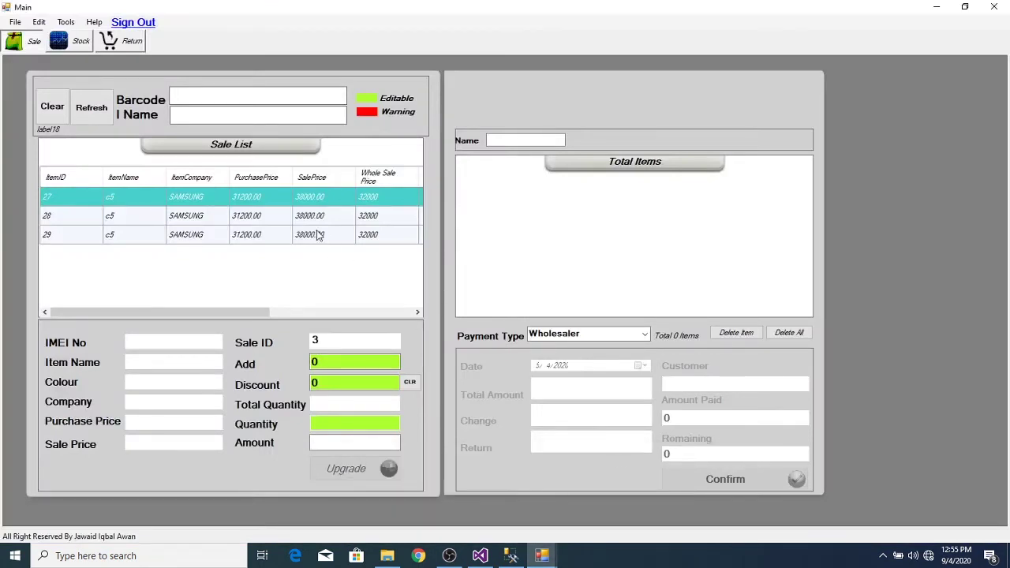
- Set payment type to Wholesaler and select the newly saved wholesaler customer for sale 3
click(646, 335)
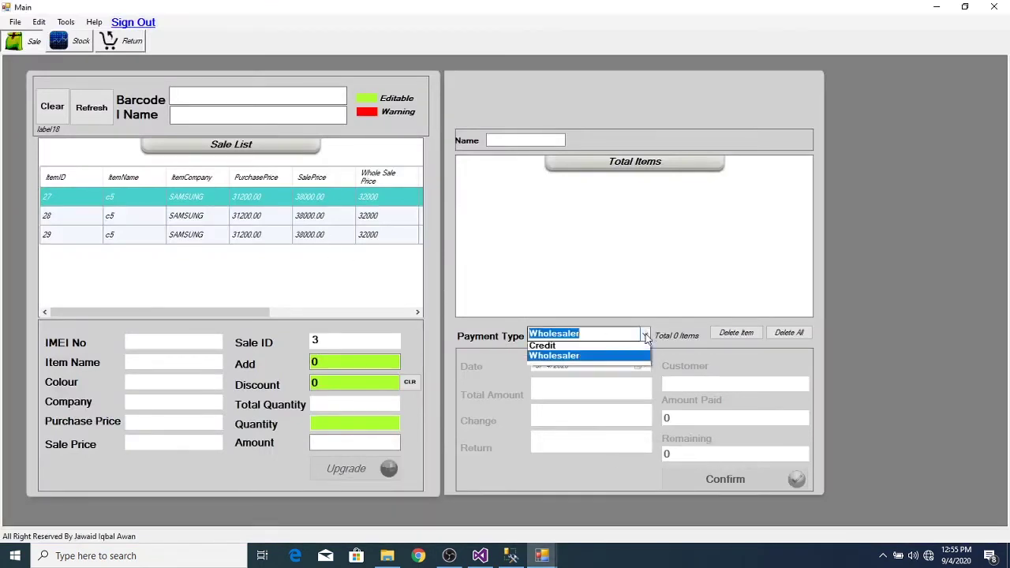
click(594, 380)
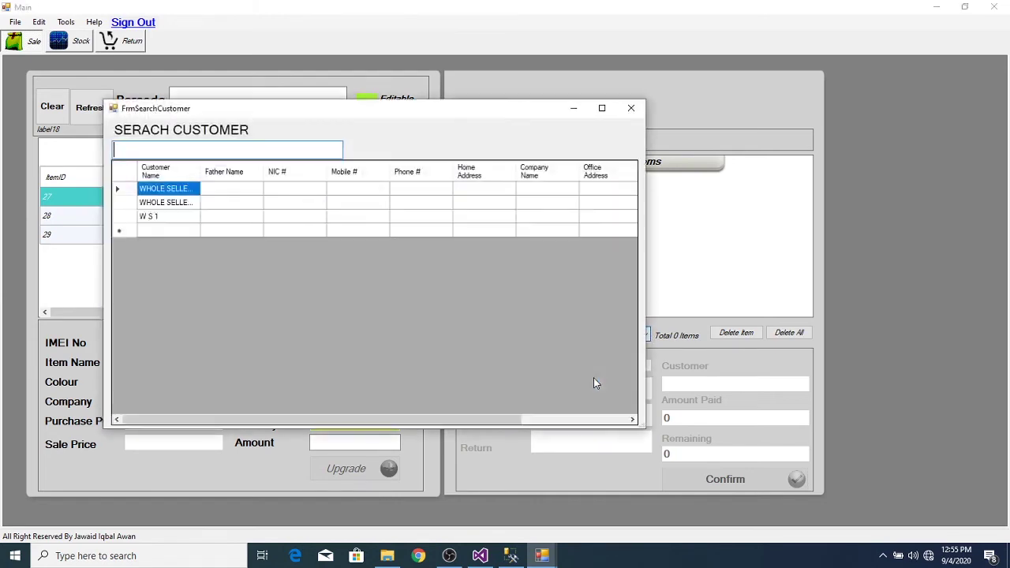
double_click(124, 219)
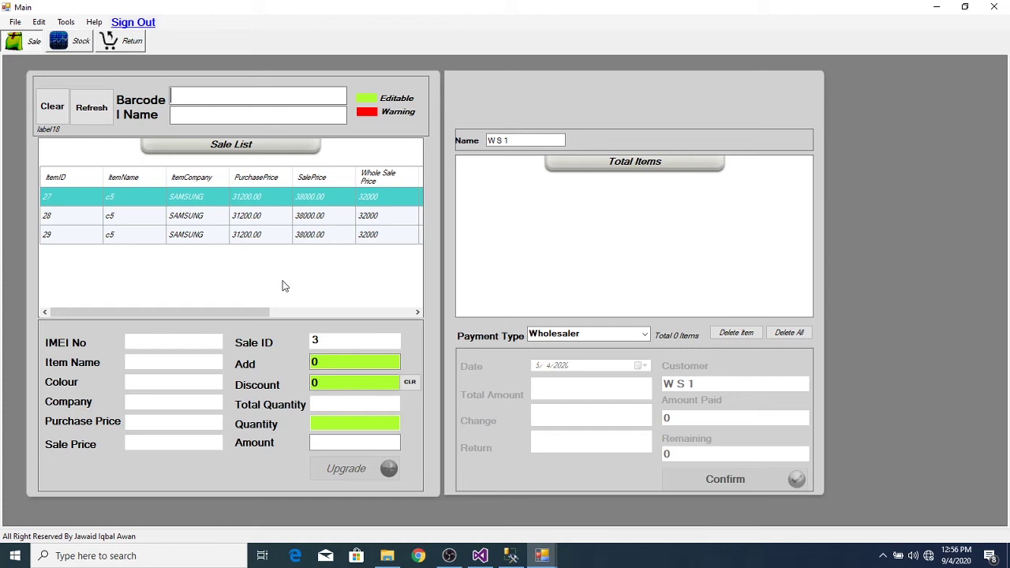
click(290, 96)
text(86596)
key(Return)
text(865960044071734)
key(Return)
text(8679)
key(Return)
text(86790404165)
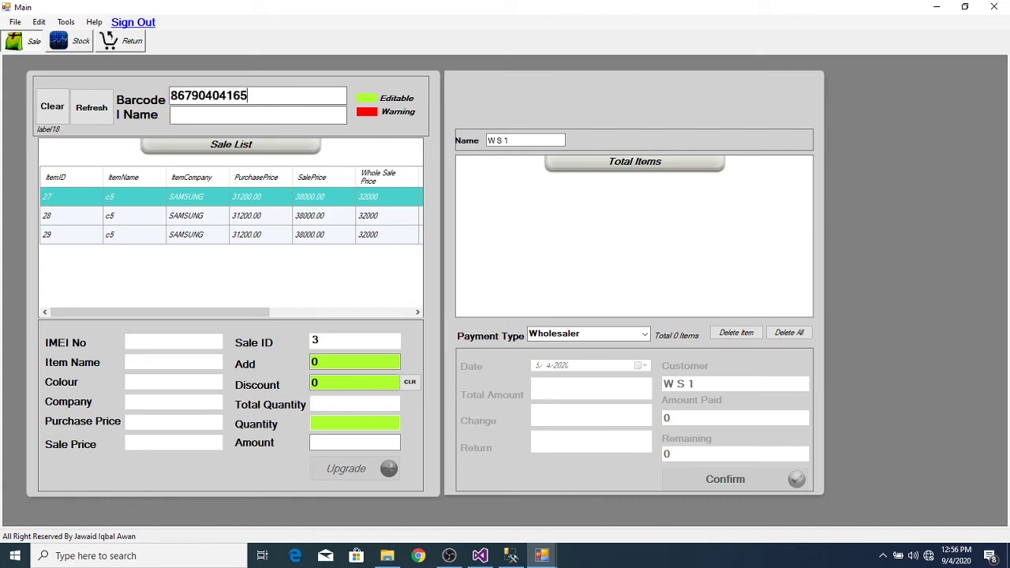
key(Return)
text(867904041664751)
key(Return)
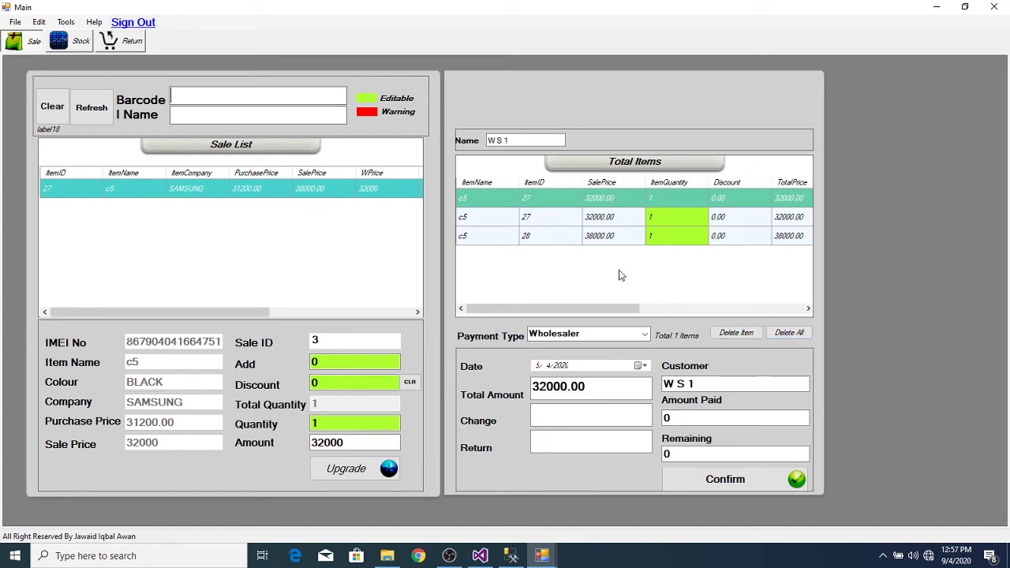
- Remove the c5 item and clear the whole current sale
click(740, 333)
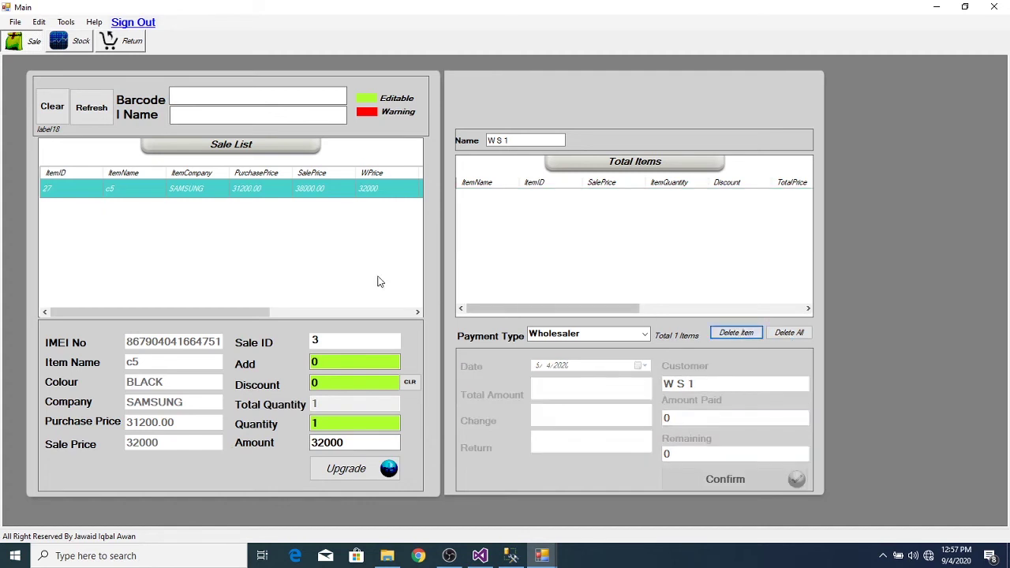
click(52, 106)
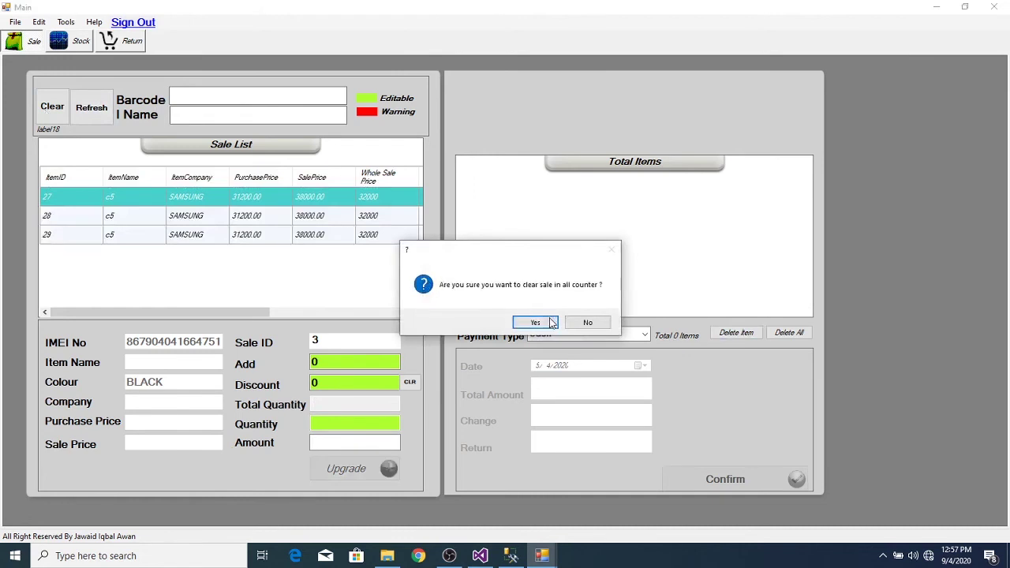
click(548, 324)
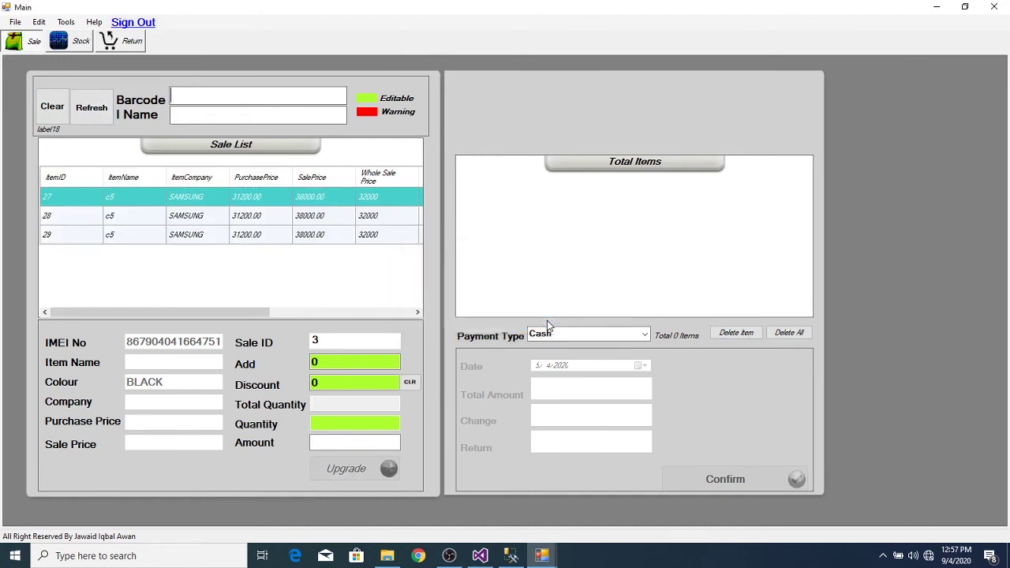
click(104, 117)
click(643, 335)
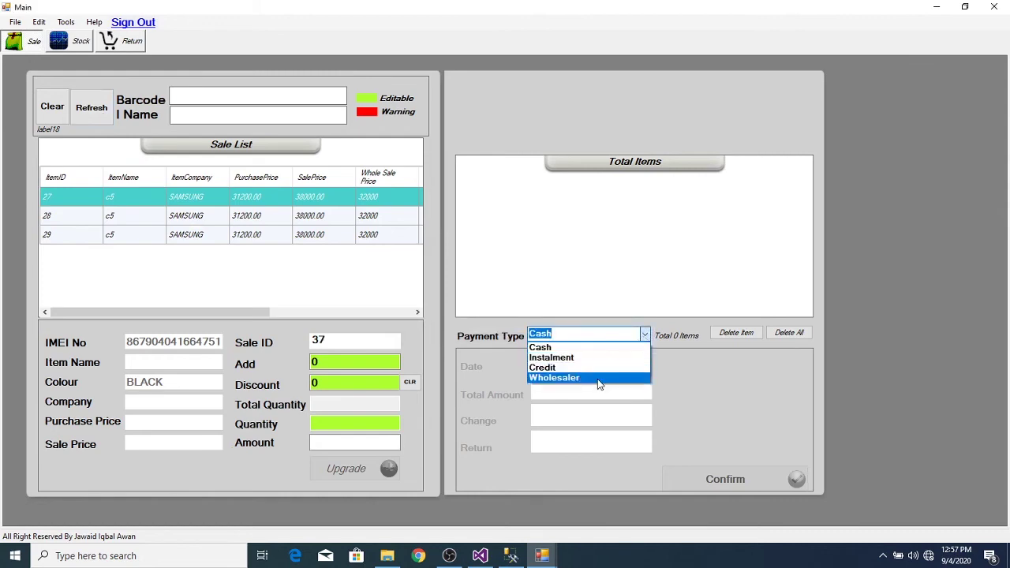
click(597, 378)
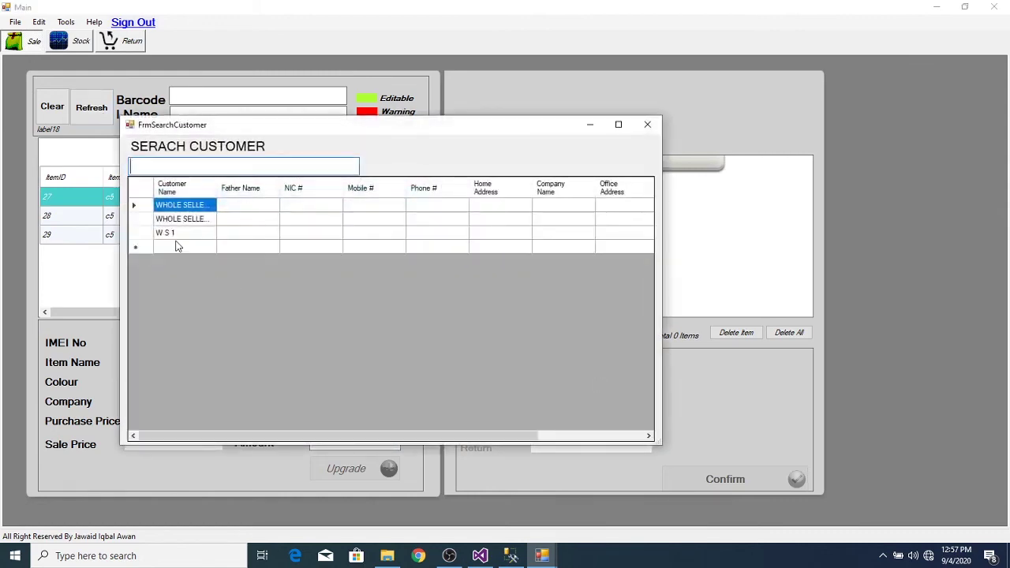
double_click(204, 233)
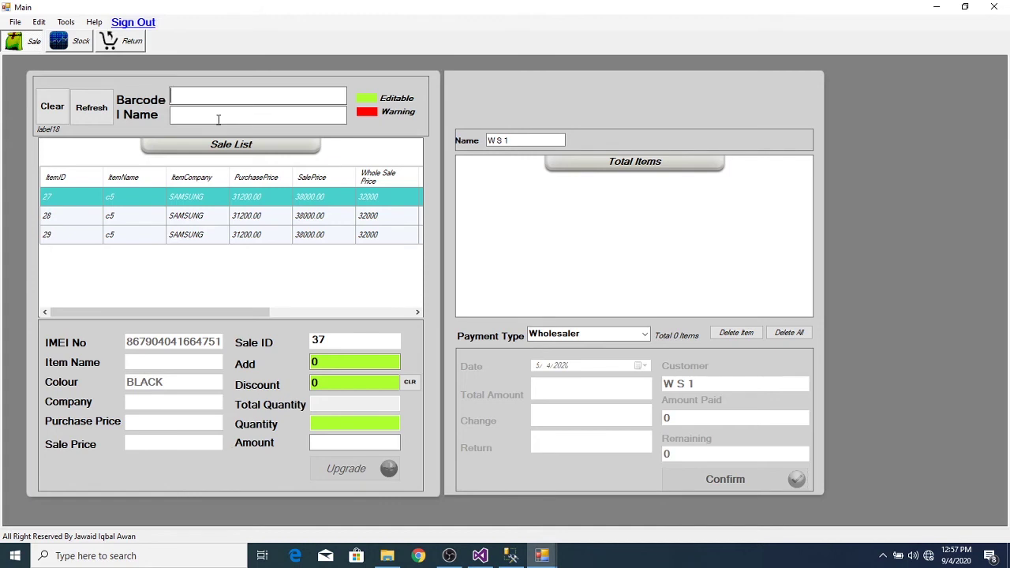
text(867904041654299)
key(Return)
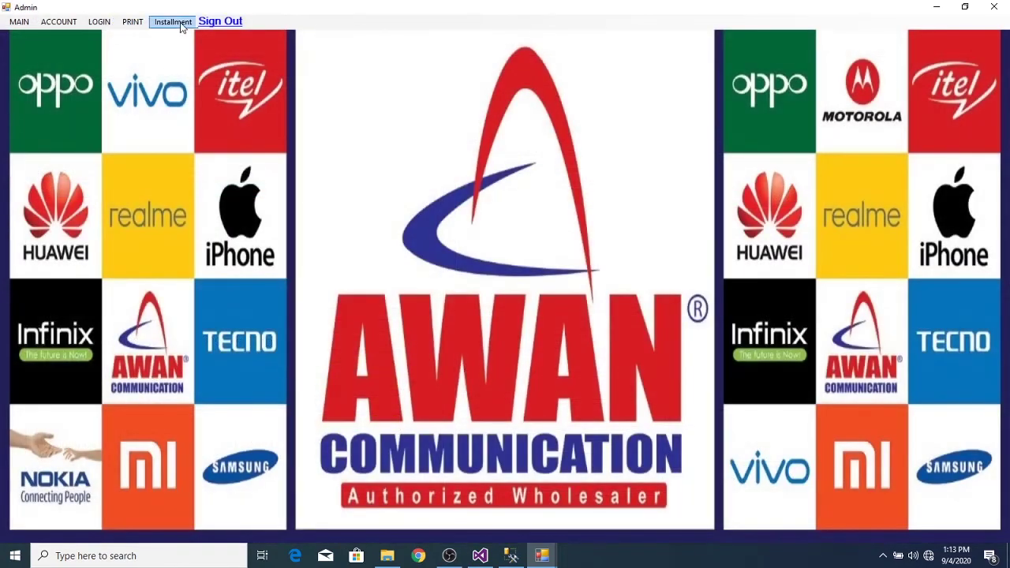
click(174, 22)
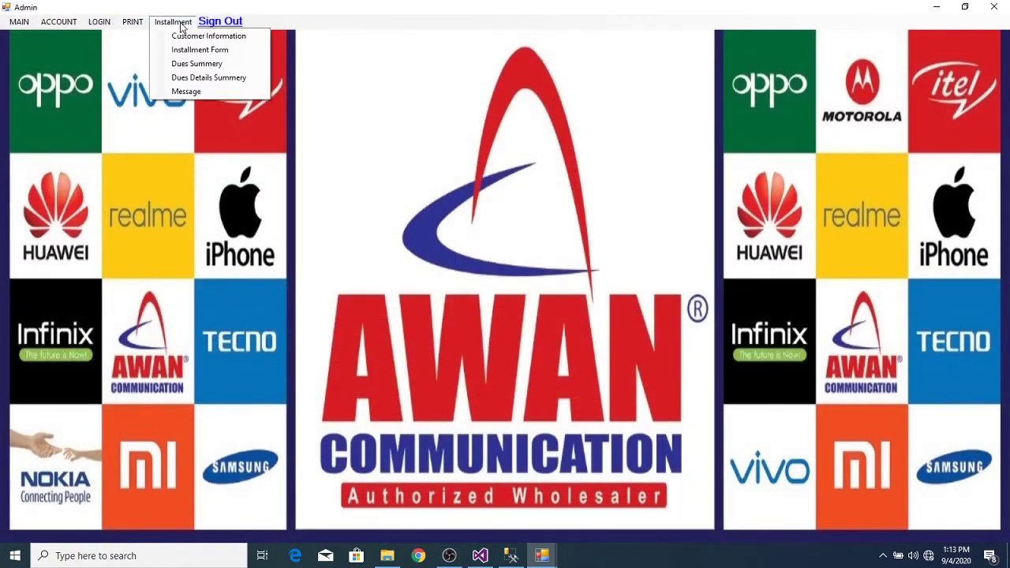
click(178, 22)
click(133, 22)
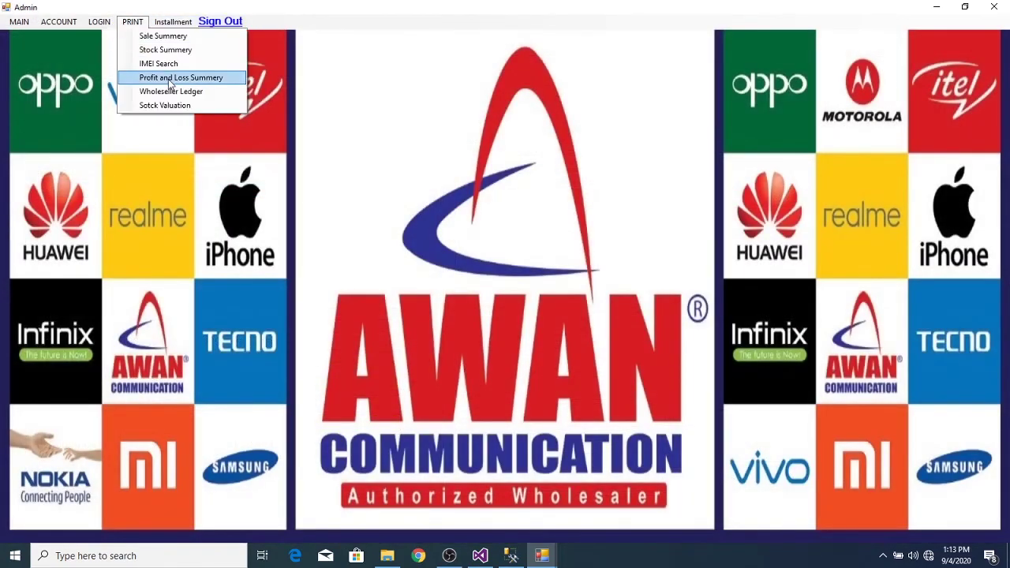
click(169, 91)
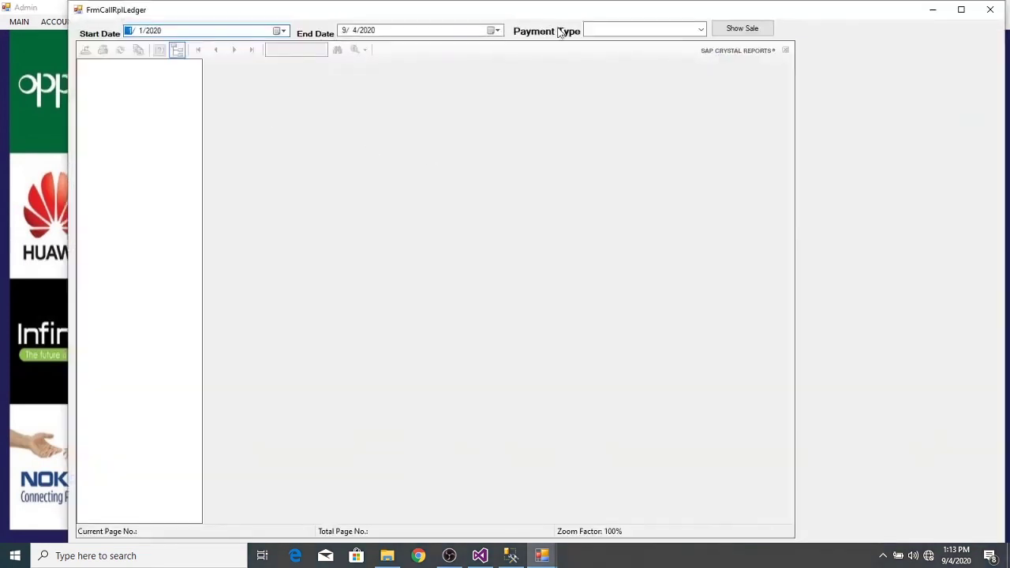
click(700, 30)
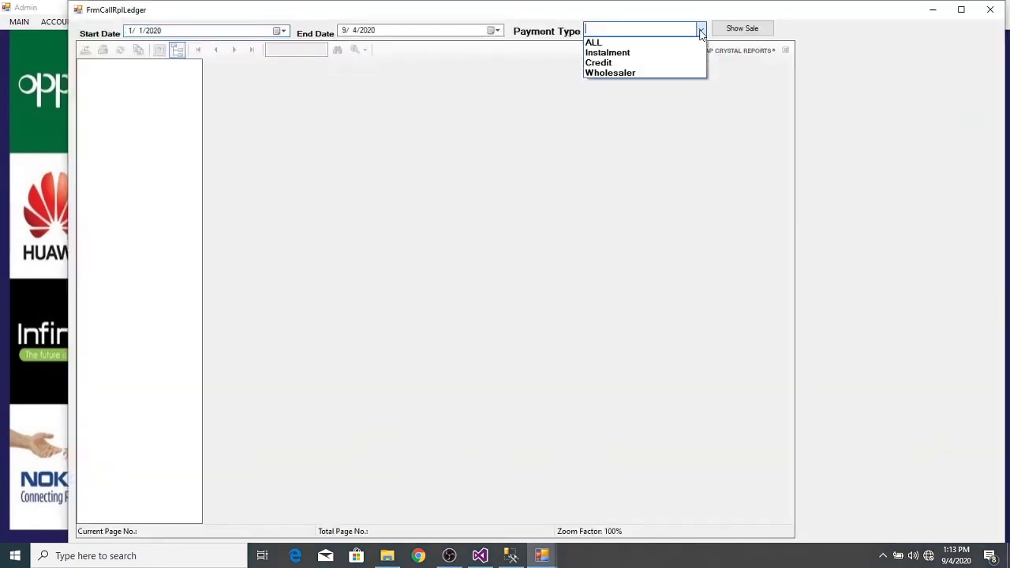
click(626, 76)
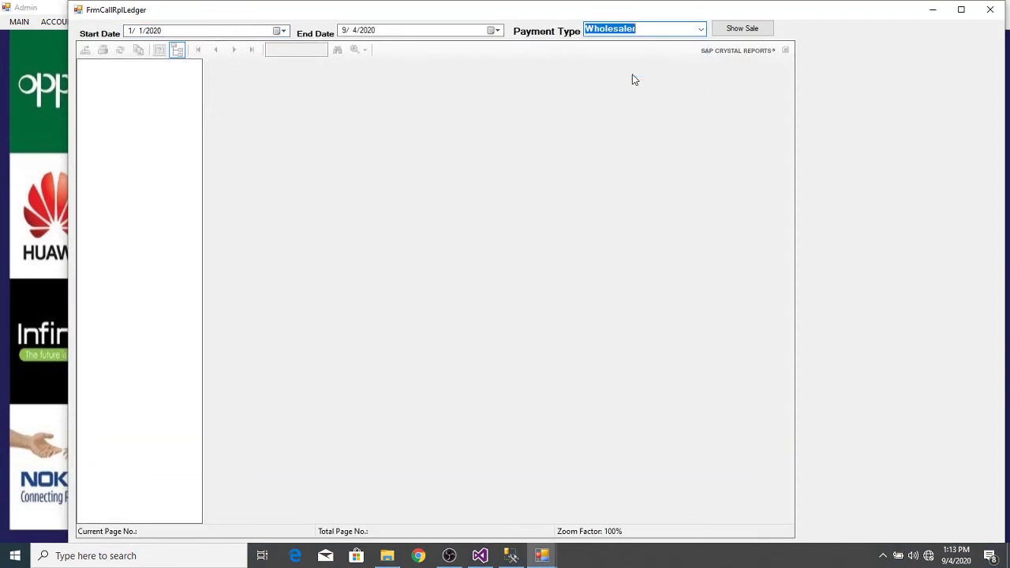
click(723, 31)
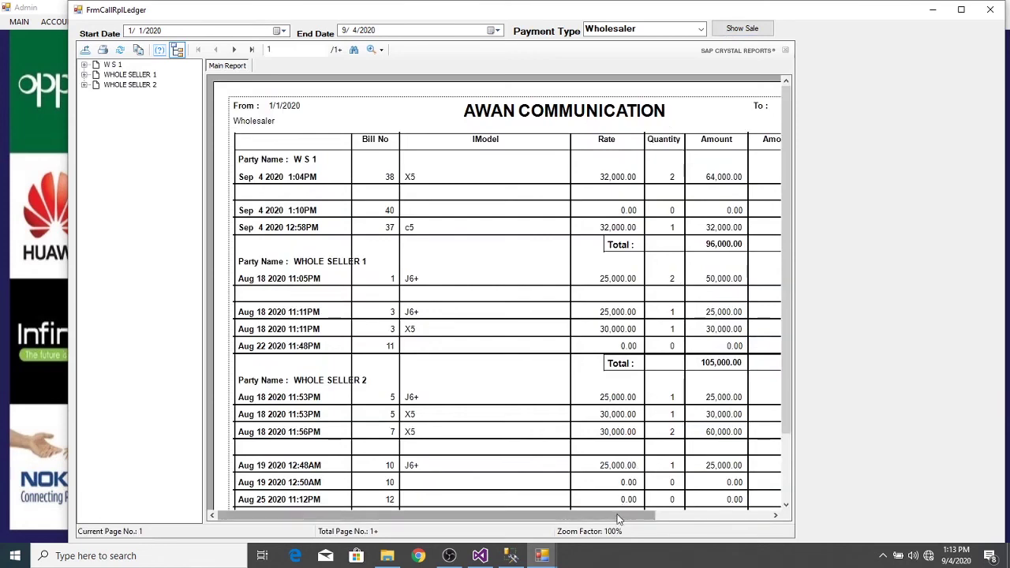
drag(620, 518, 749, 489)
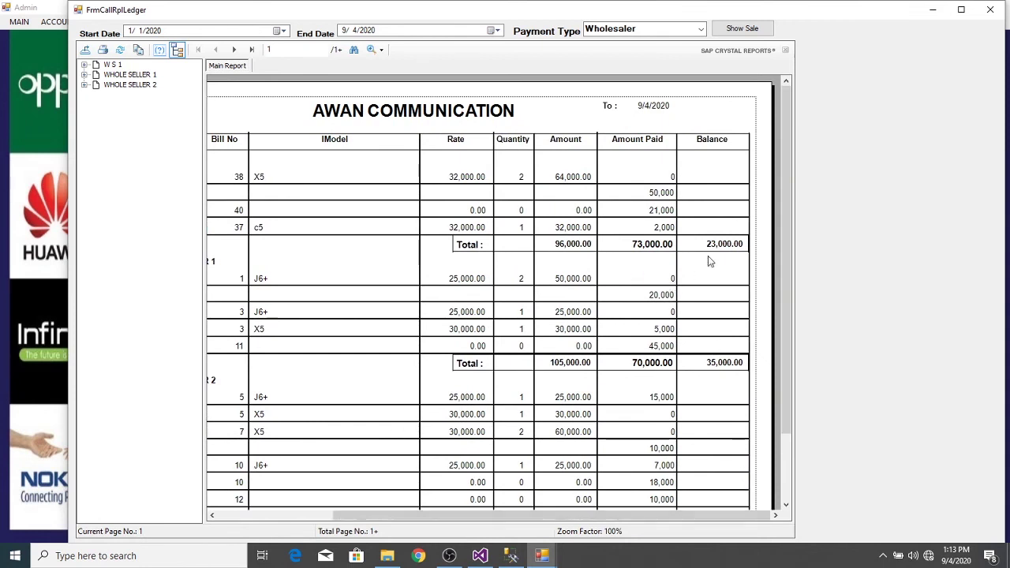
click(661, 227)
click(646, 246)
click(731, 247)
click(993, 9)
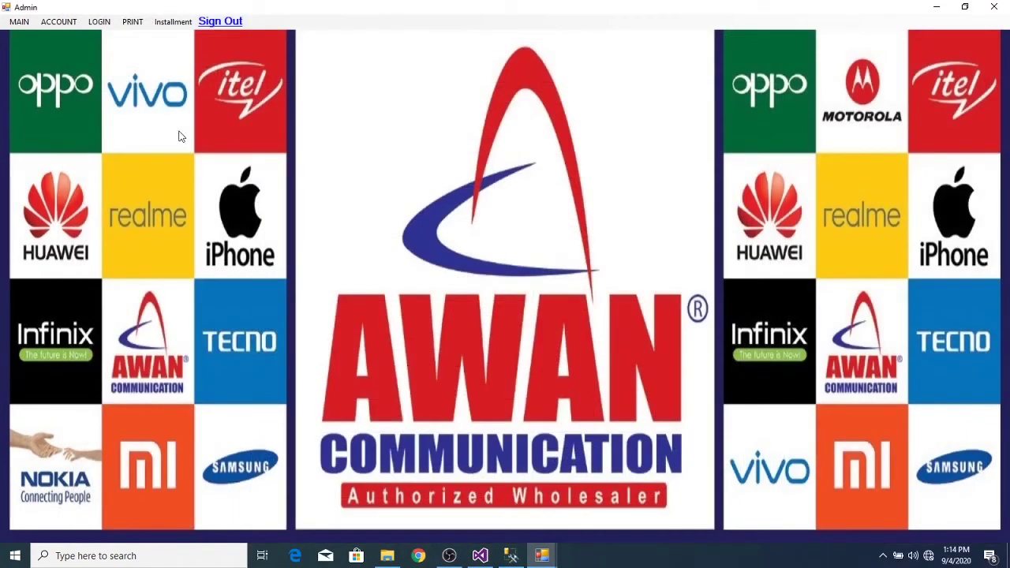
- Open the Inventory sale form from the MAIN menu
click(61, 23)
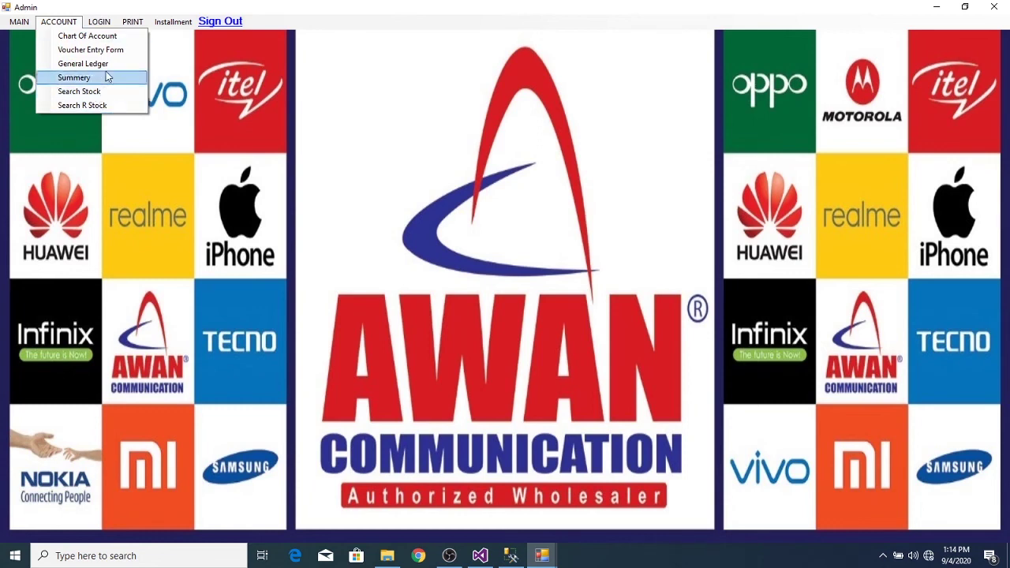
mouse_move(133, 22)
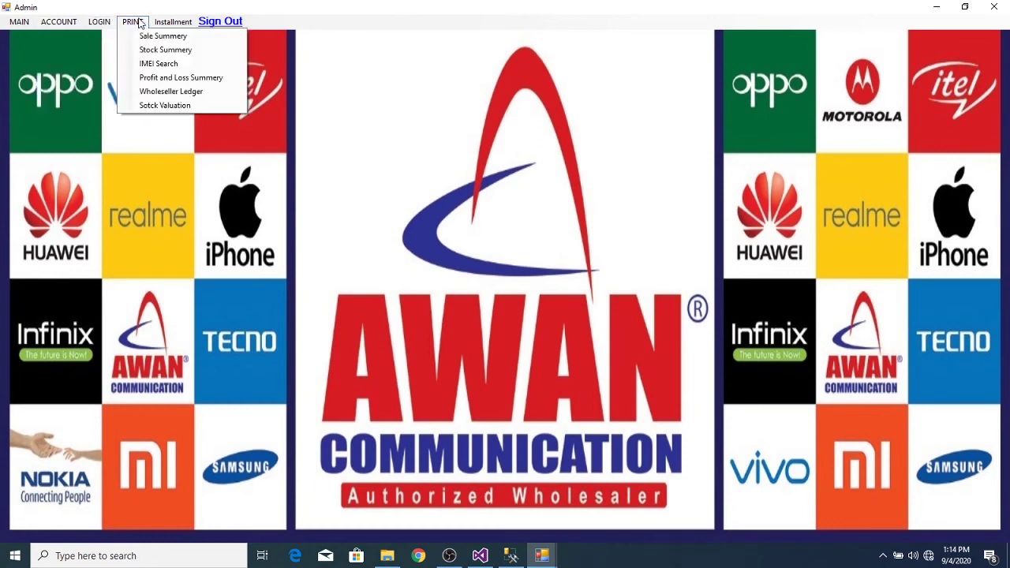
click(16, 24)
click(15, 24)
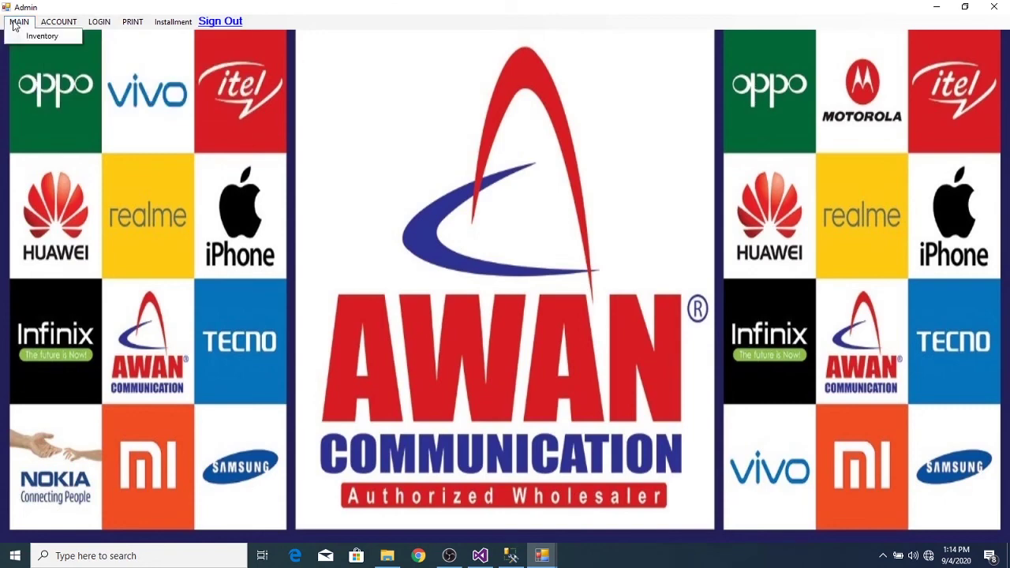
click(27, 39)
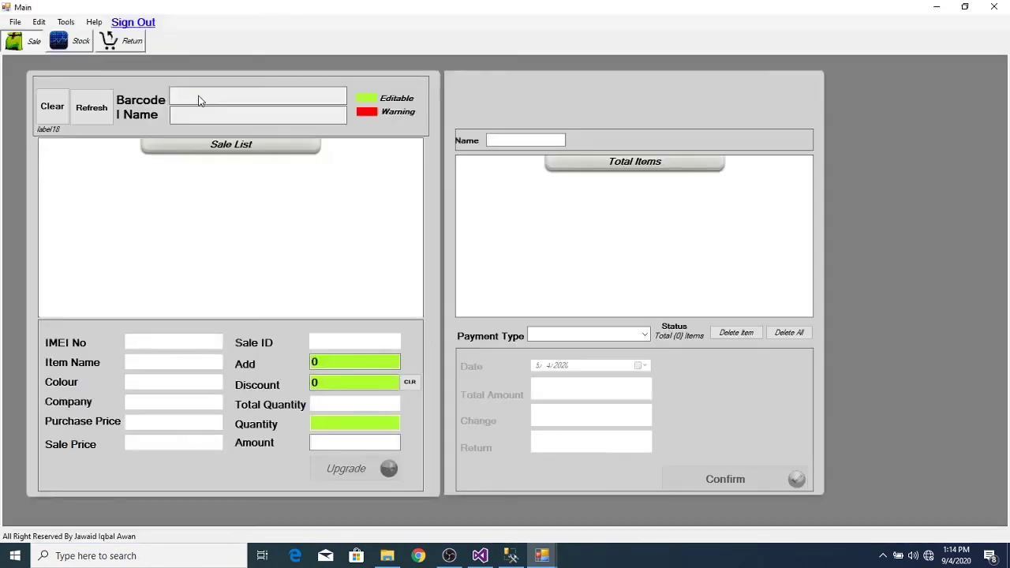
- Start sale 43 with the NOKIA X5 (ItemID 34) at 33000.00, paid by Instalment
click(105, 113)
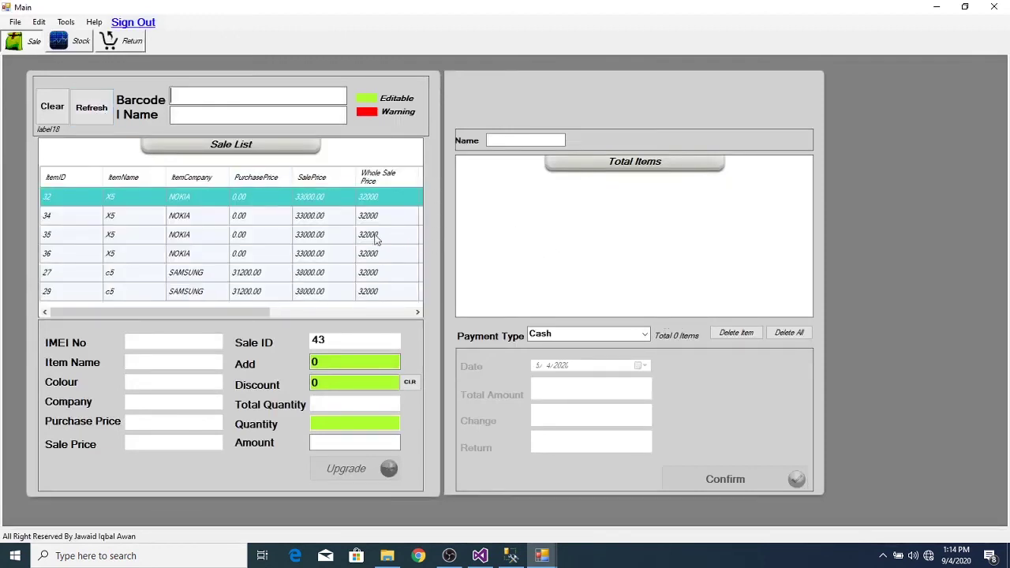
double_click(282, 225)
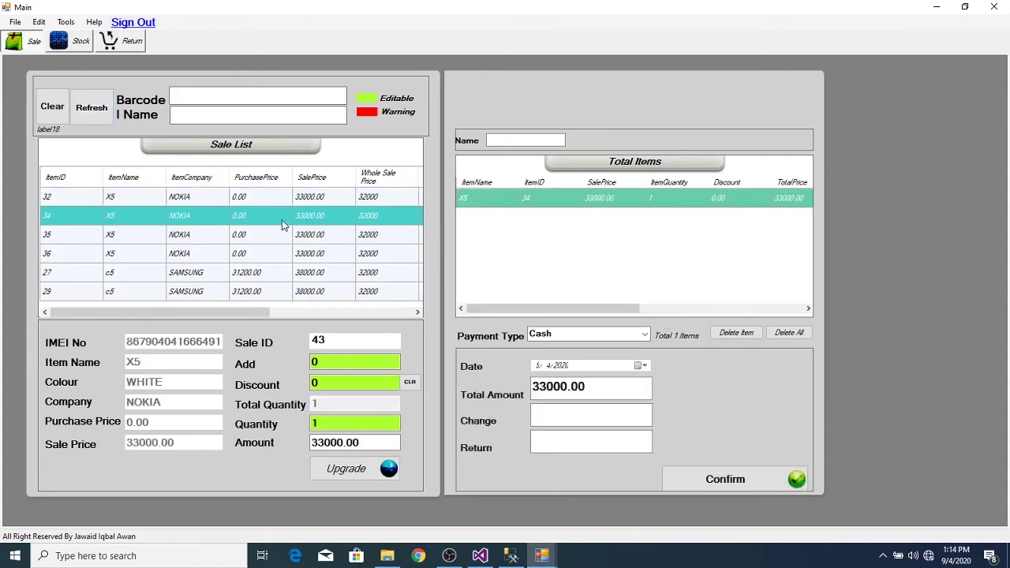
click(645, 335)
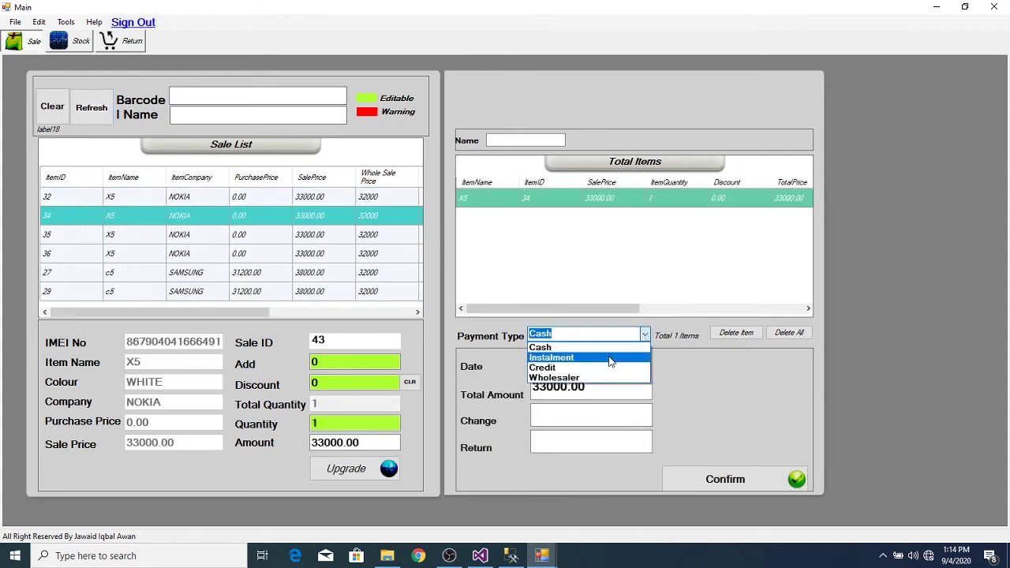
key(Escape)
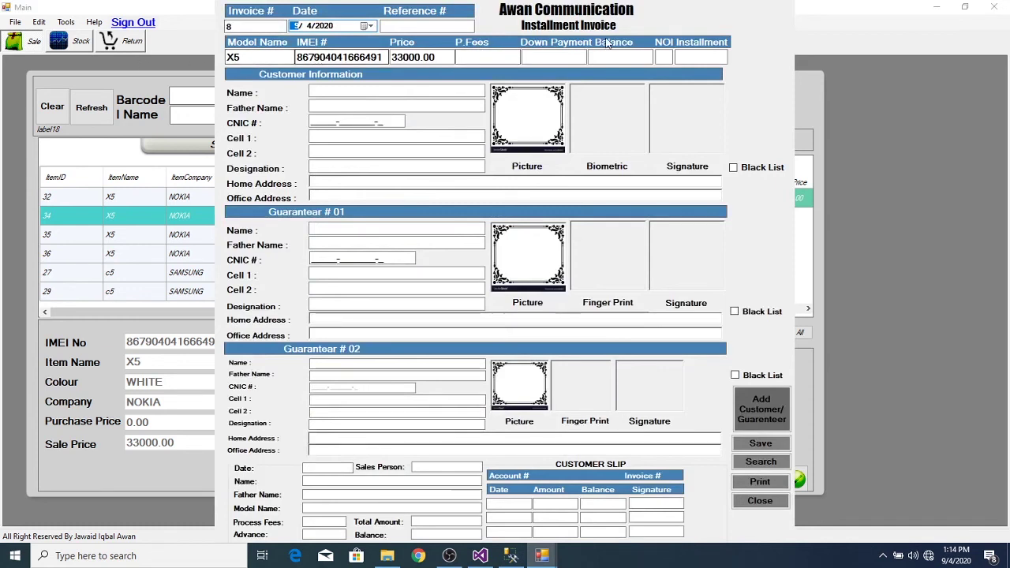
- Enter fees 2000, down payment 10000, 3 installments, and choose customer Credit Cus 1
click(491, 62)
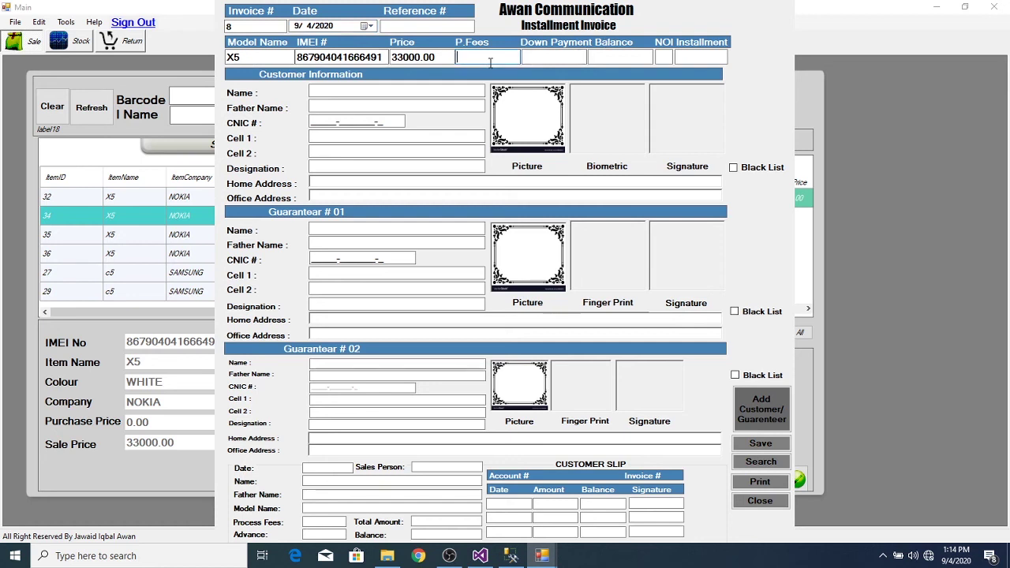
text(2000)
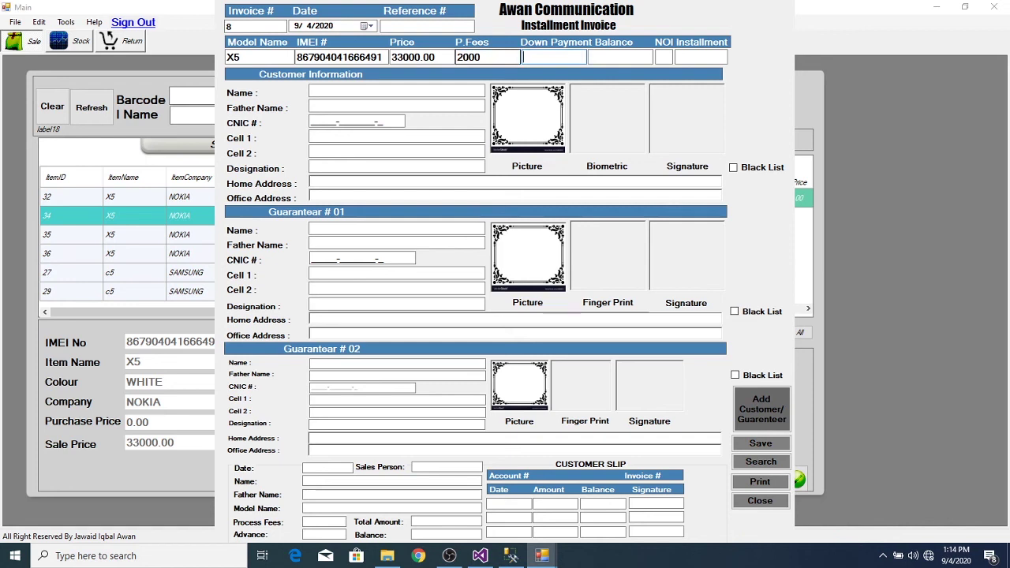
text(10000)
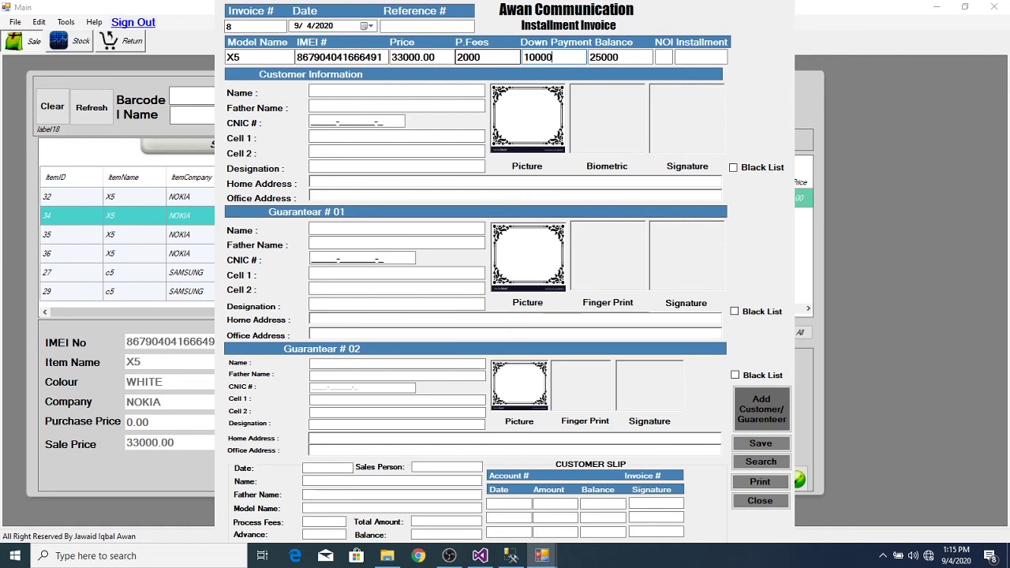
key(Tab)
key(Tab)
text(3)
click(365, 91)
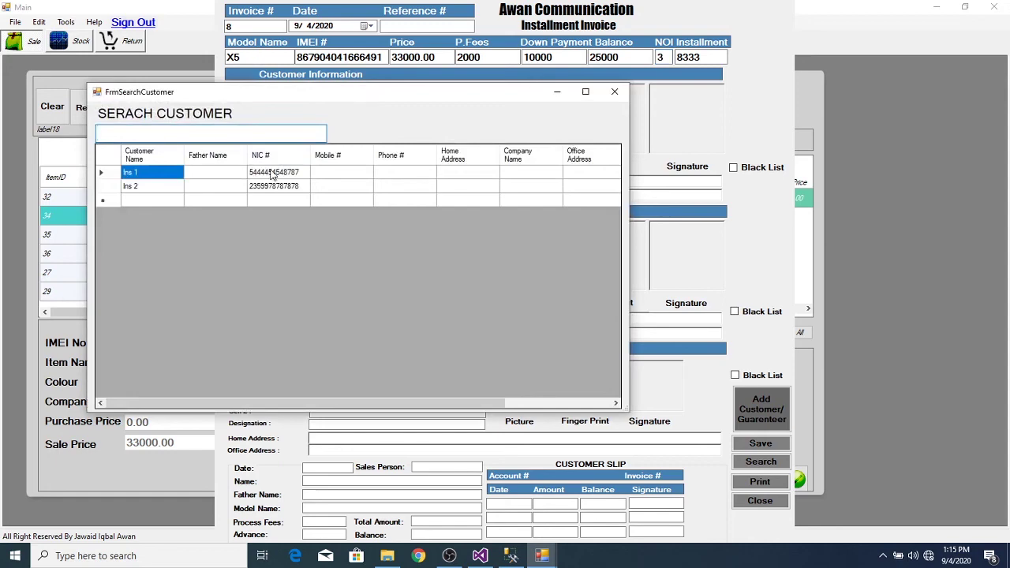
click(615, 93)
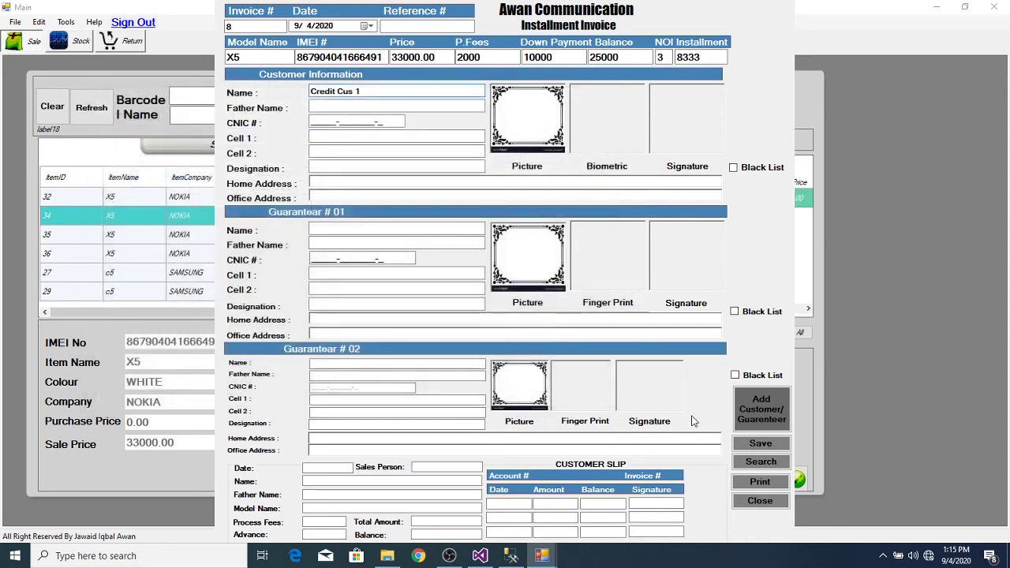